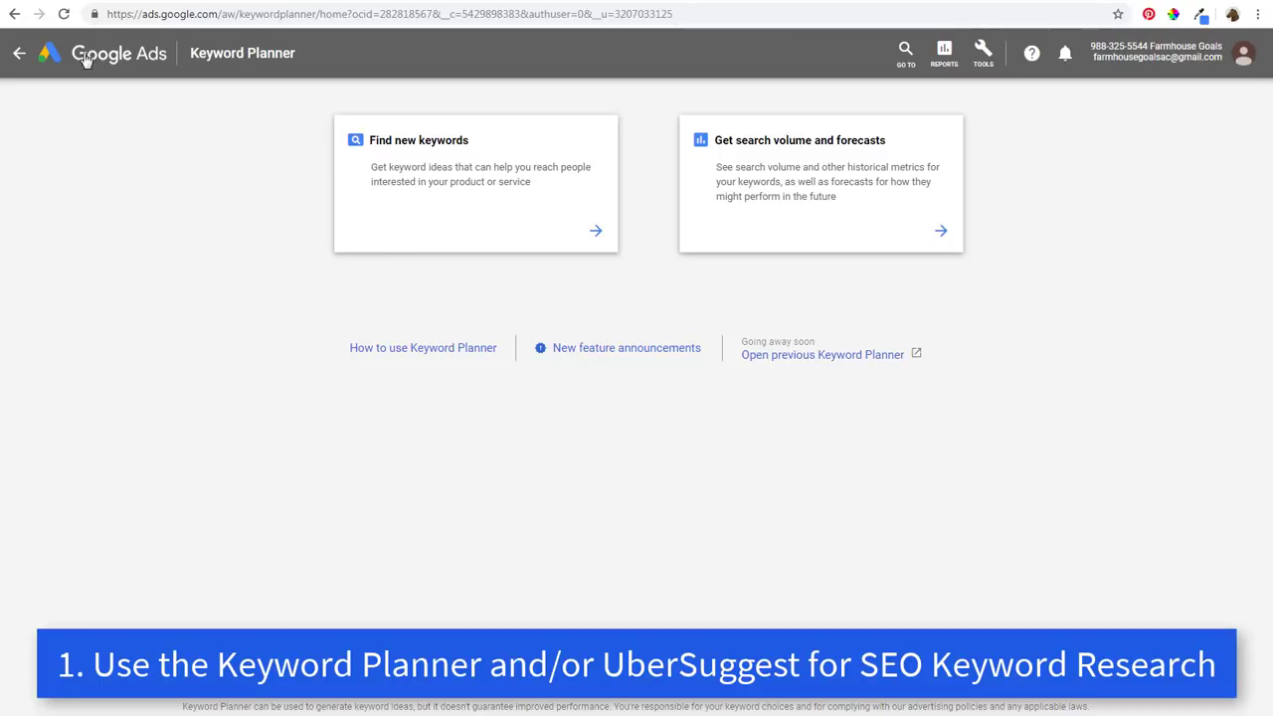
Step: Generate keyword ideas for the seed keyword 'farmhouse decor' in place of the farmhousegoals.com domain
click(982, 56)
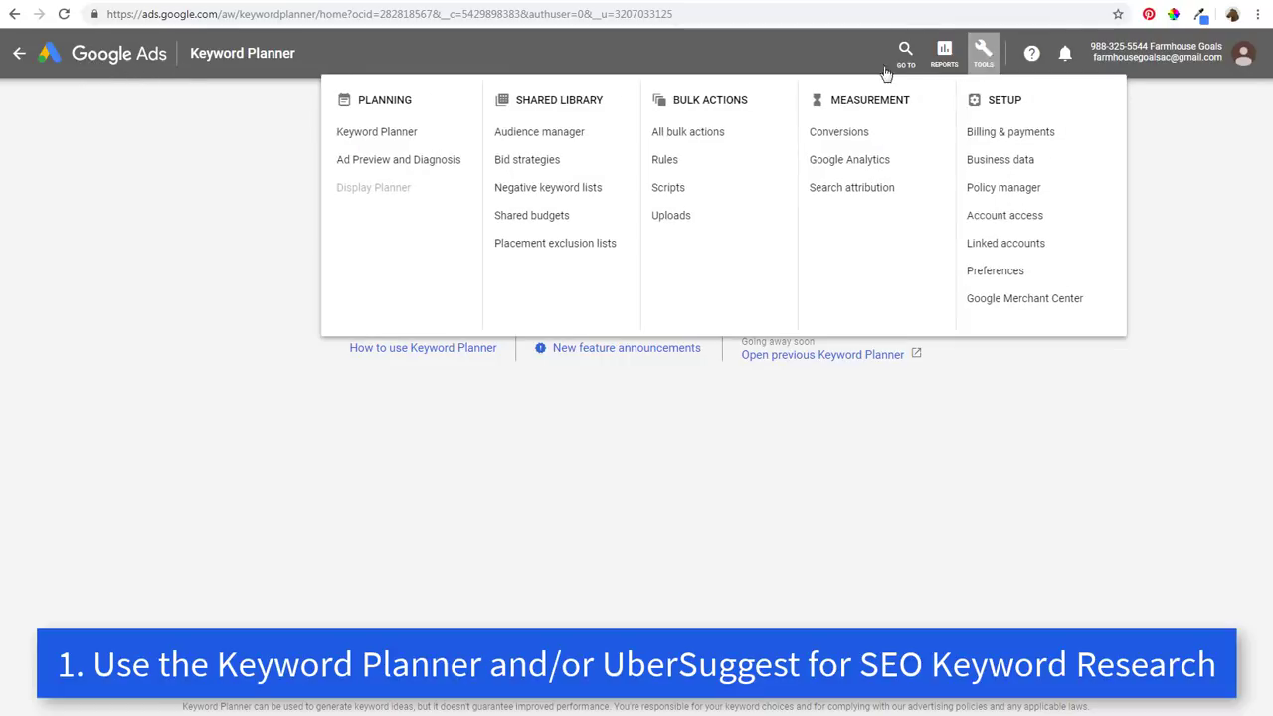
click(264, 146)
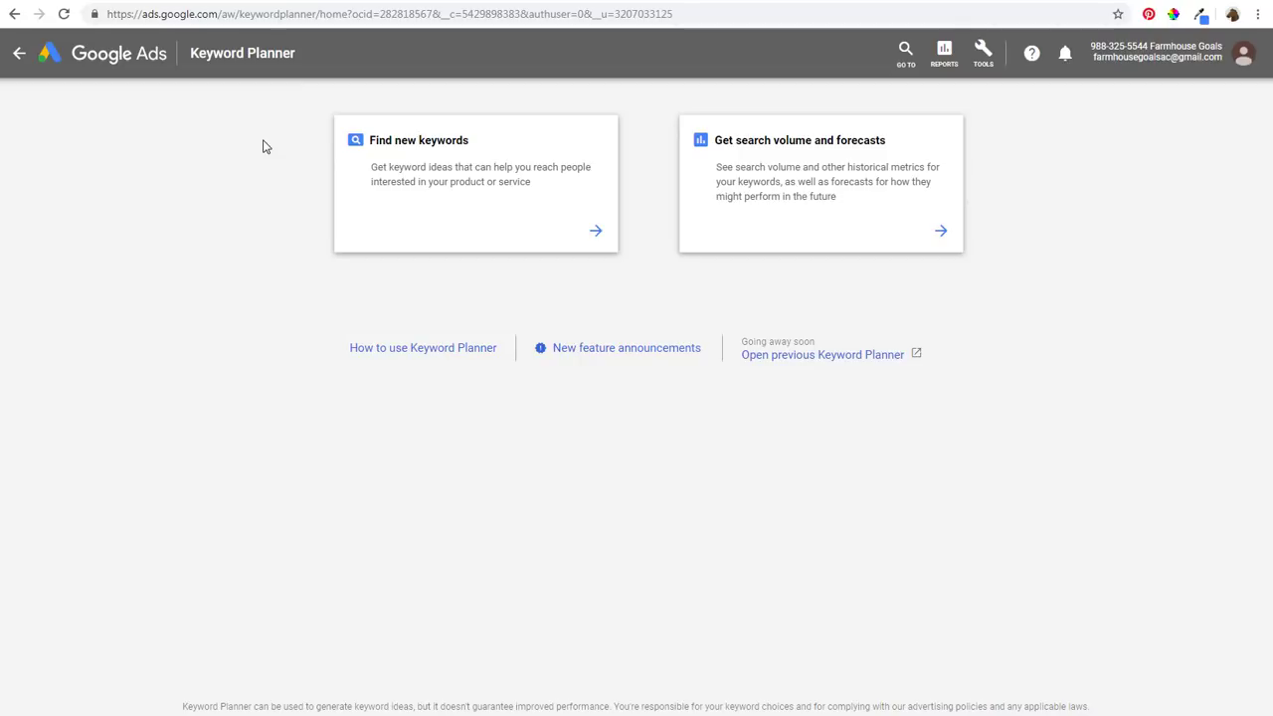
click(460, 220)
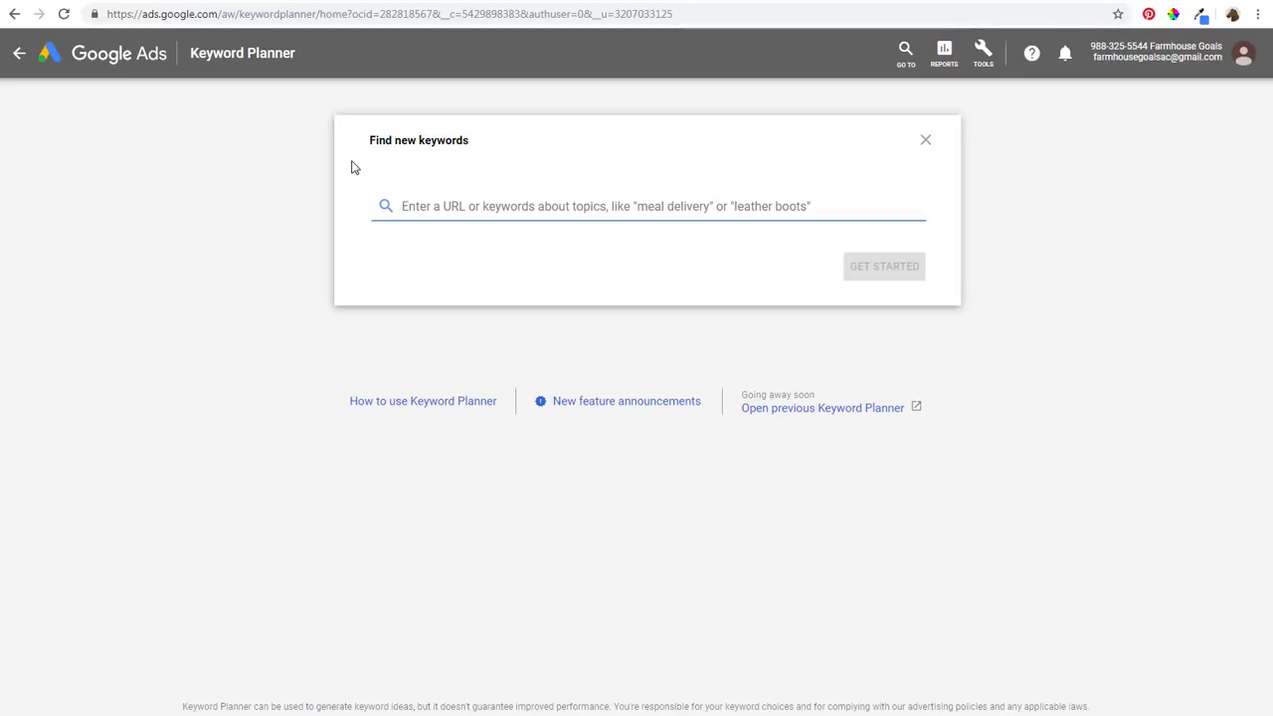
text(f)
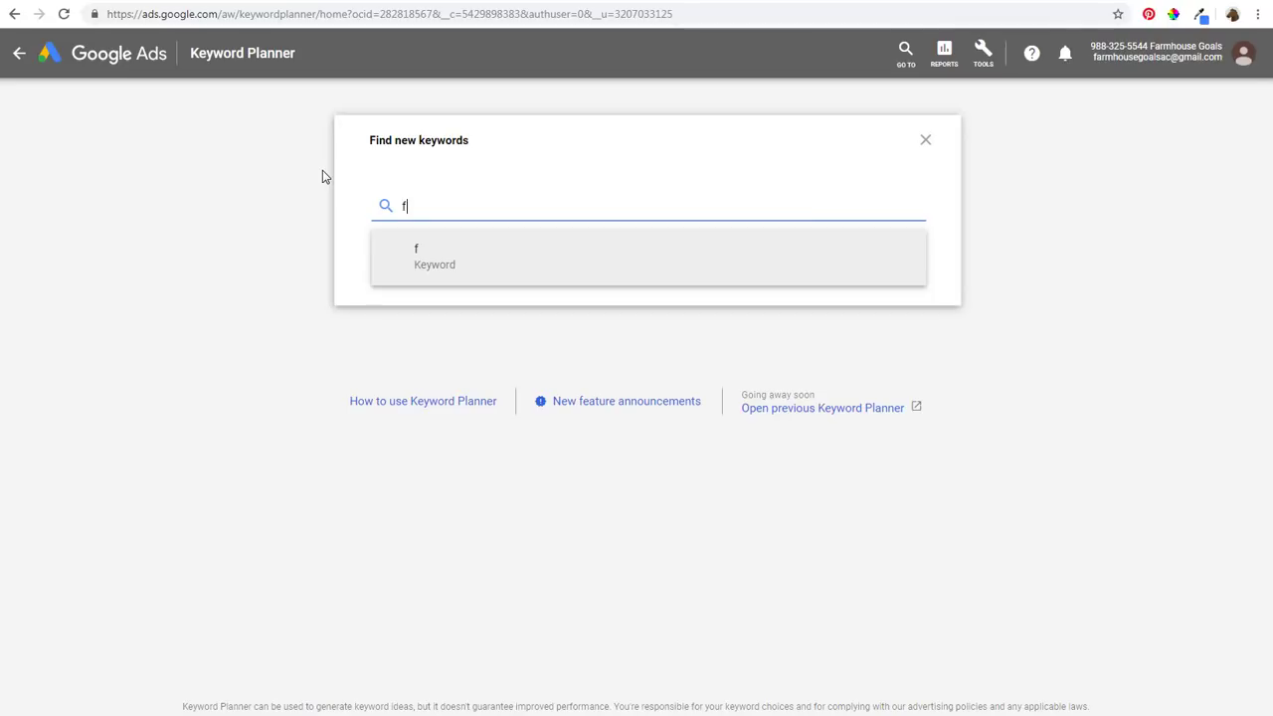
text(armhousegoals.com)
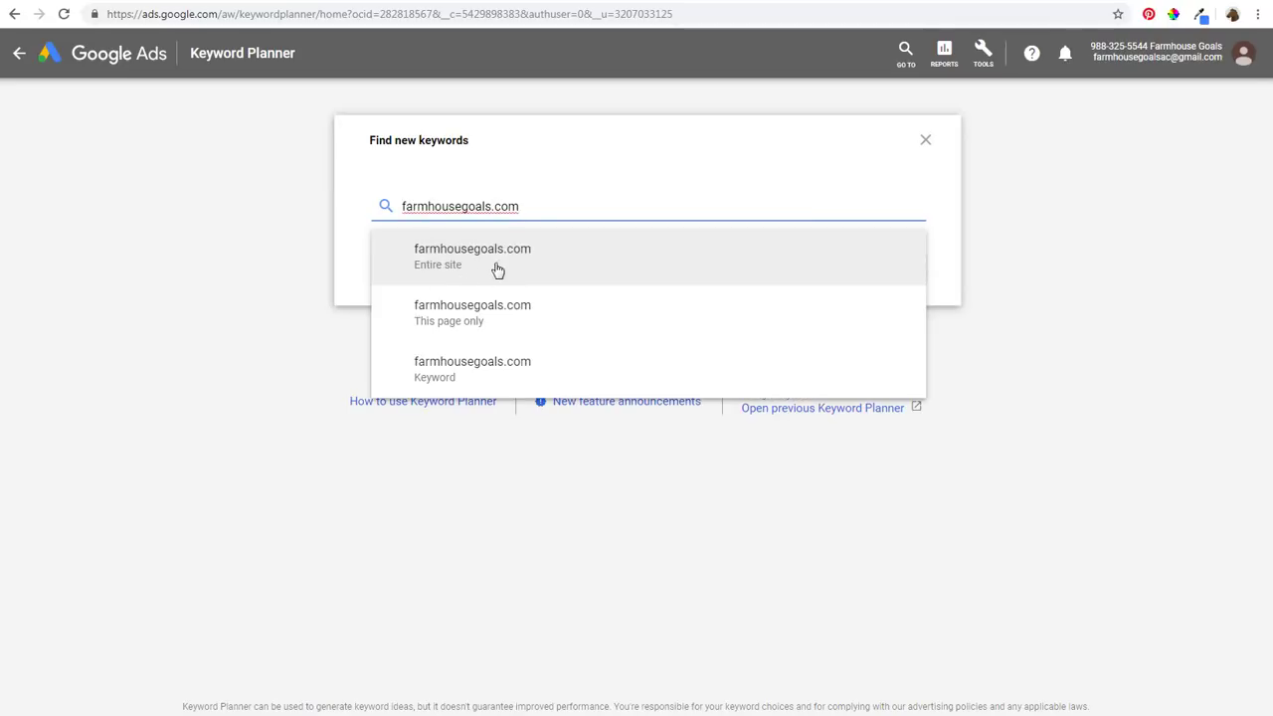
drag(533, 207, 381, 206)
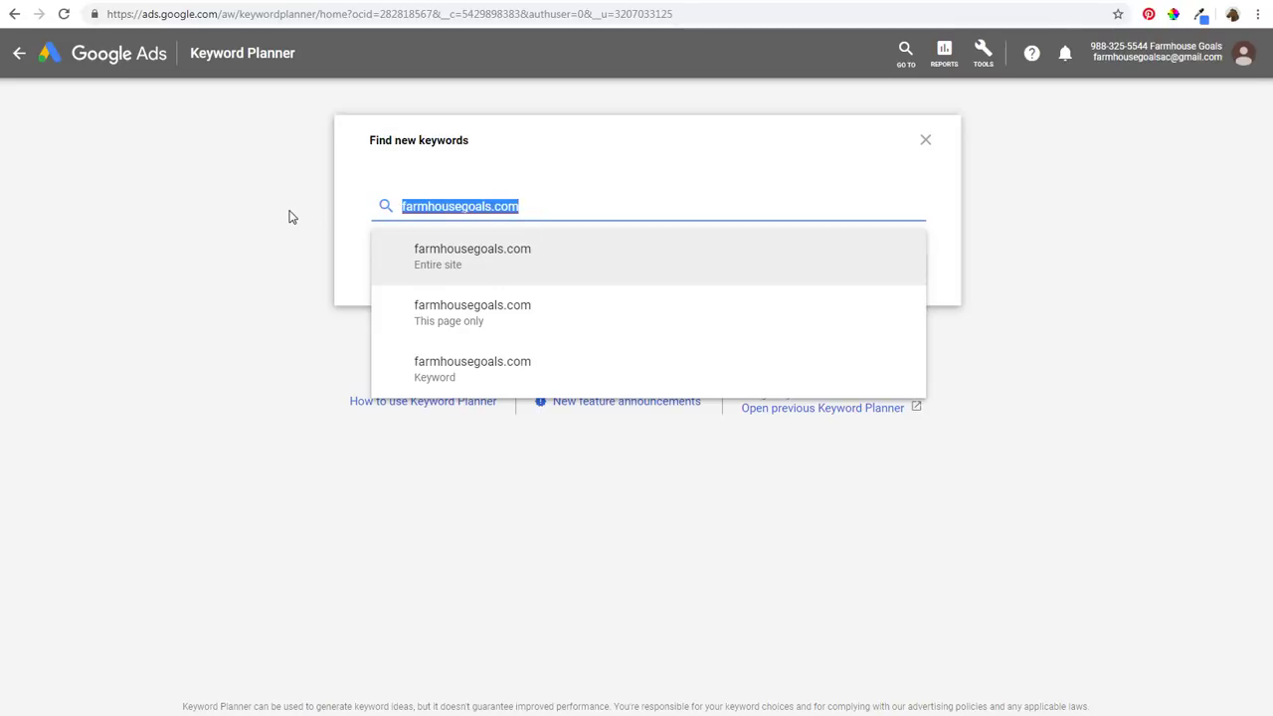
text(farmhou)
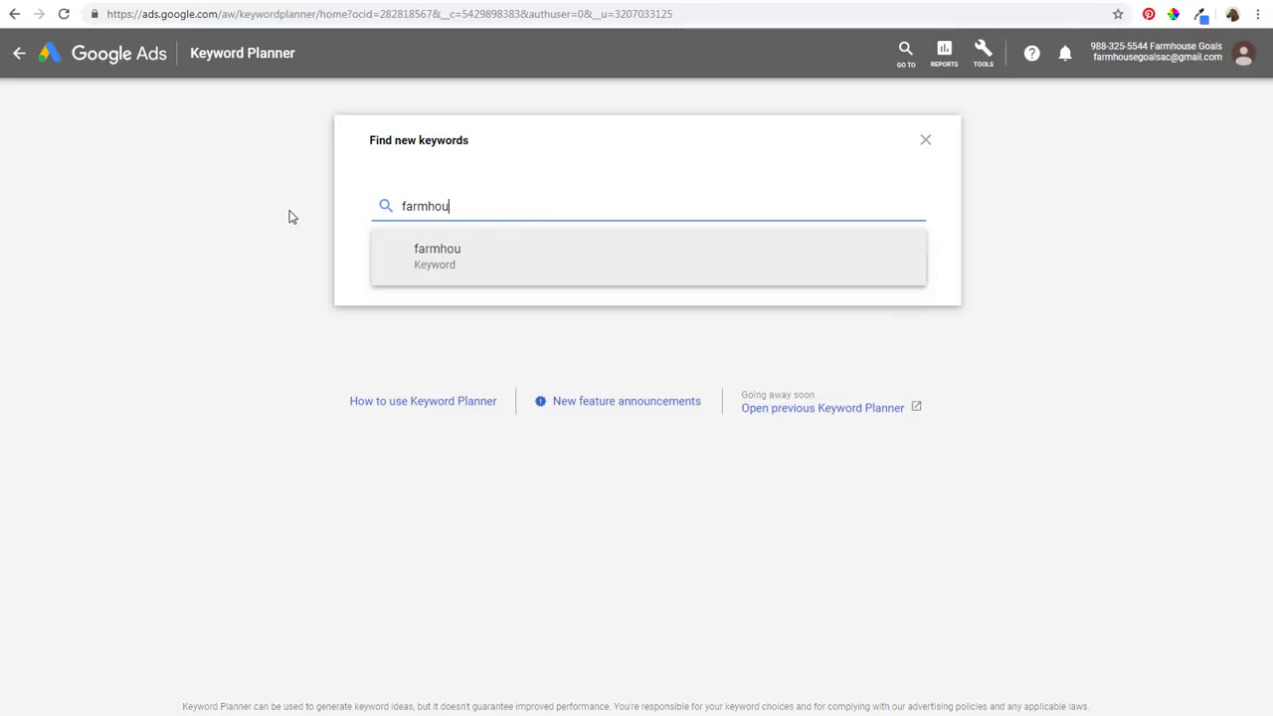
text(se decor)
click(489, 250)
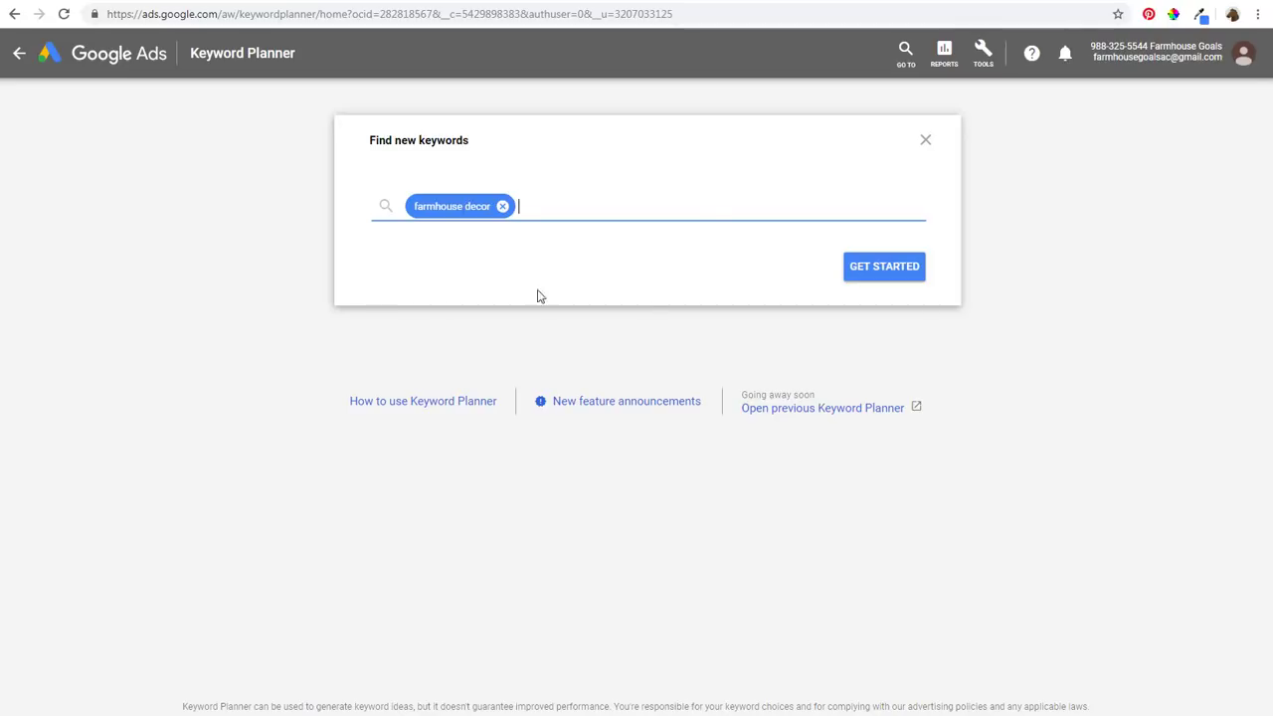
click(904, 276)
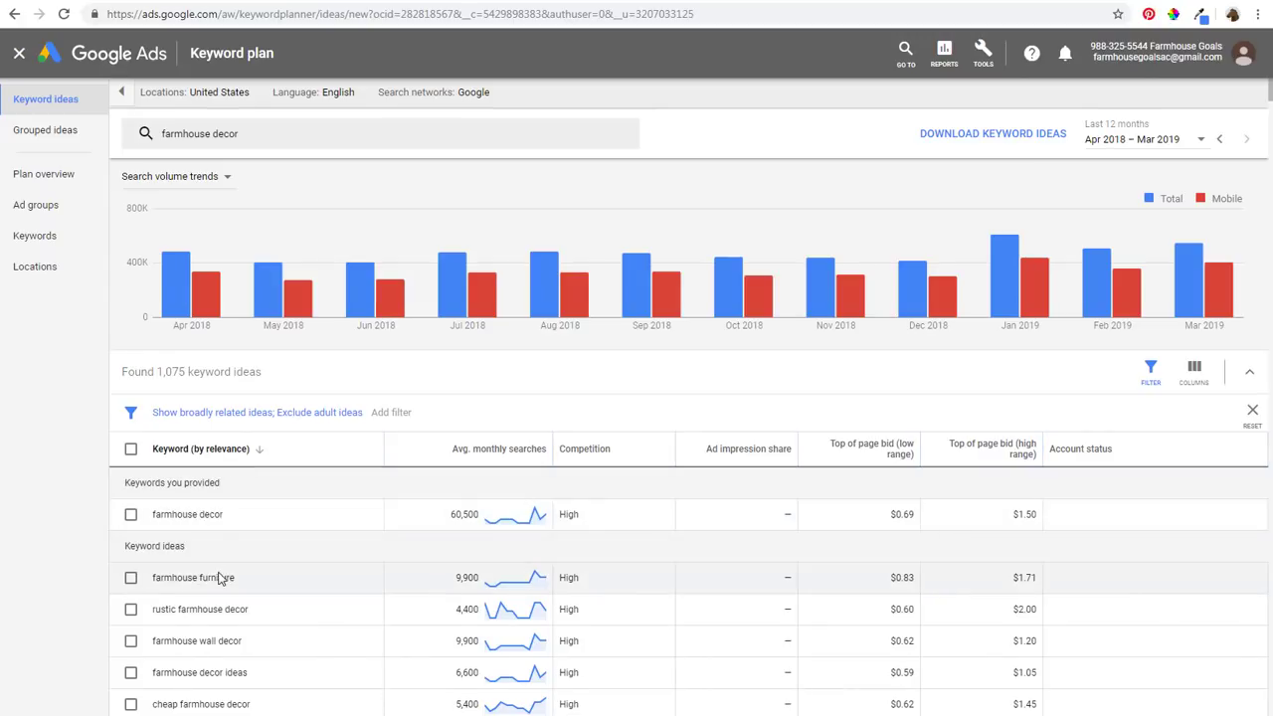
Step: Scroll through the farmhouse decor keyword ideas, then switch over to Ubersuggest
scroll(415, 424, down, 1)
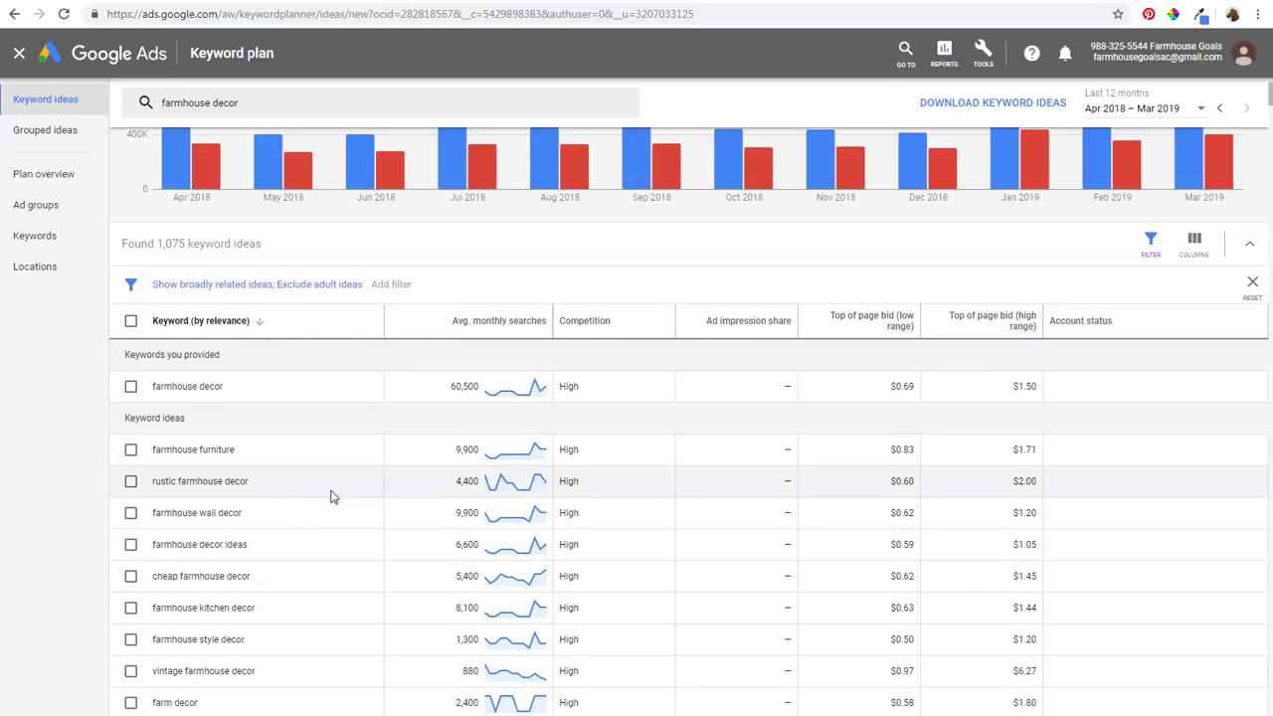
scroll(333, 477, down, 1)
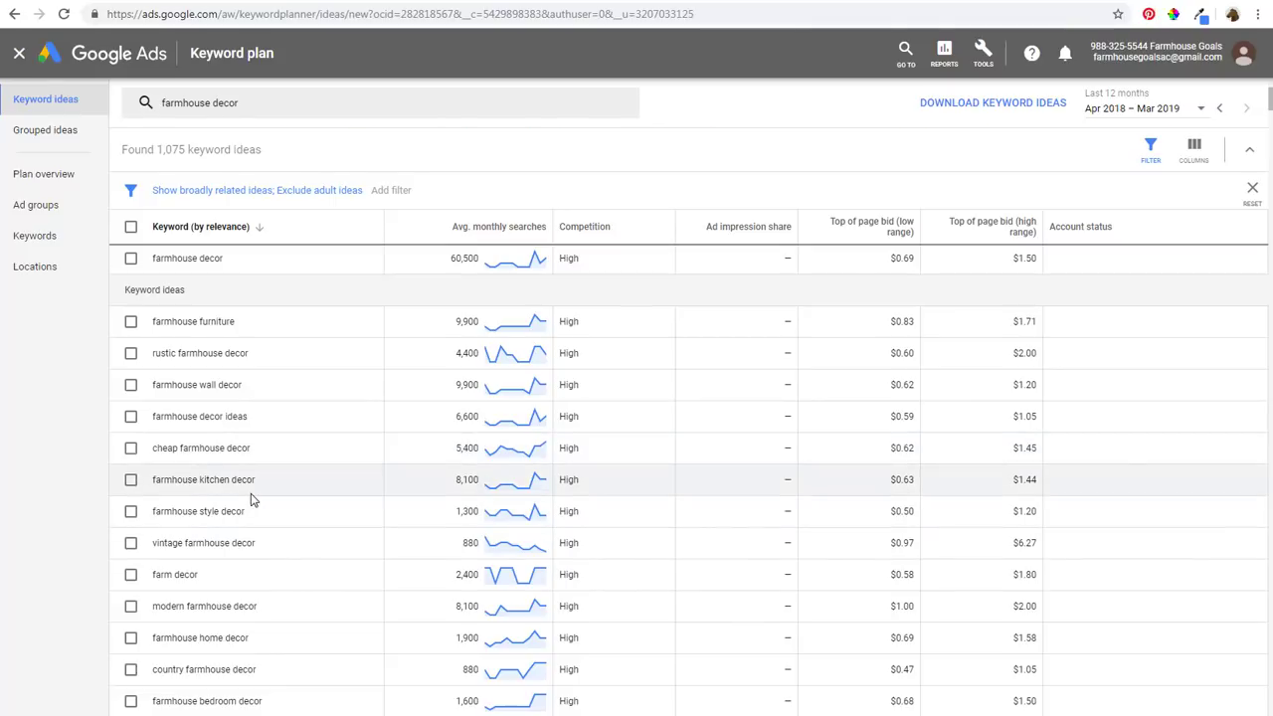
scroll(252, 495, up, 2)
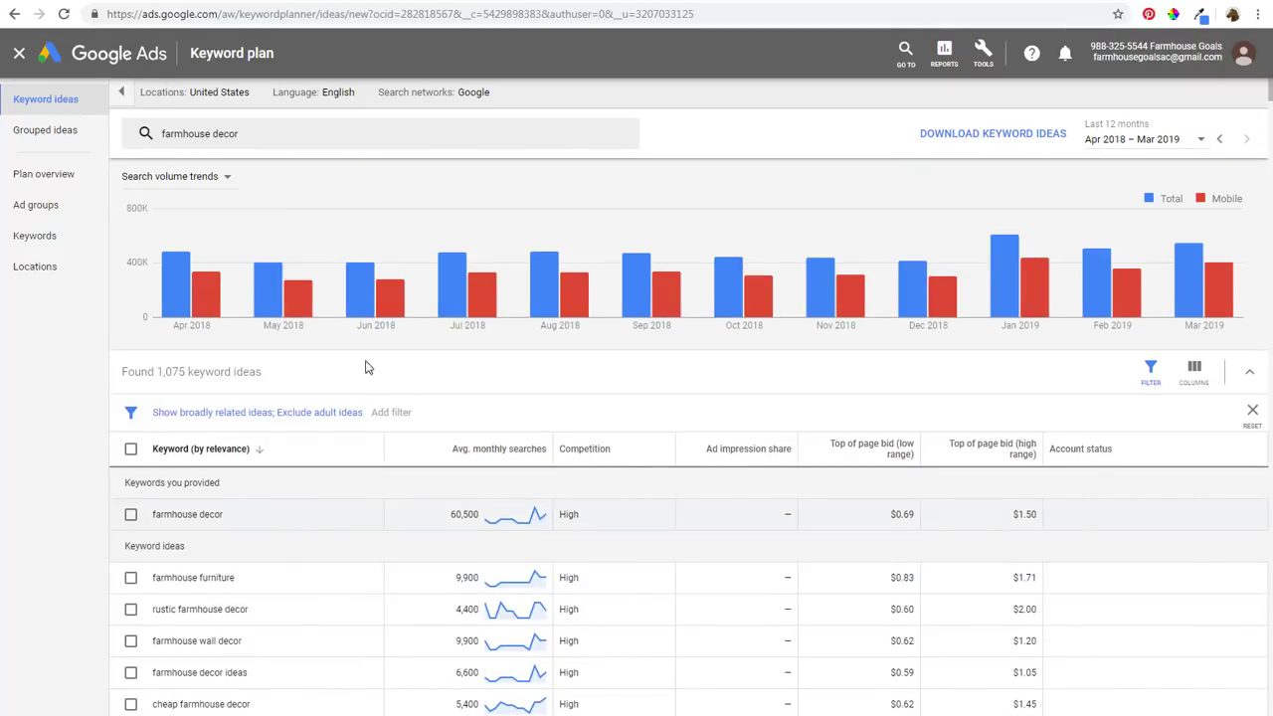
click(120, 3)
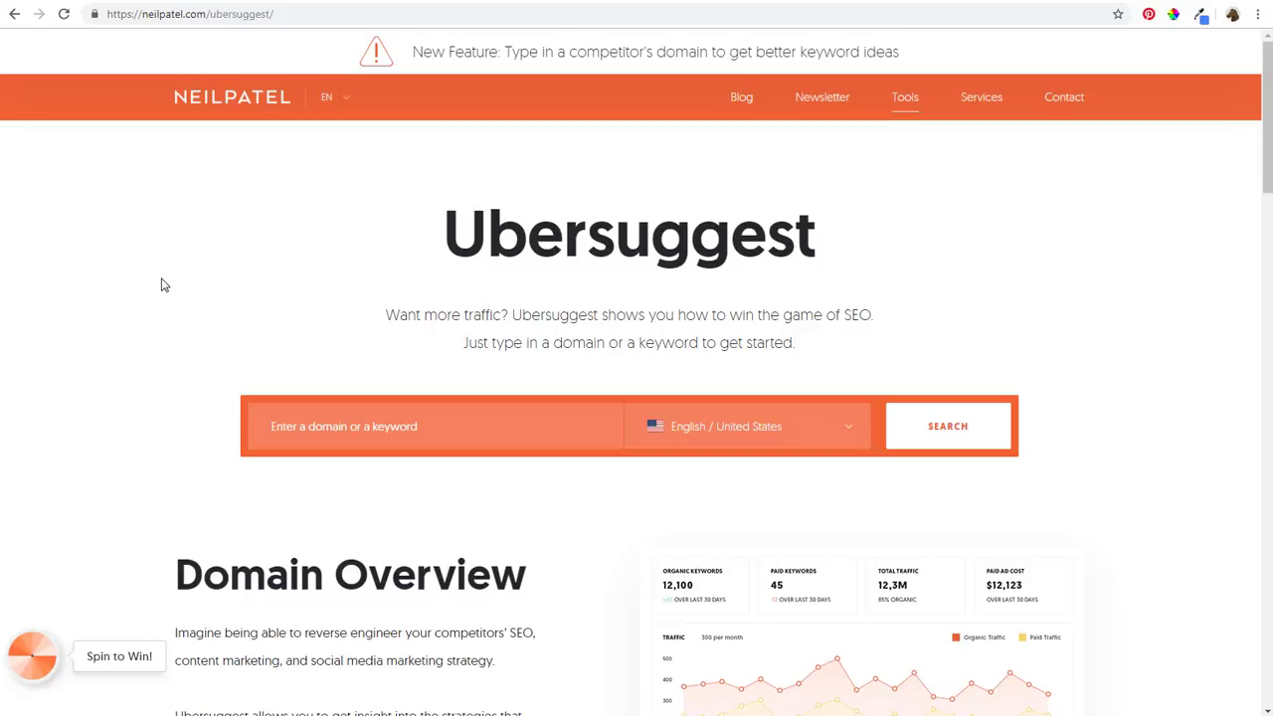
Step: Switch to the 'Keyword Research for SEO 2019' YouTube video
click(203, 3)
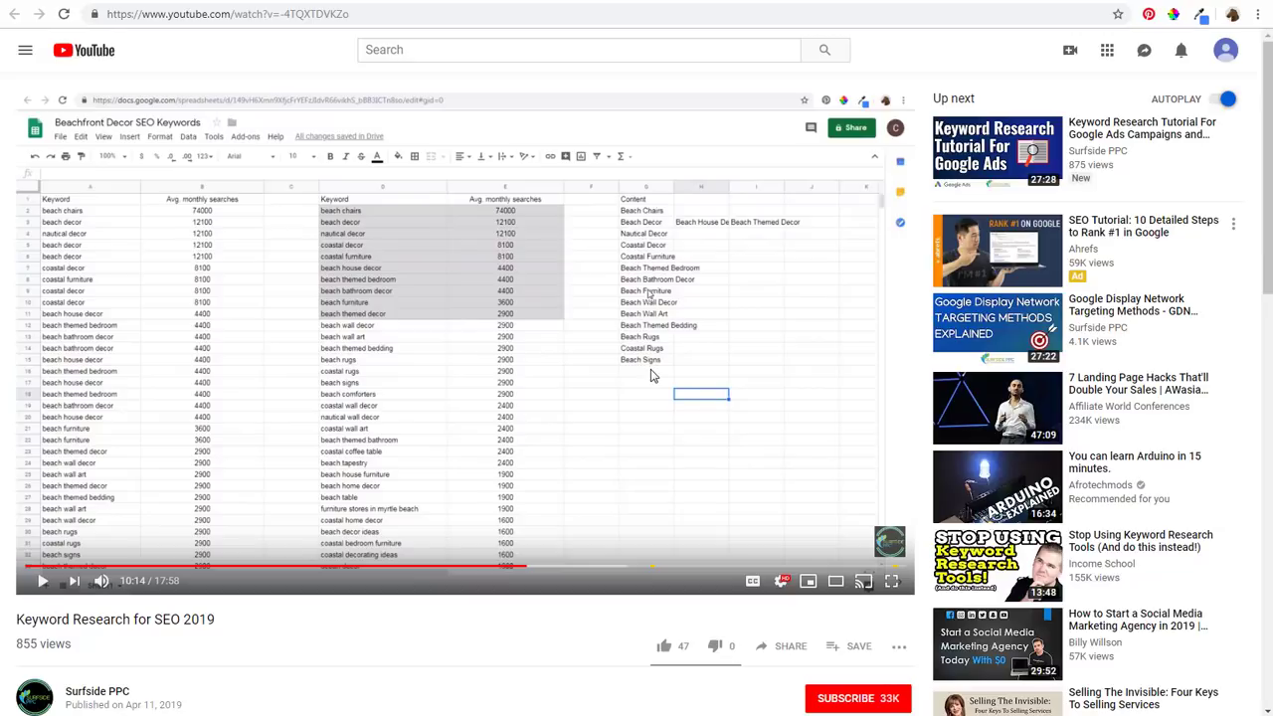
Step: Return to the Google Ads list of 1,075 farmhouse decor keyword ideas
click(48, 3)
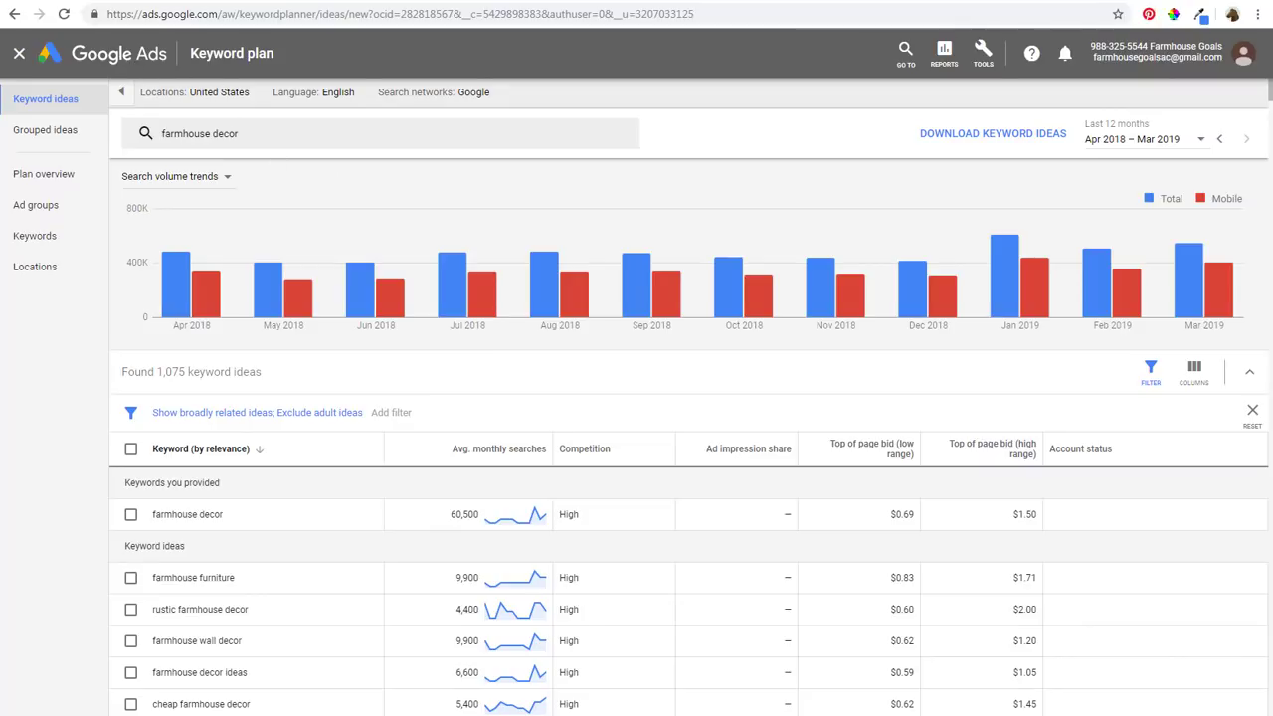
Step: Bring the empty Ubersuggest keyword search back on screen
click(124, 4)
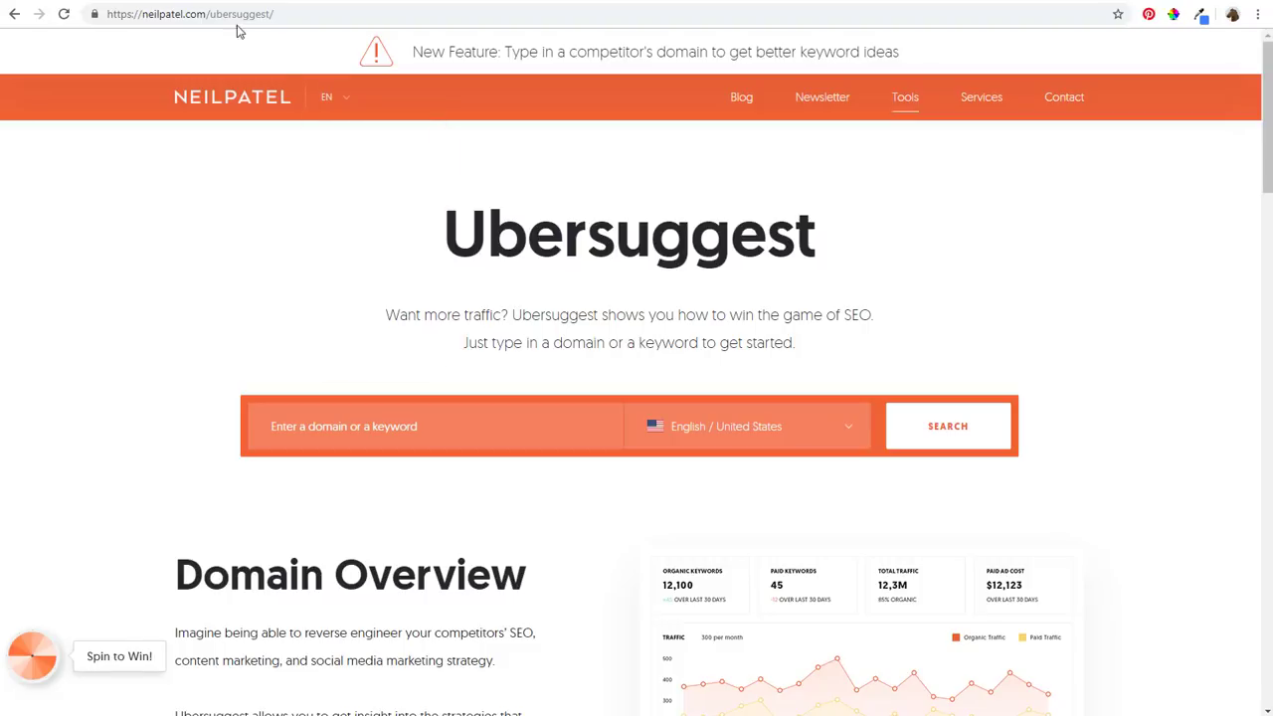
Step: Switch back to the 'Keyword Research for SEO 2019' video with Ctrl+Tab
key(ctrl+Tab)
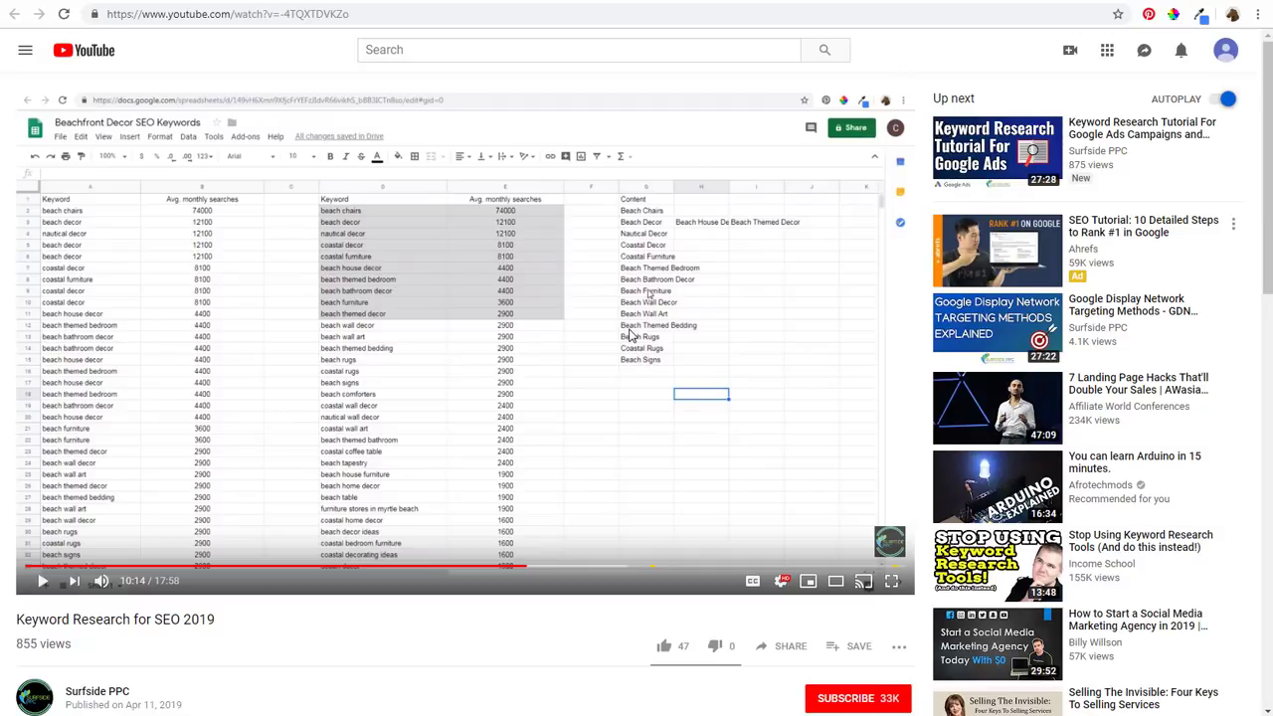
Step: Pass the content strategy video and open the Beachfront Decor SEO Keywords spreadsheet in Sheets
key(ctrl+Tab)
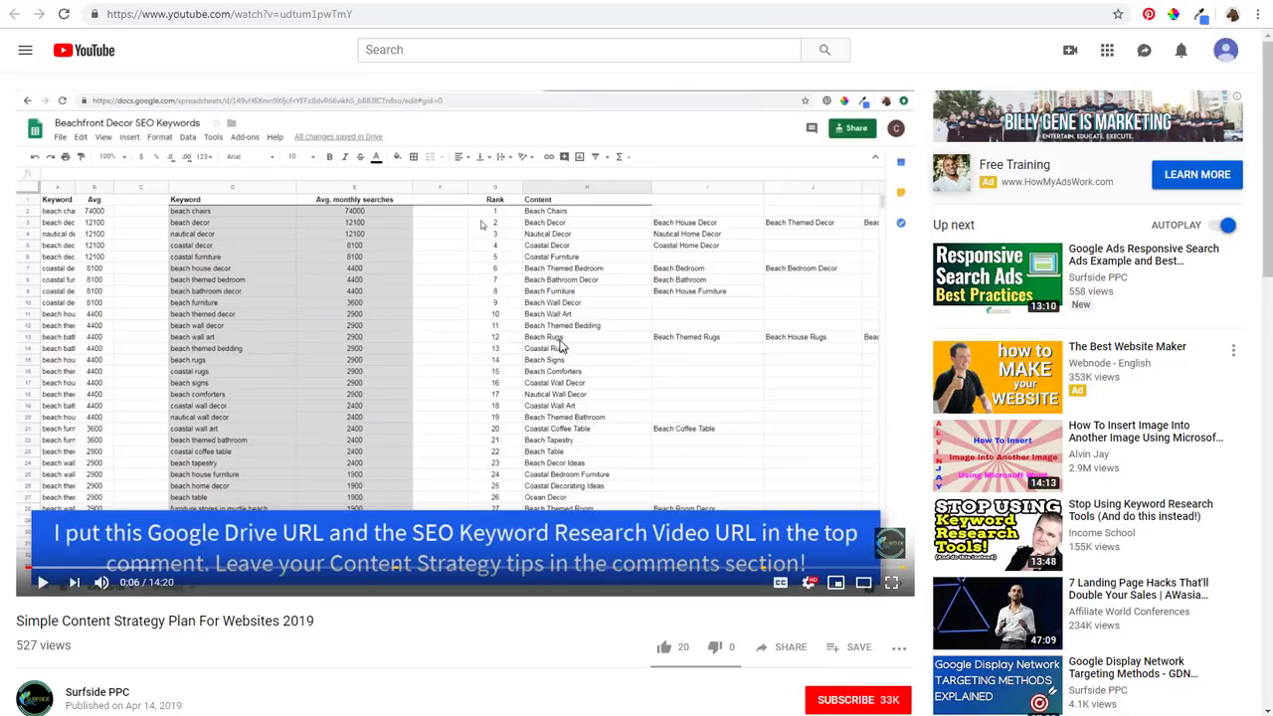
click(290, 2)
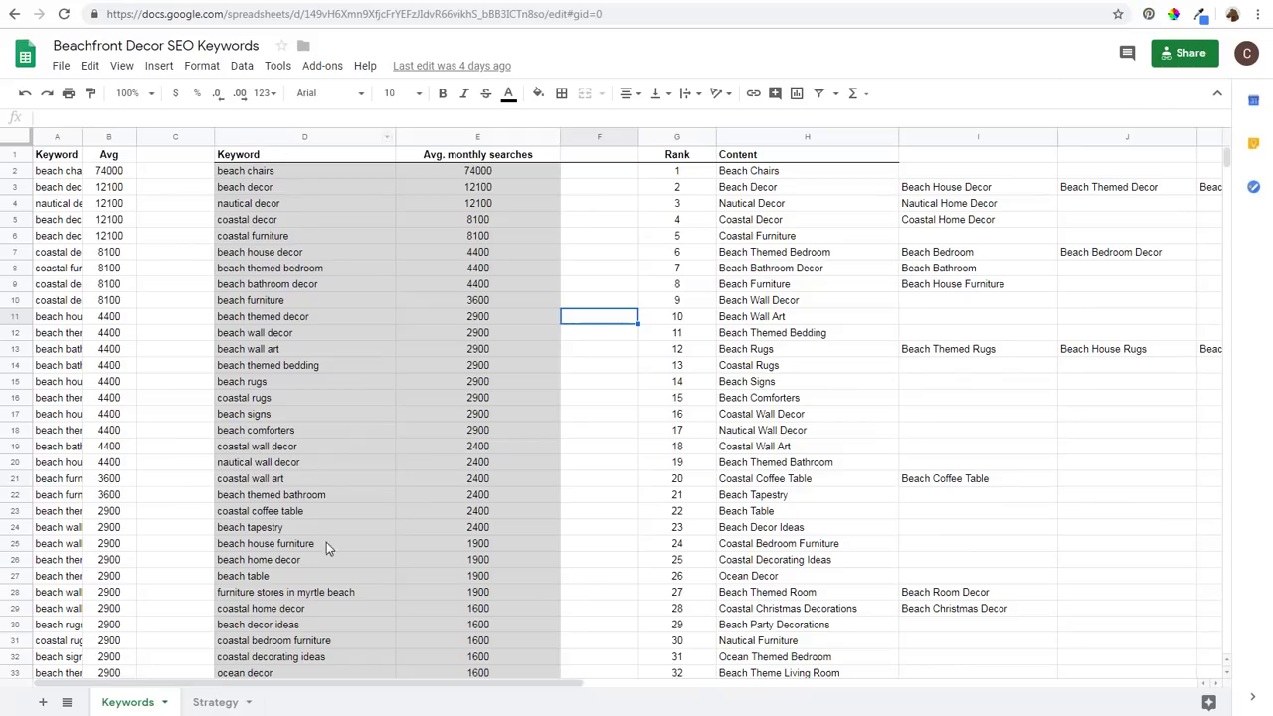
Step: Open the Strategy sheet and look over its Week 1, Week 2 and Week 3 blocks
click(47, 4)
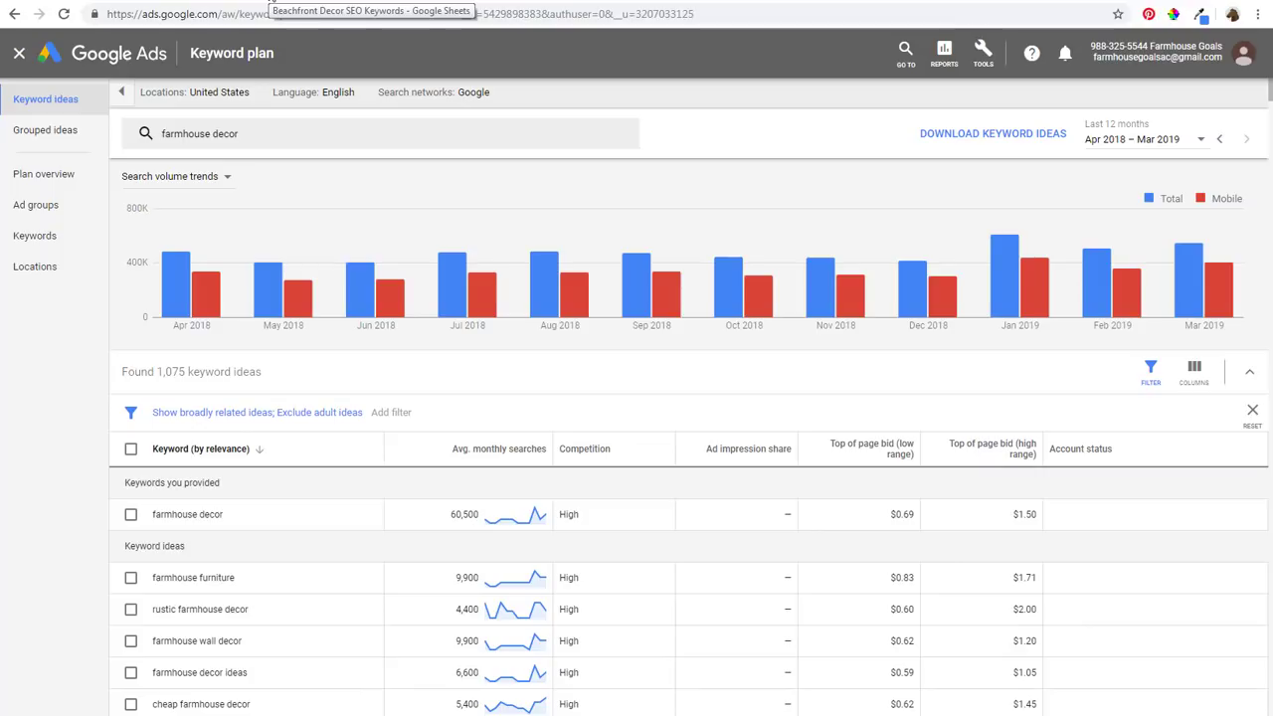
click(270, 4)
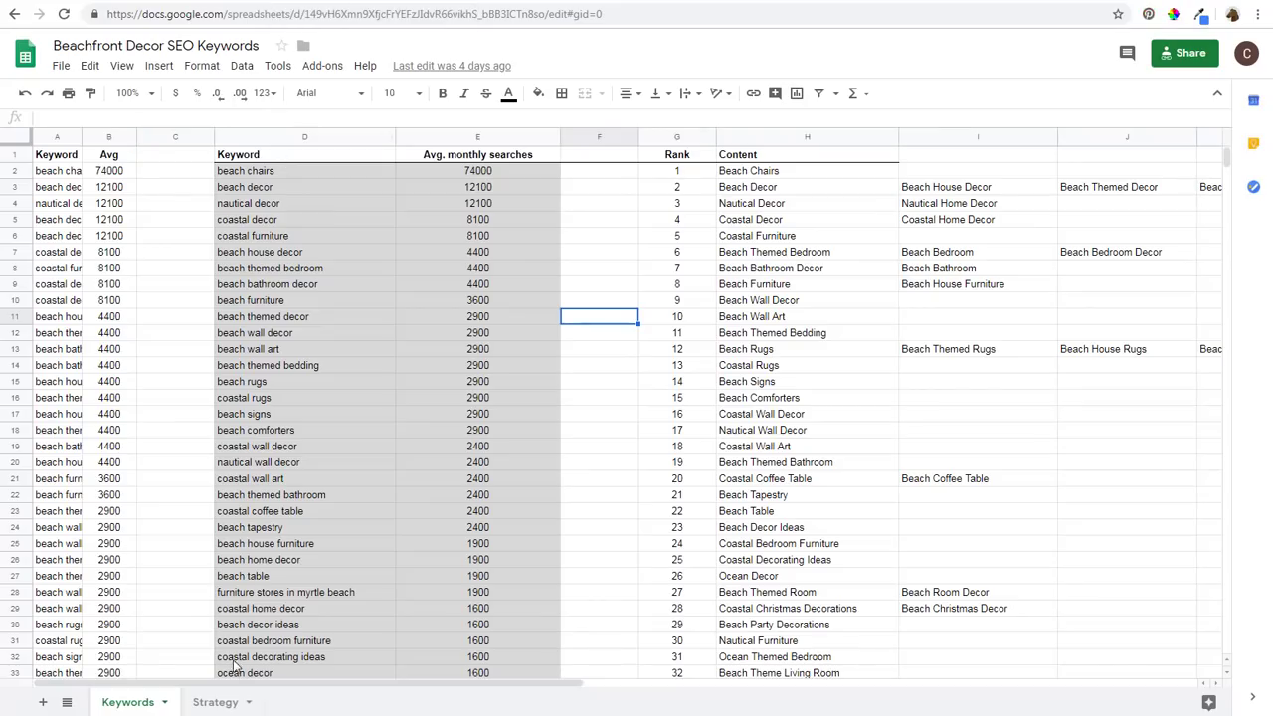
click(211, 701)
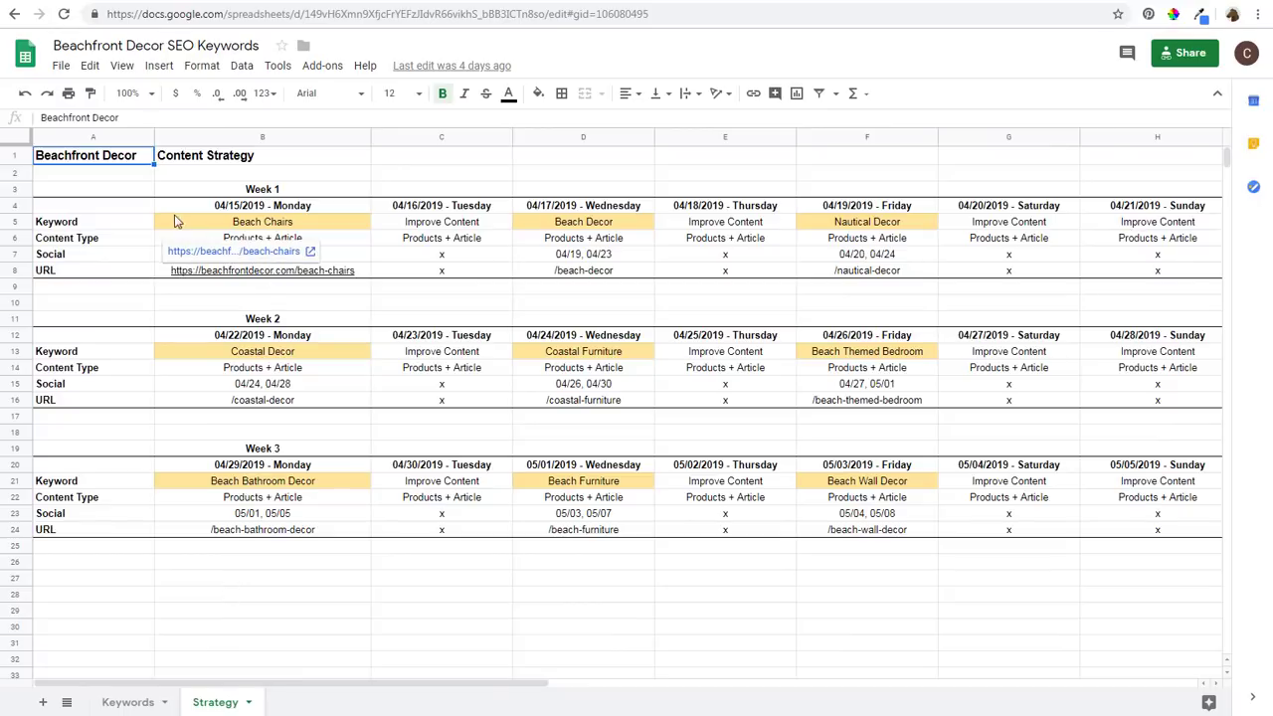
drag(113, 191, 260, 241)
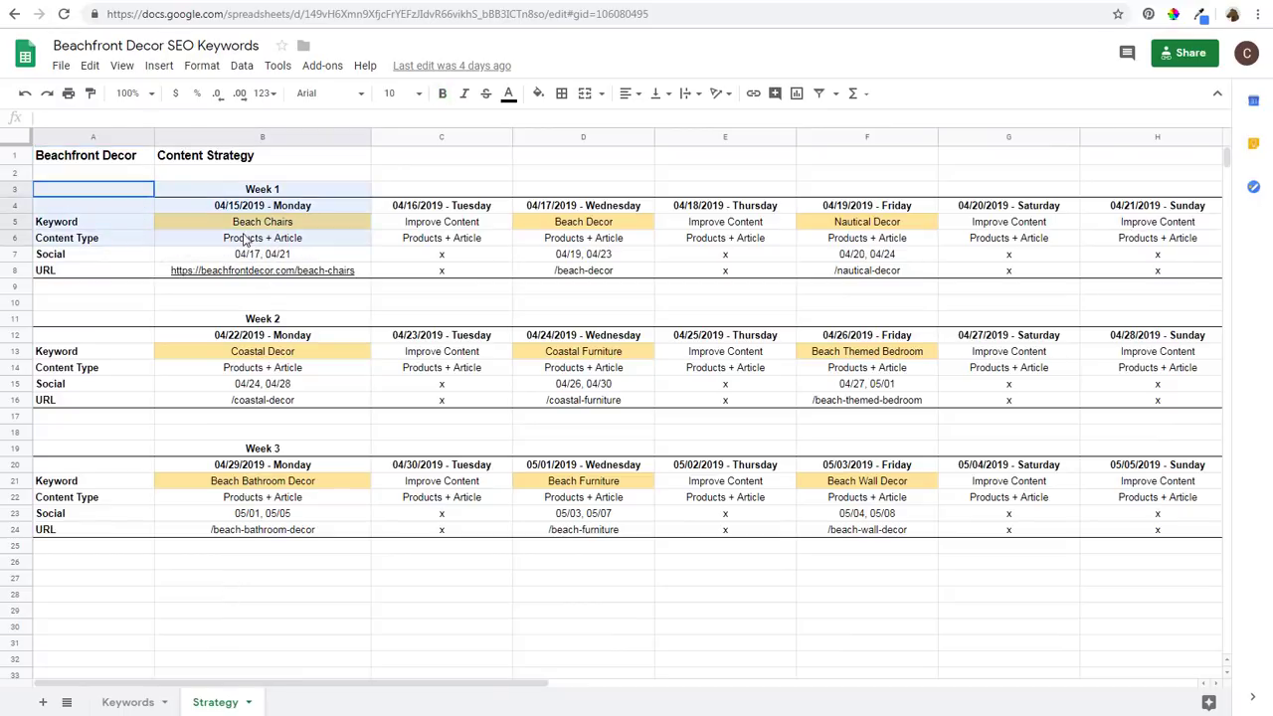
click(258, 189)
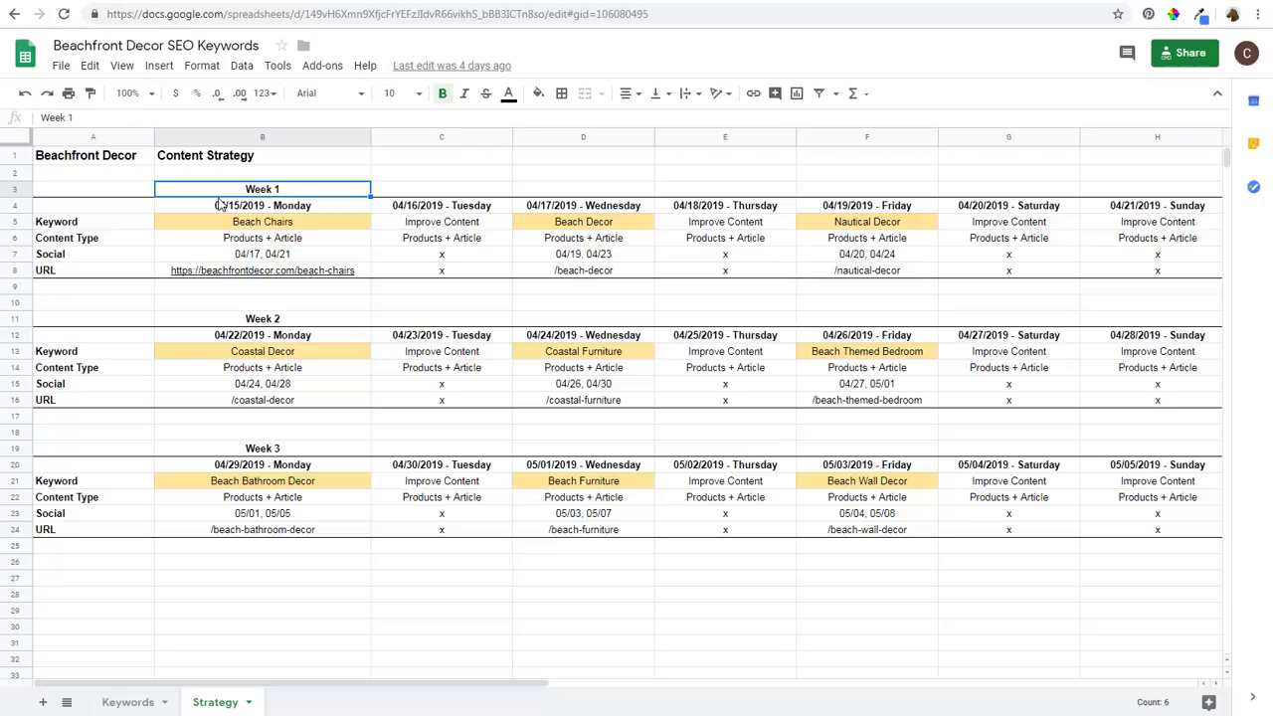
click(222, 321)
click(237, 454)
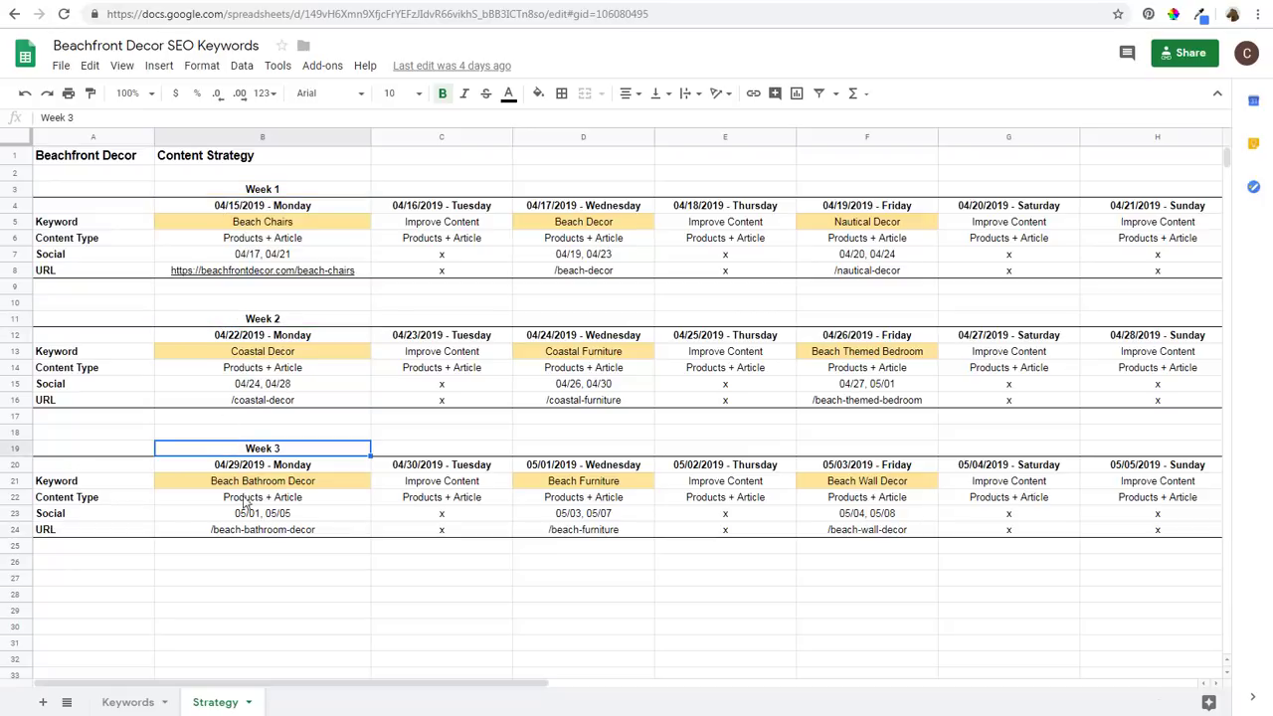
Step: Review the top keywords D2 to D11 on the Keywords sheet, then return to Strategy
click(127, 702)
drag(245, 171, 453, 175)
click(551, 216)
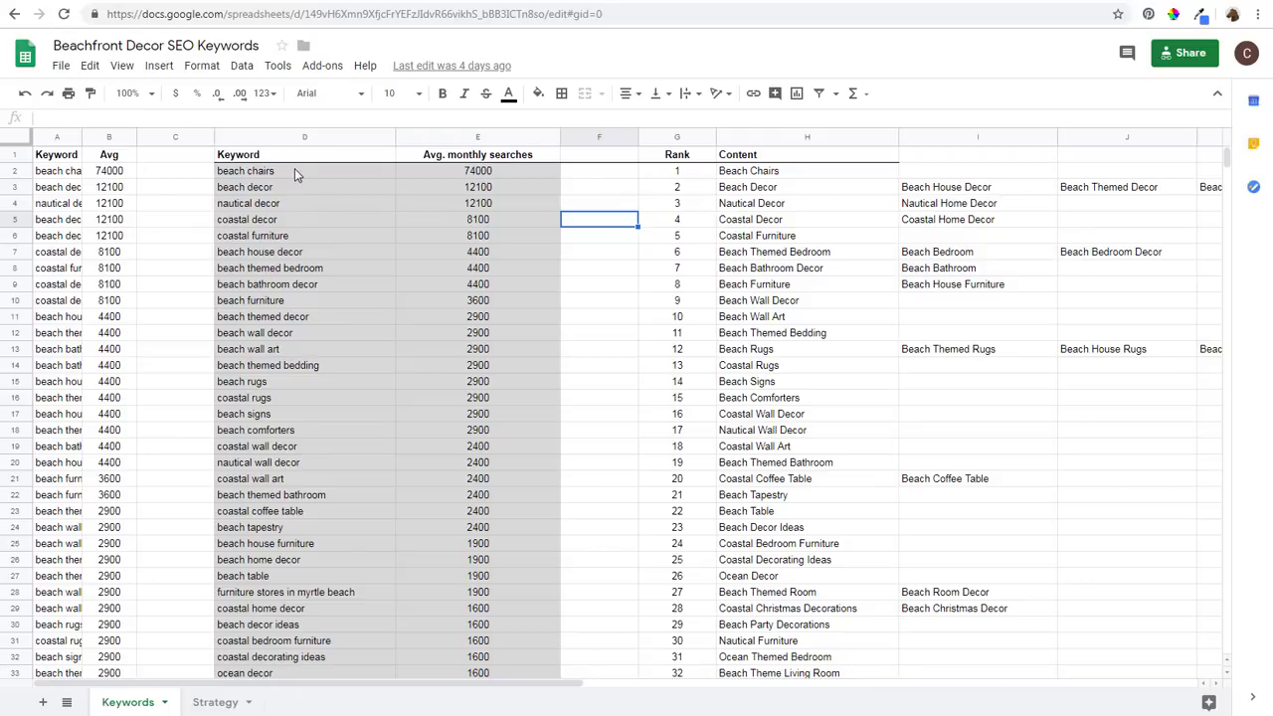
drag(295, 168, 293, 320)
click(268, 365)
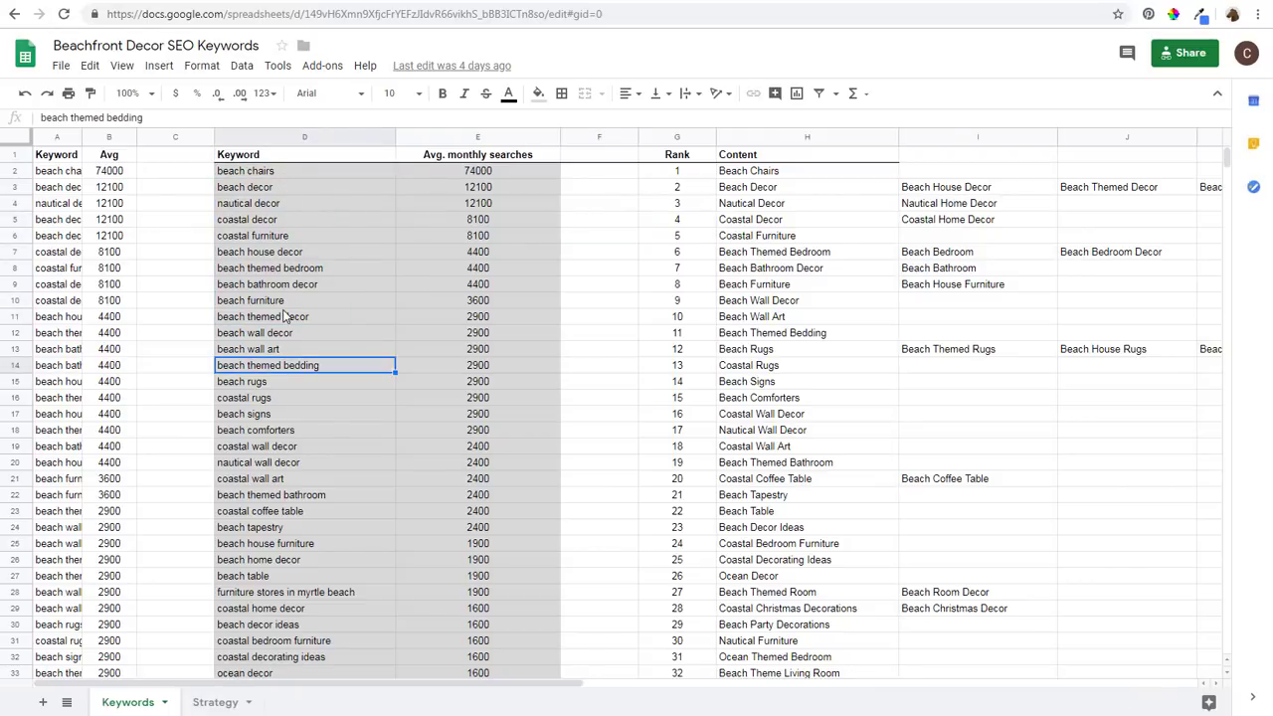
click(211, 702)
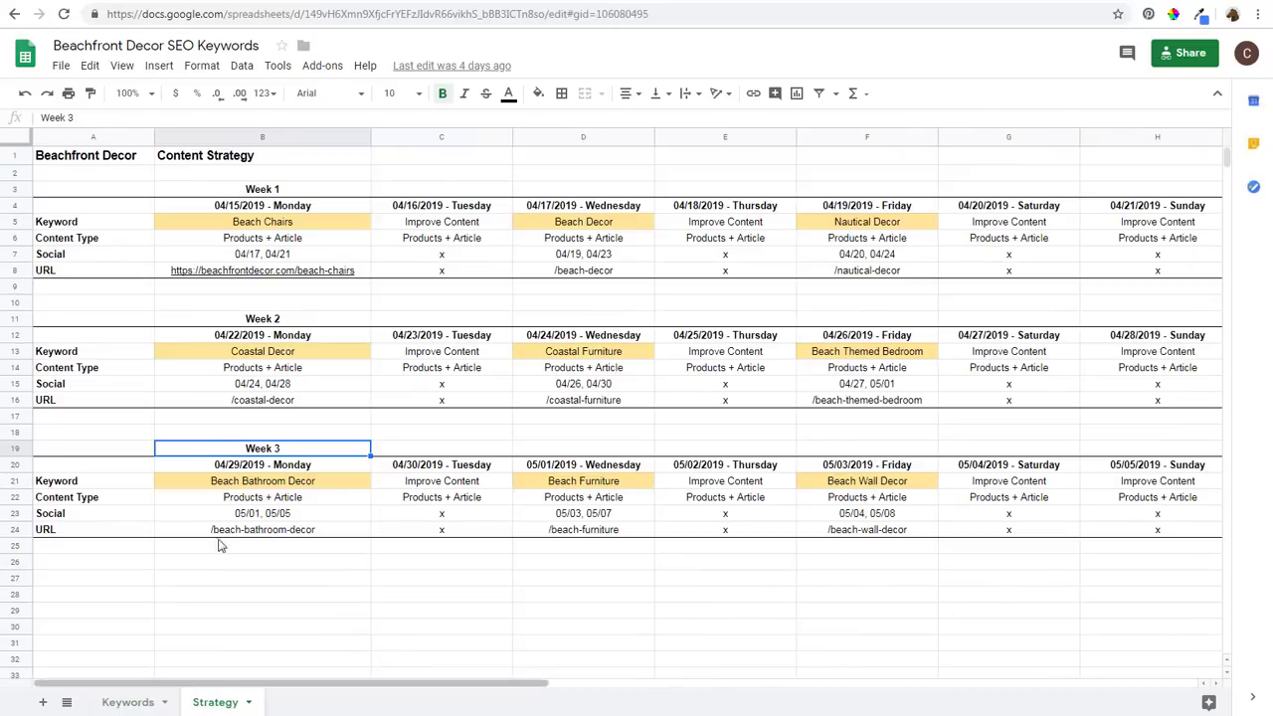
Step: Inspect the =Keywords! formulas behind Beach Chairs, Beach Decor and Nautical Decor
click(238, 226)
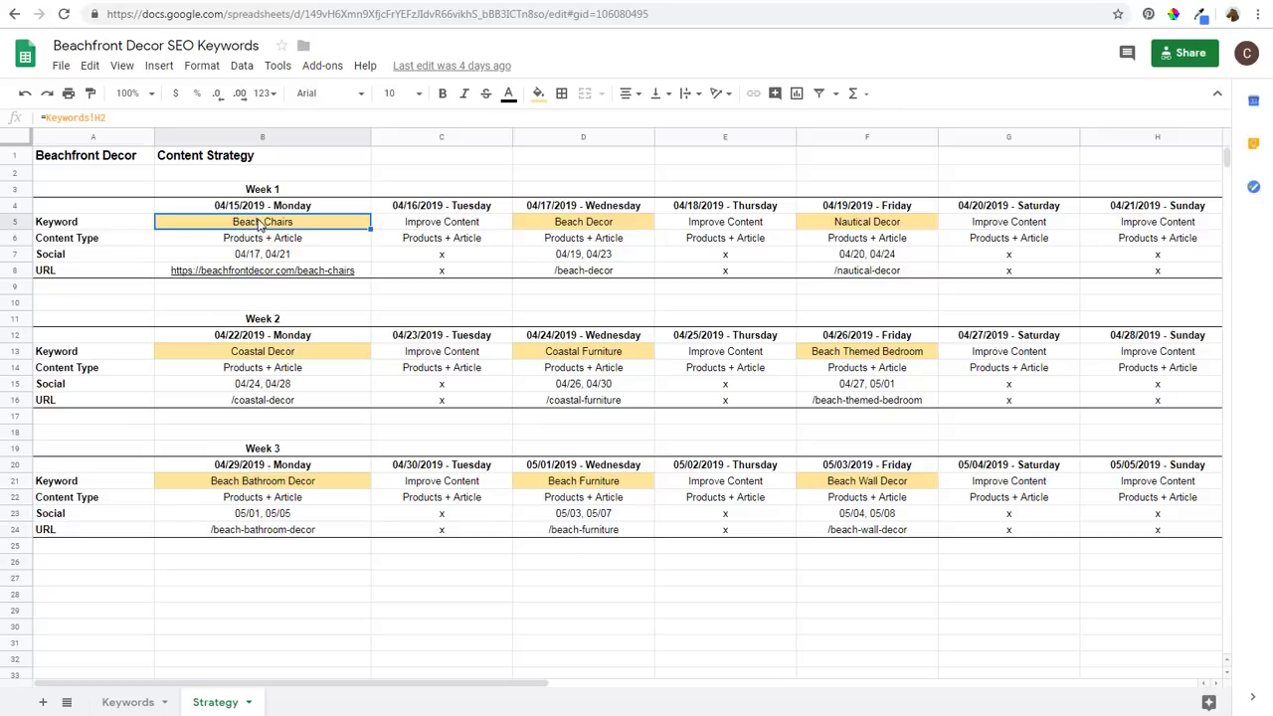
click(538, 228)
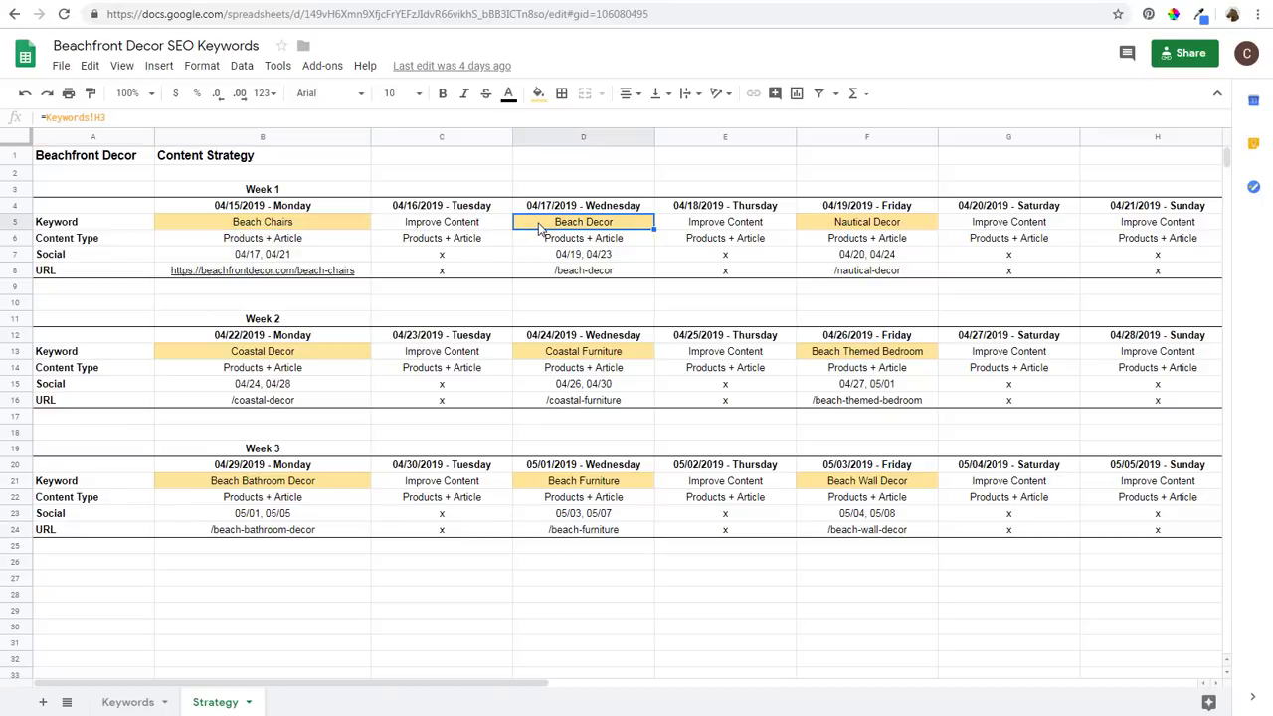
click(832, 230)
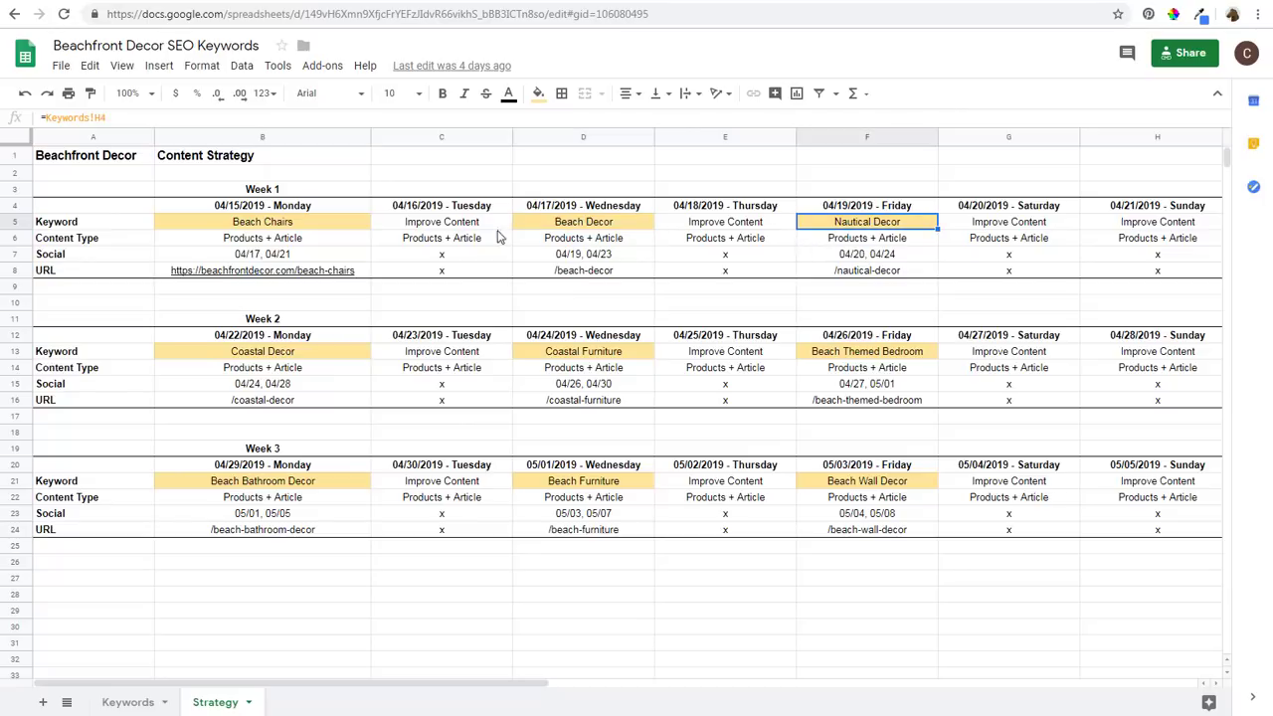
click(449, 227)
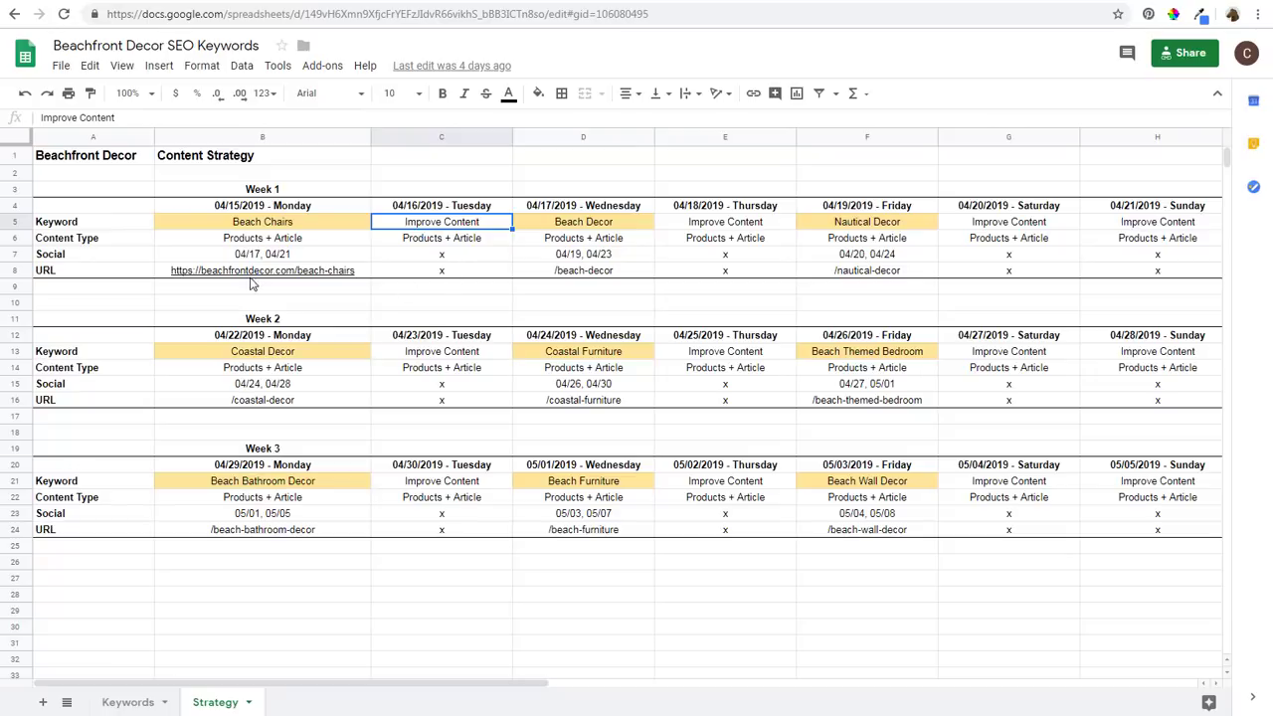
Step: Look over Week 2's content types and its Social and URL rows
click(595, 293)
click(232, 372)
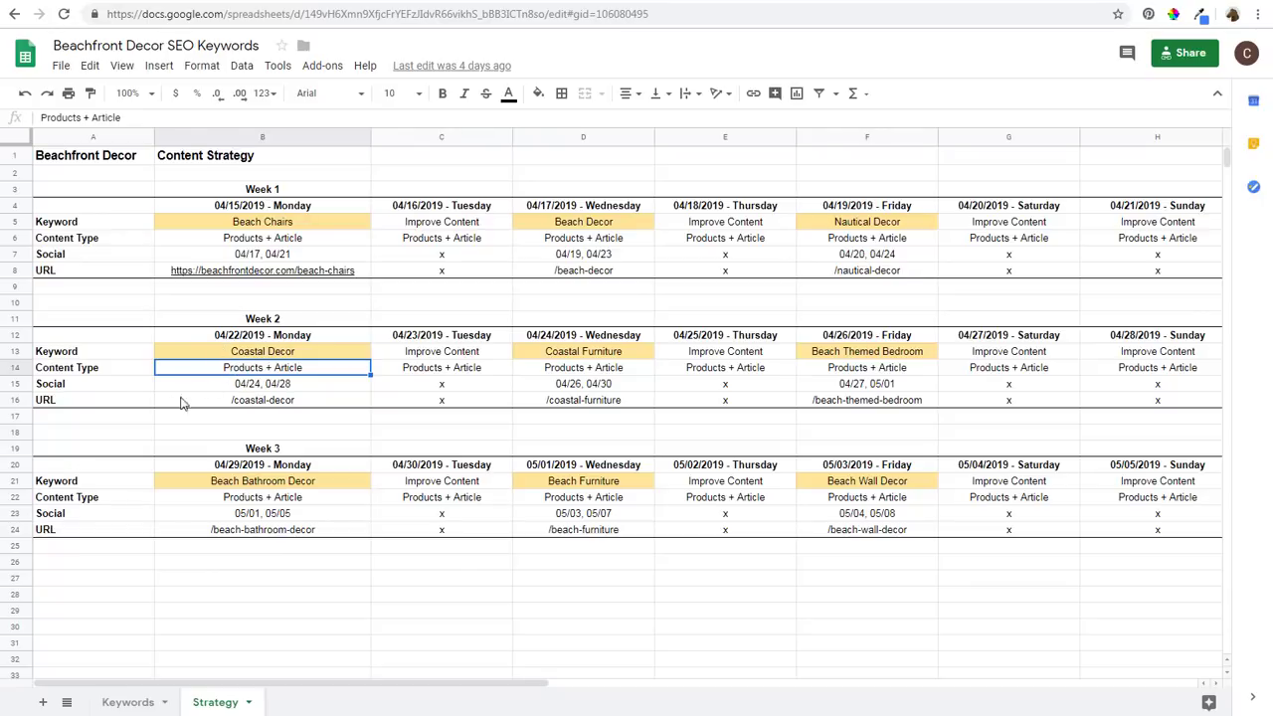
click(80, 392)
drag(76, 394, 640, 394)
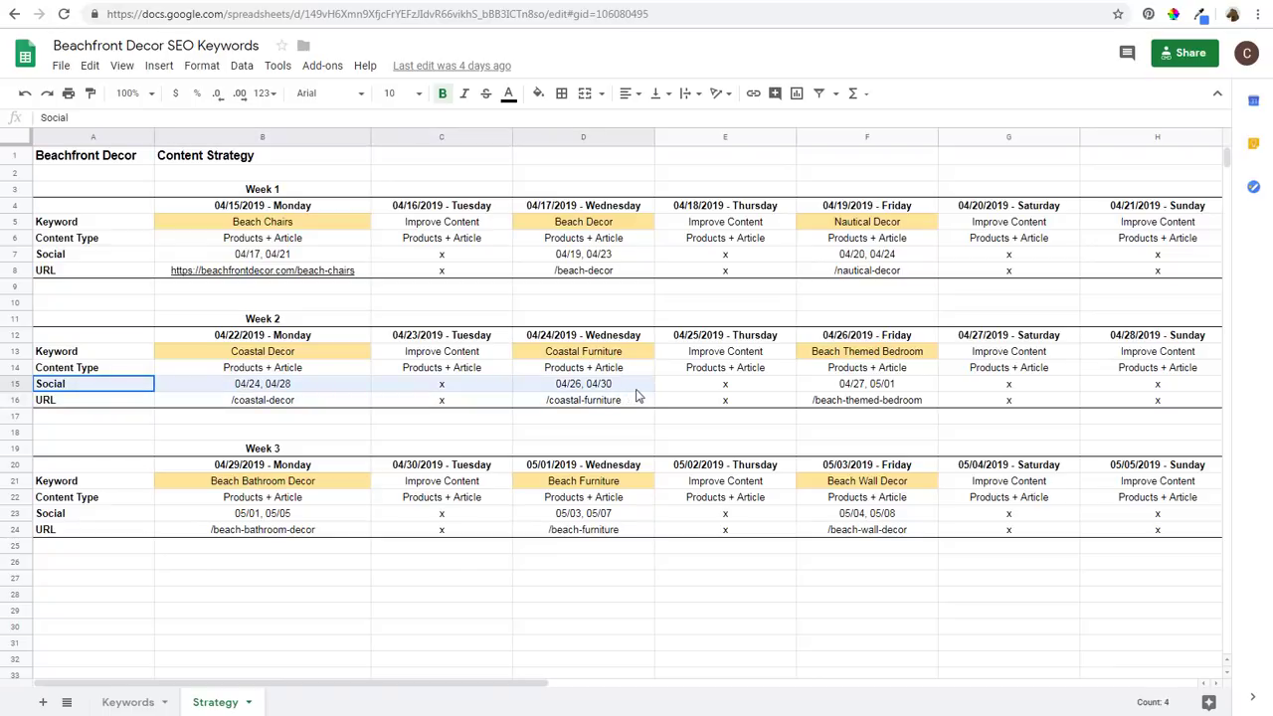
click(654, 580)
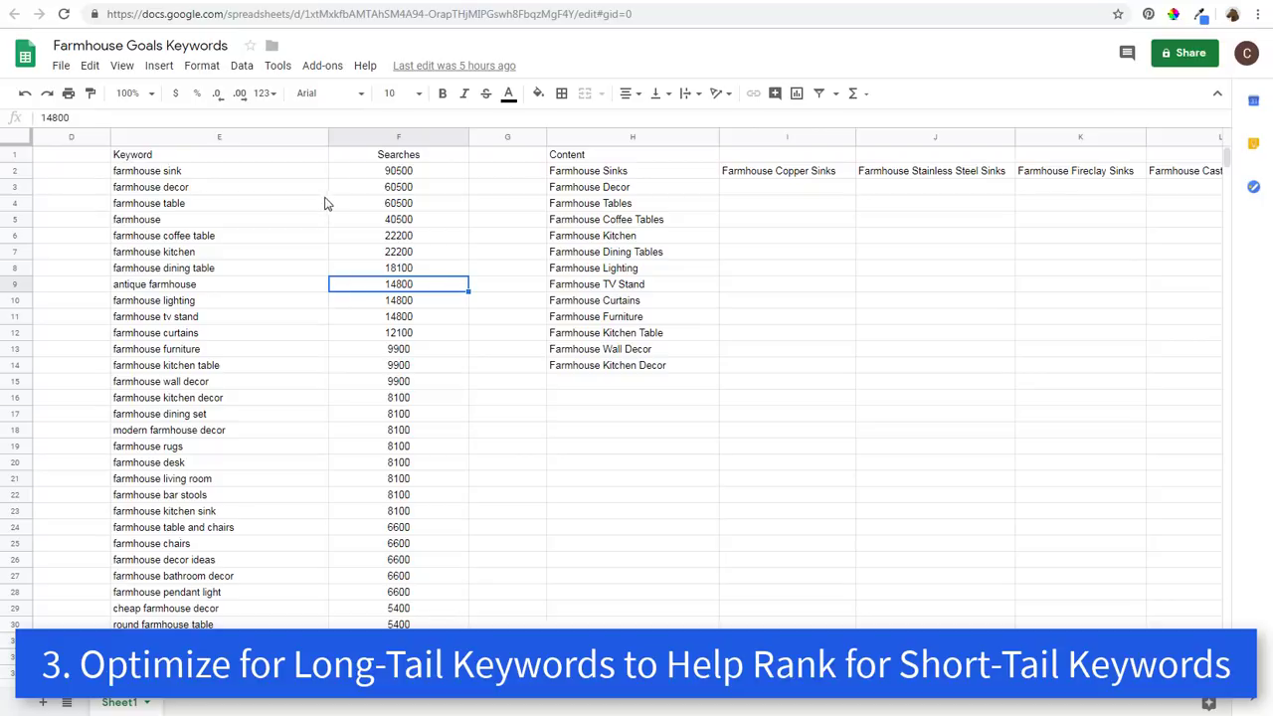
Step: Inspect the UNIQUE formula in E2 and the farmhouse sink keyword with 90,500 searches
click(195, 174)
drag(286, 179, 395, 177)
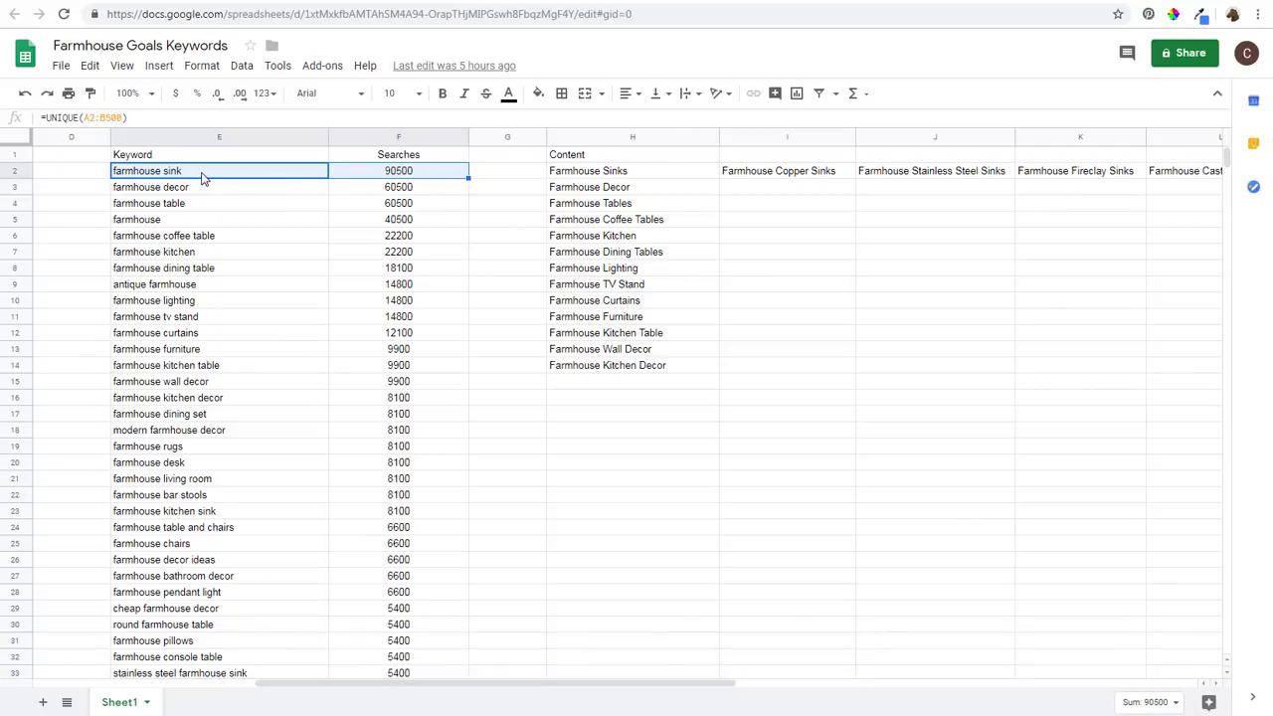
click(201, 176)
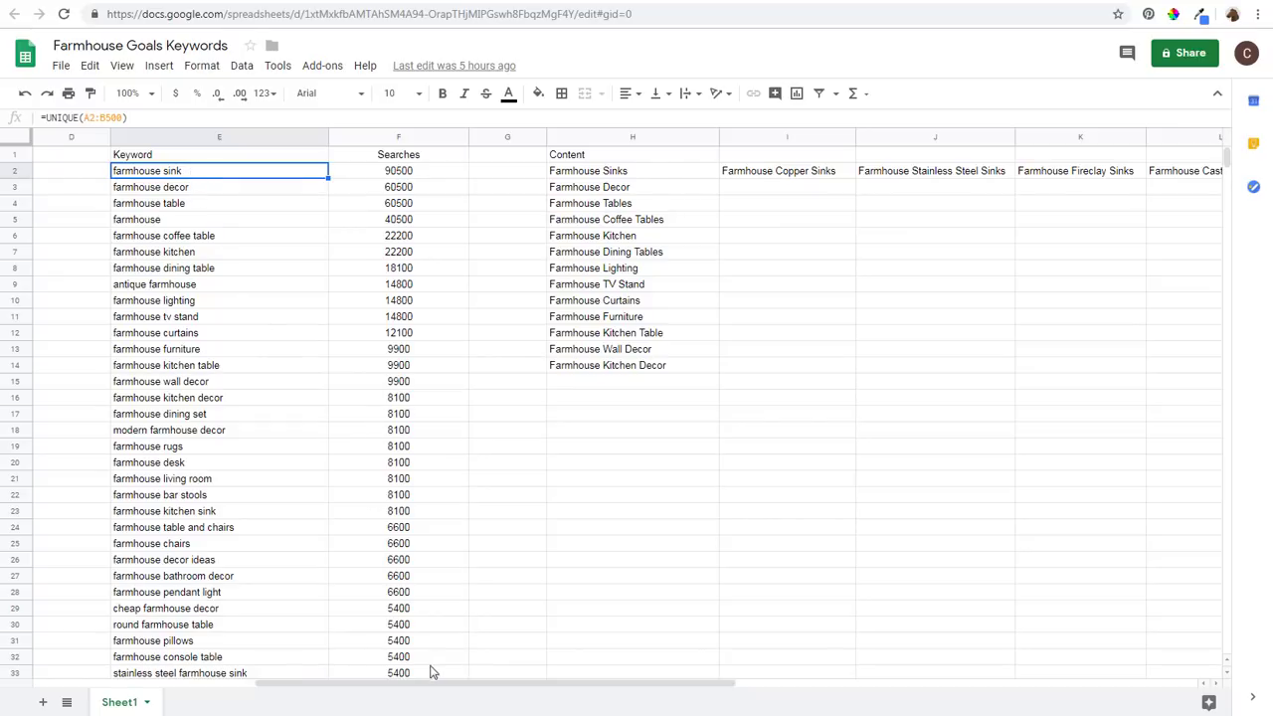
drag(488, 686, 680, 686)
Step: Review the copper, stainless steel, fireclay and cast-iron Farmhouse Sinks ideas, then return to Google Ads
click(370, 171)
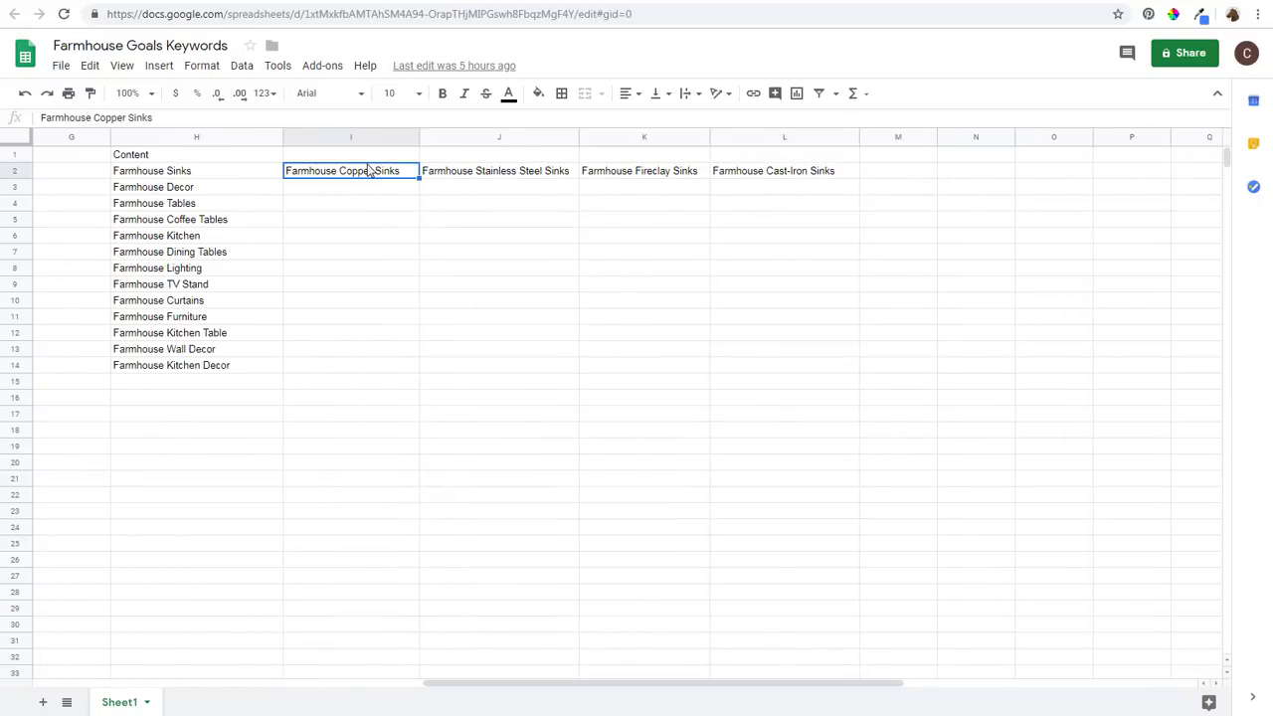
click(503, 177)
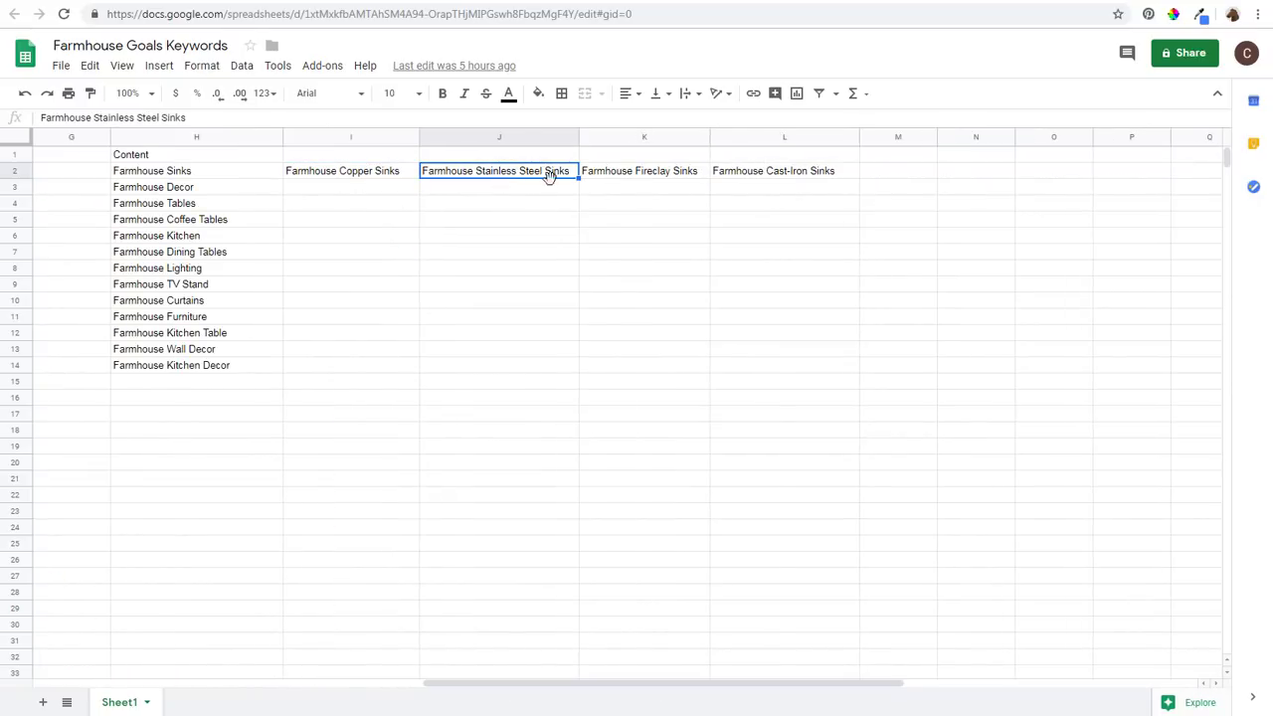
click(642, 181)
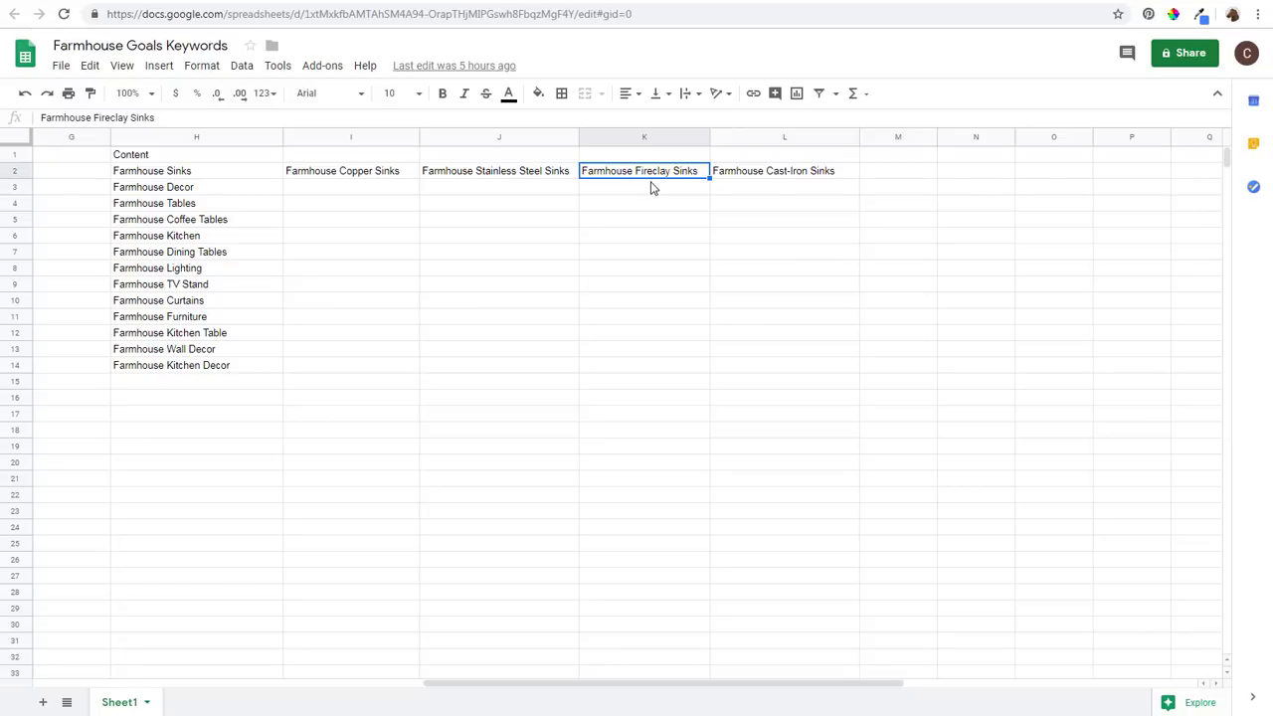
click(195, 176)
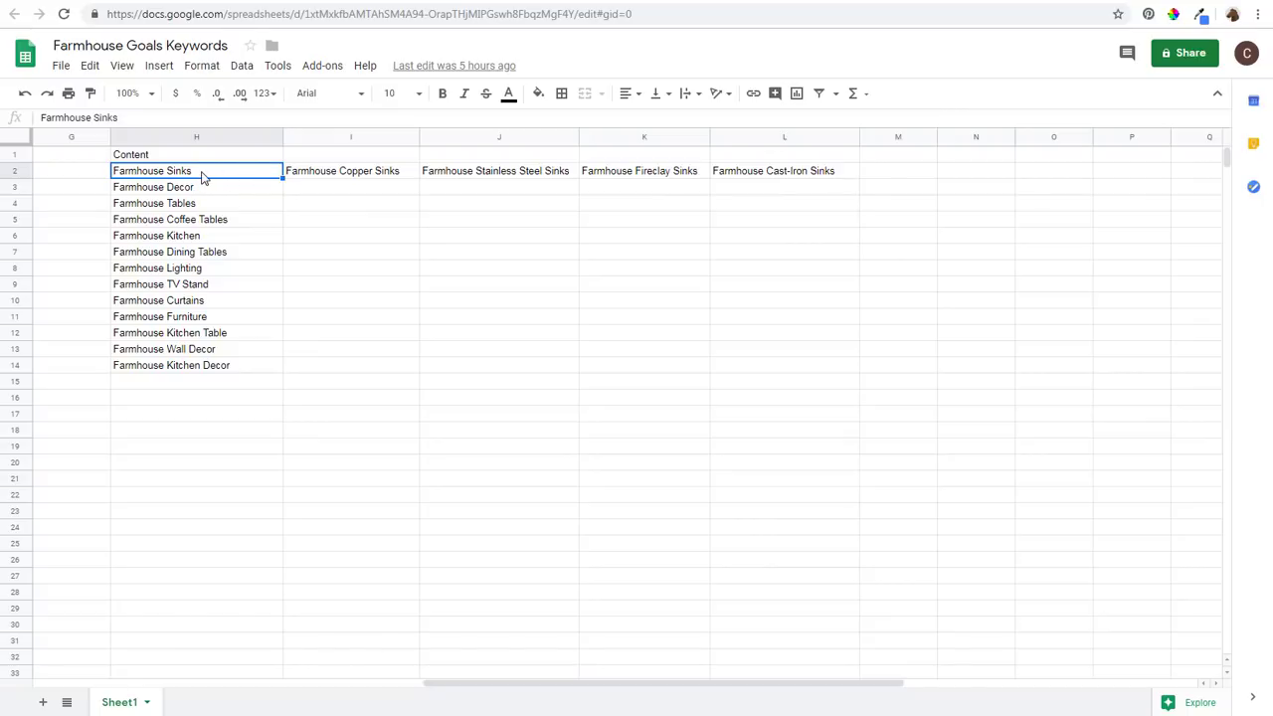
click(334, 177)
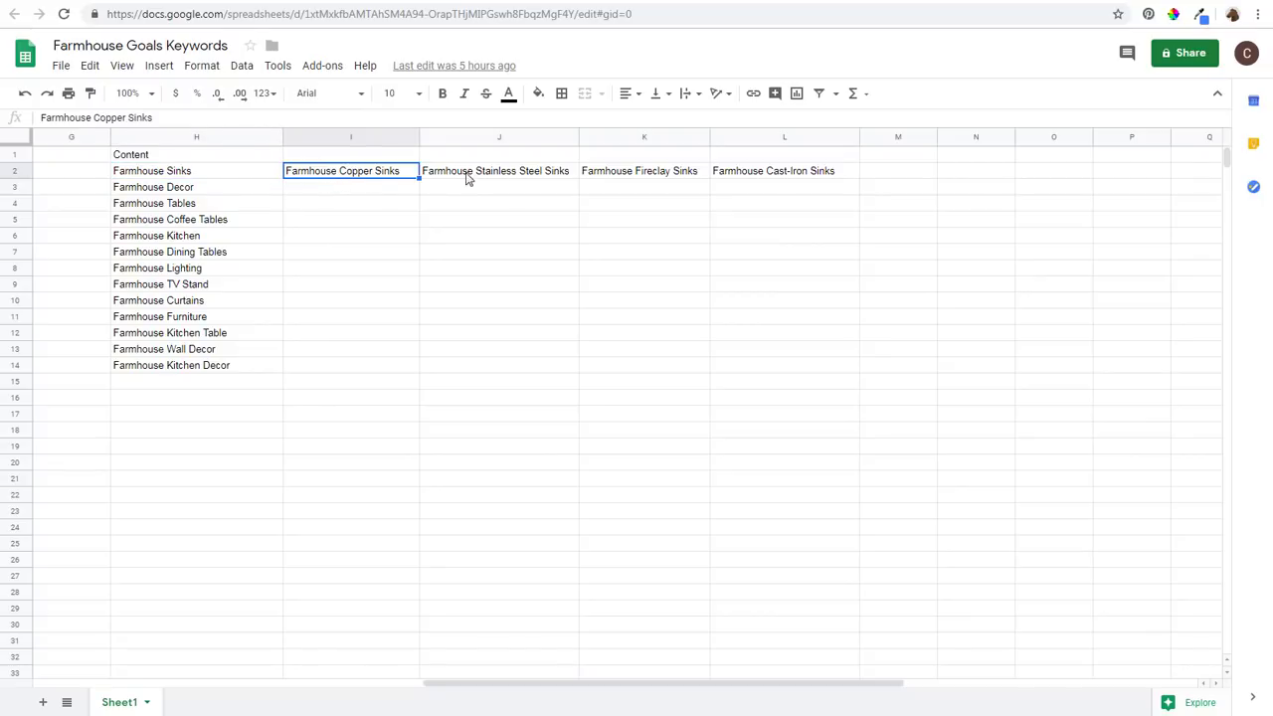
click(563, 177)
click(622, 179)
click(847, 177)
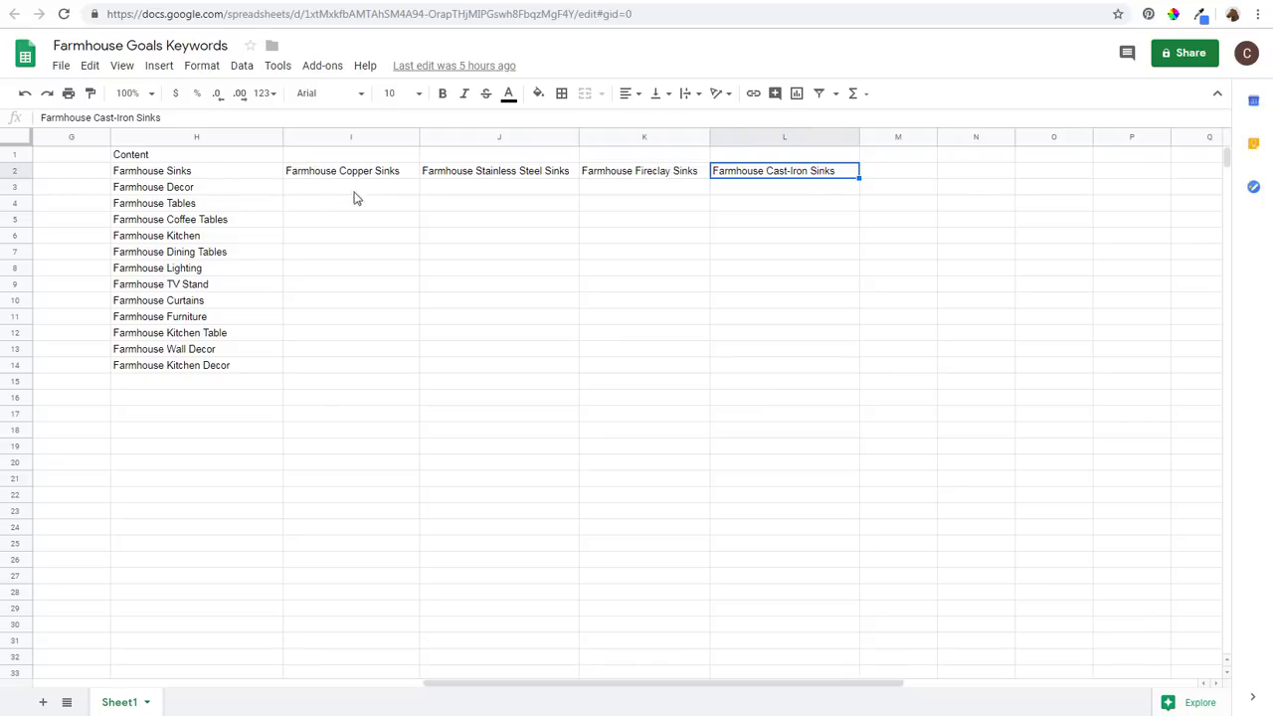
click(544, 179)
click(648, 171)
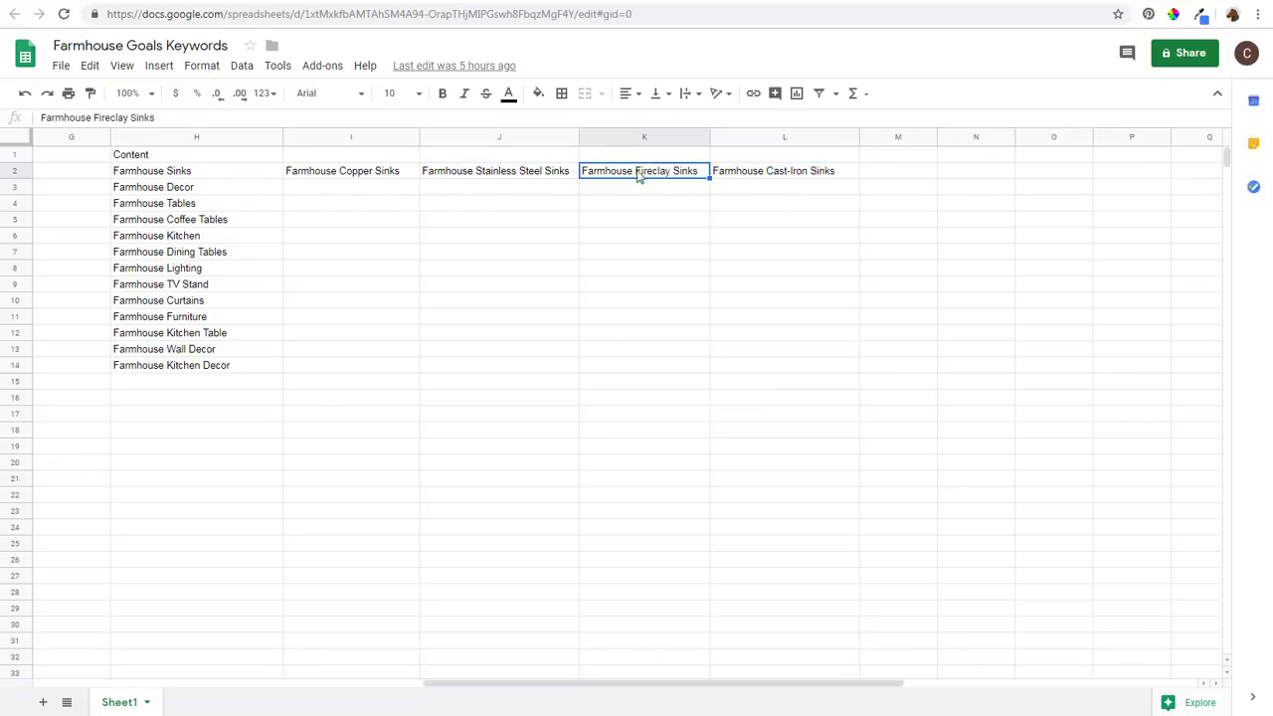
click(169, 175)
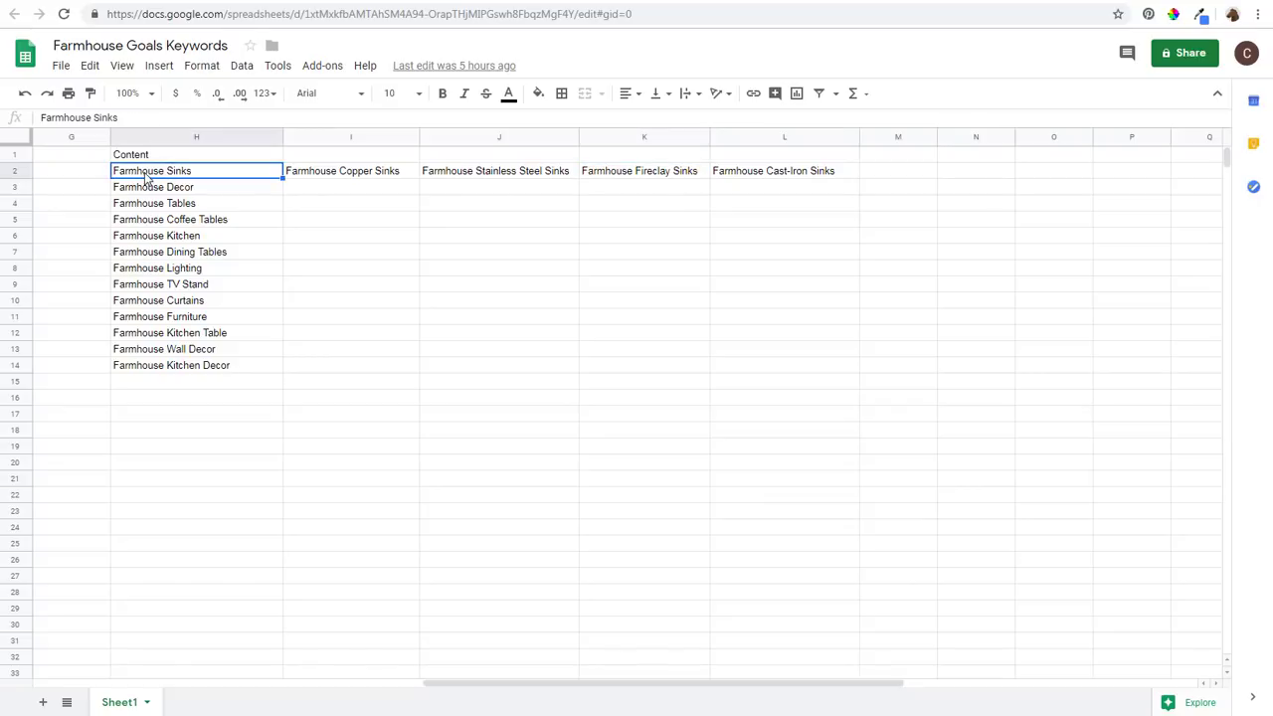
click(49, 4)
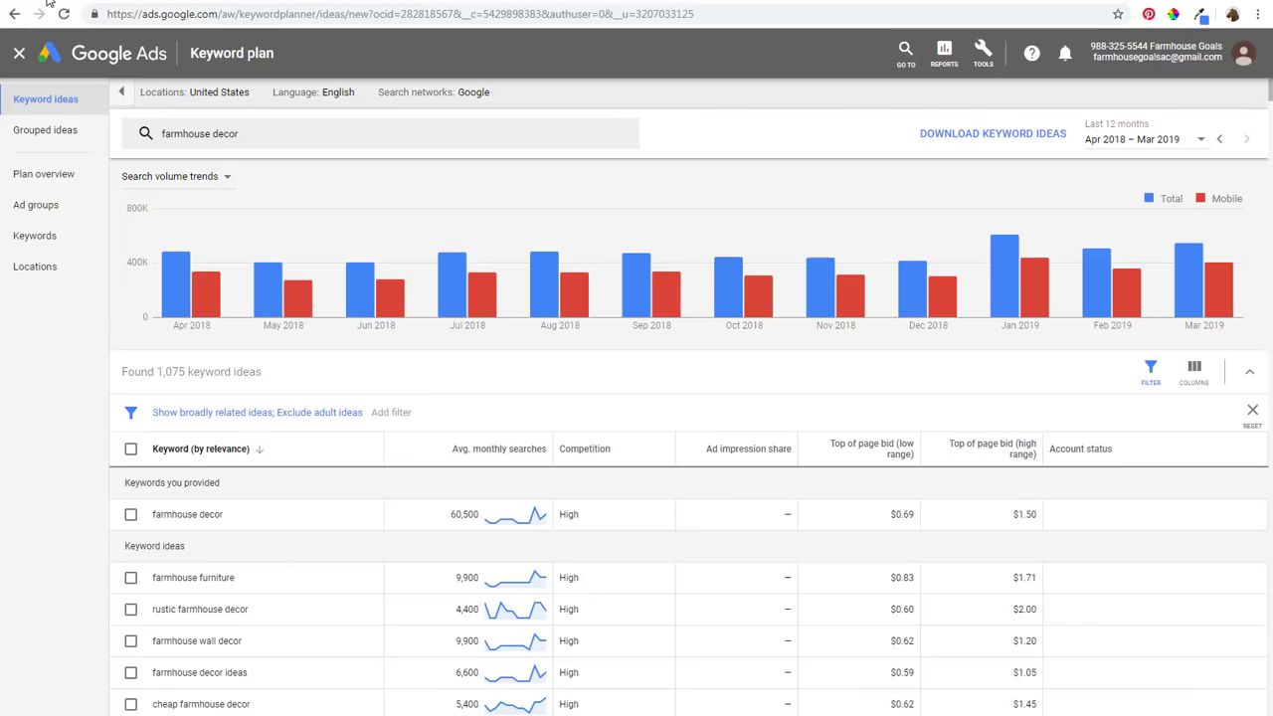
Step: Replace 'farmhouse decor' with 'farmhouse sinks' in Keyword Planner and fetch keyword ideas
click(258, 148)
click(256, 135)
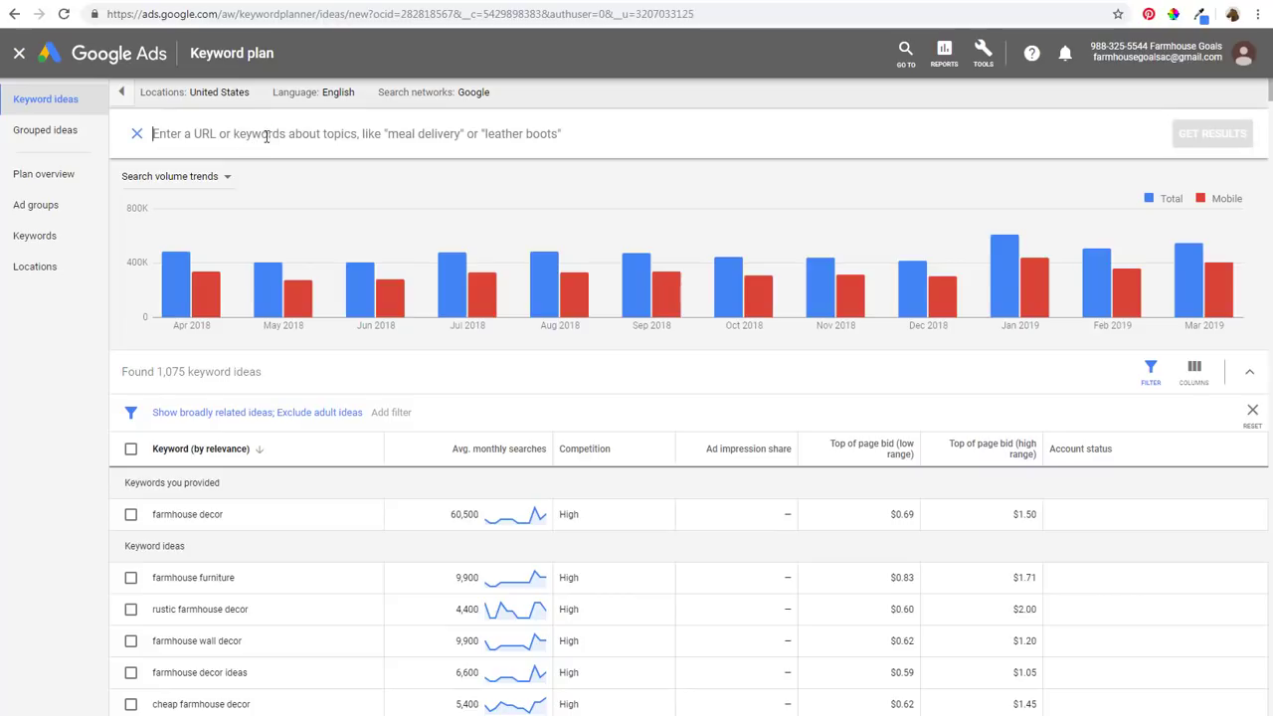
text(farmhous)
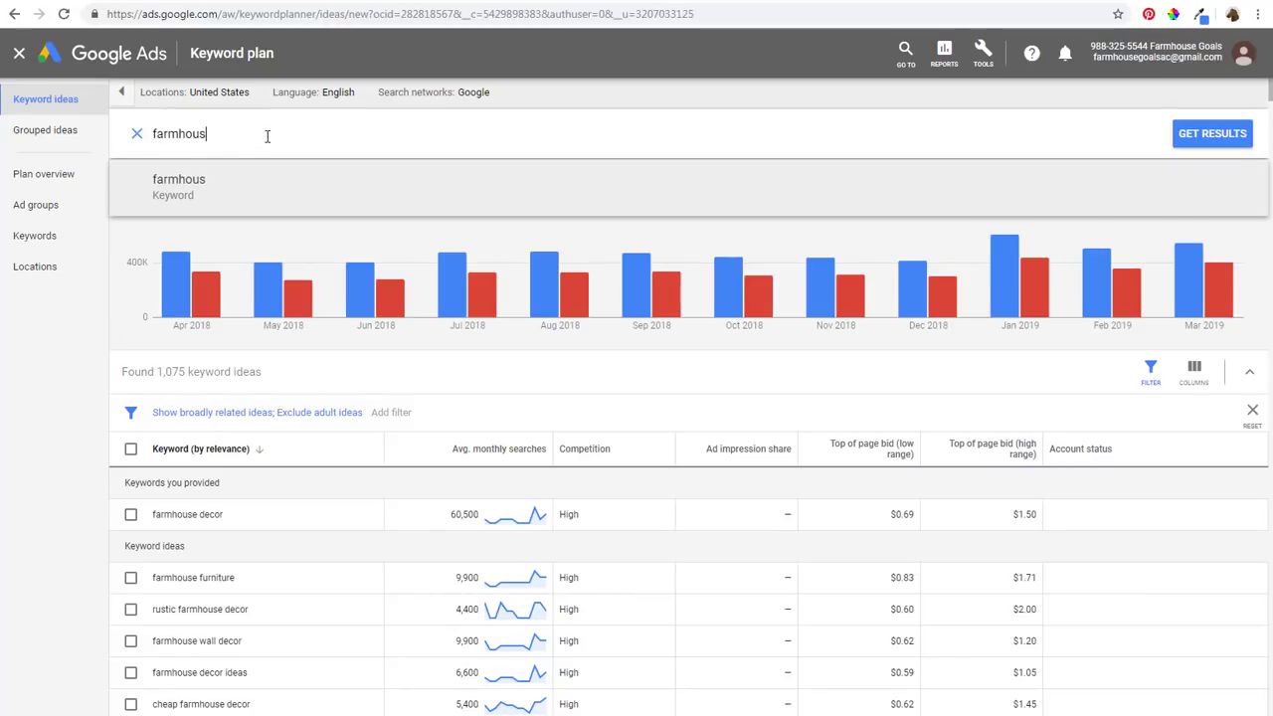
text(e sinks)
click(261, 179)
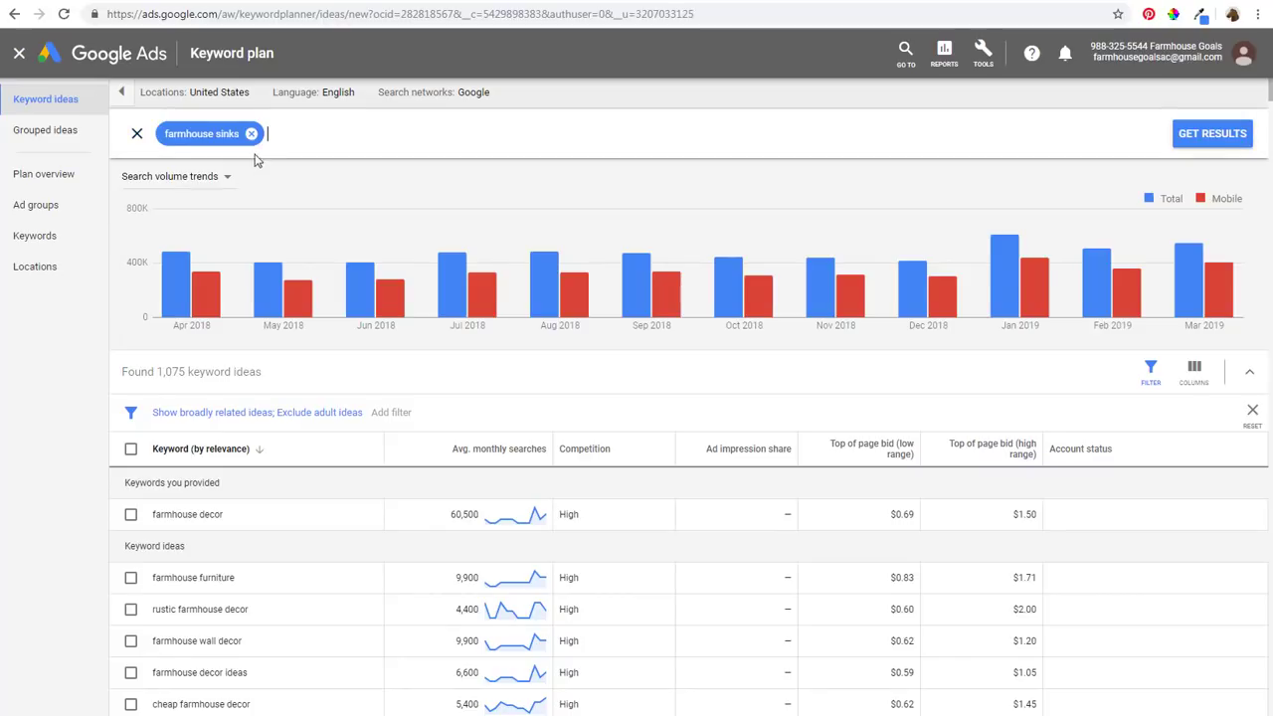
click(1194, 142)
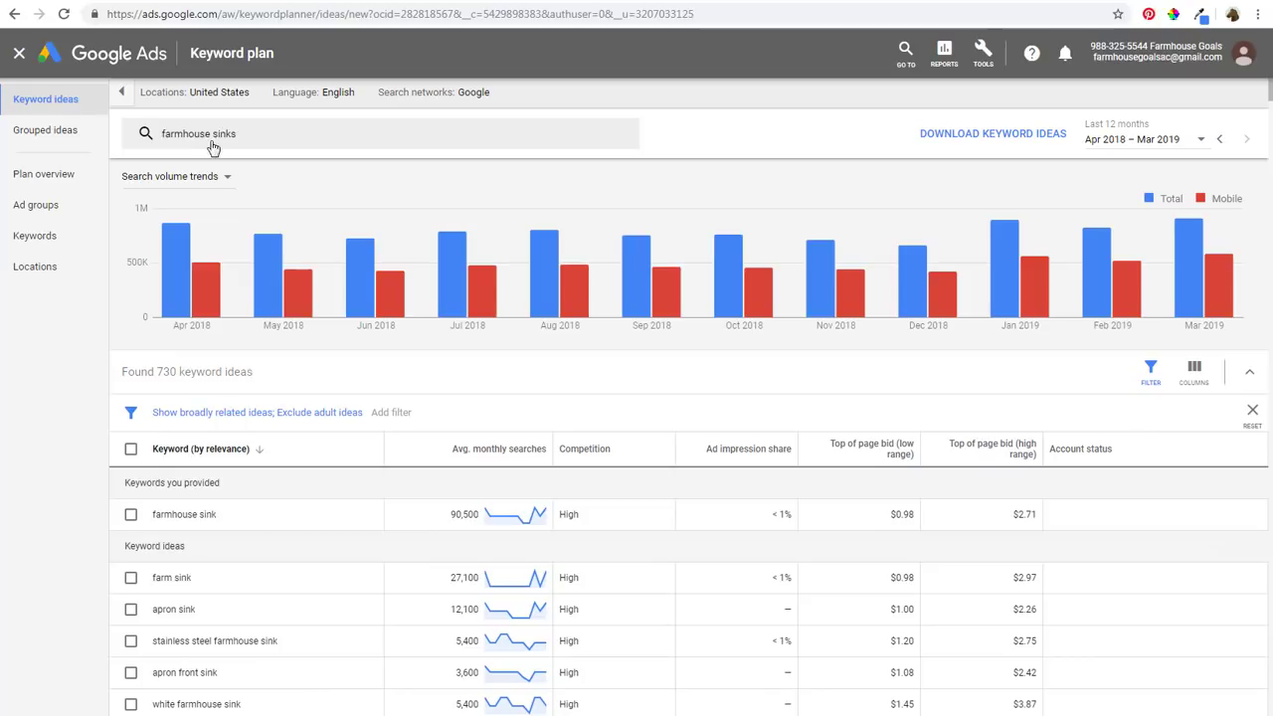
Step: Look through the 730 keyword ideas, then go back to the Farmhouse Goals Keywords sheet
scroll(342, 433, down, 1)
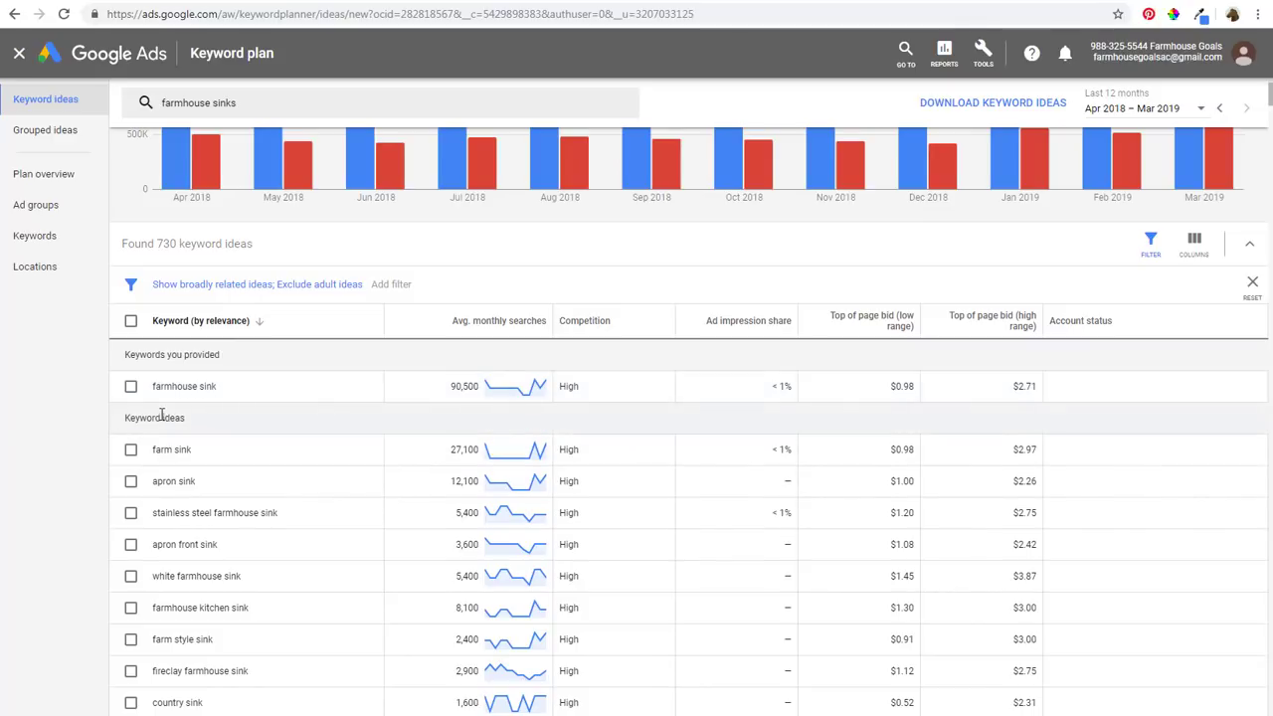
scroll(169, 542, down, 1)
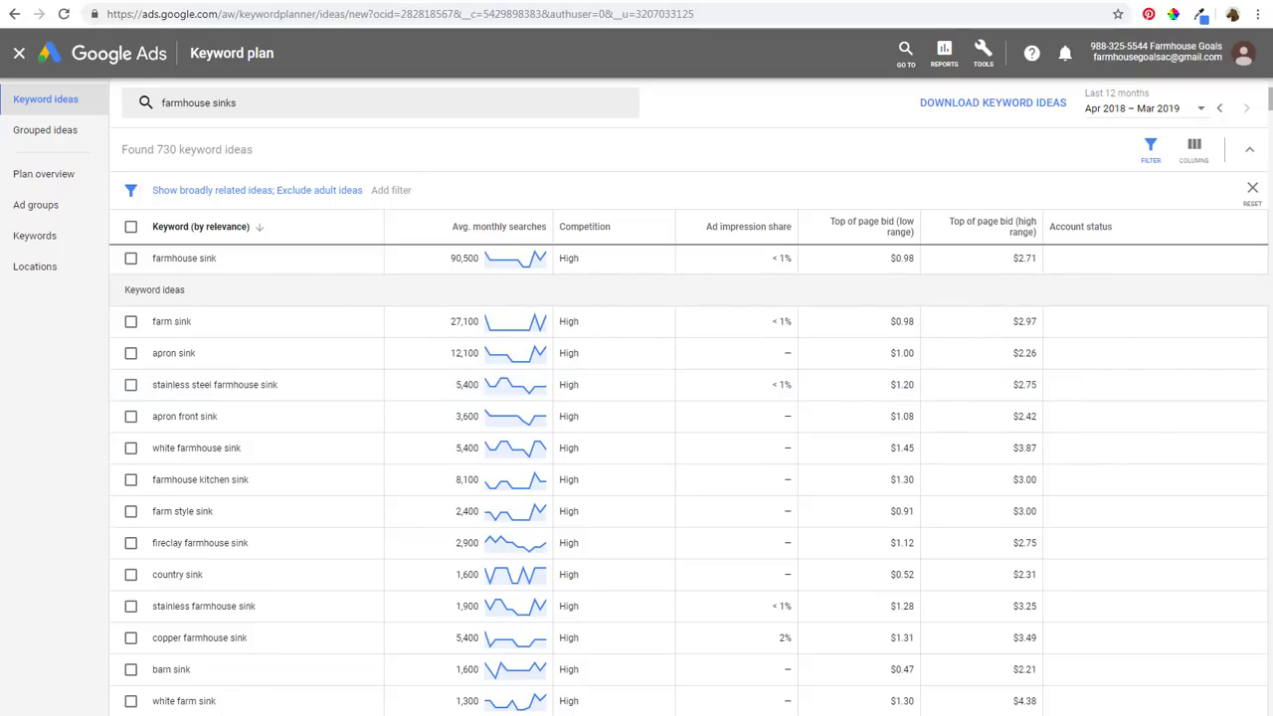
key(ctrl+Tab)
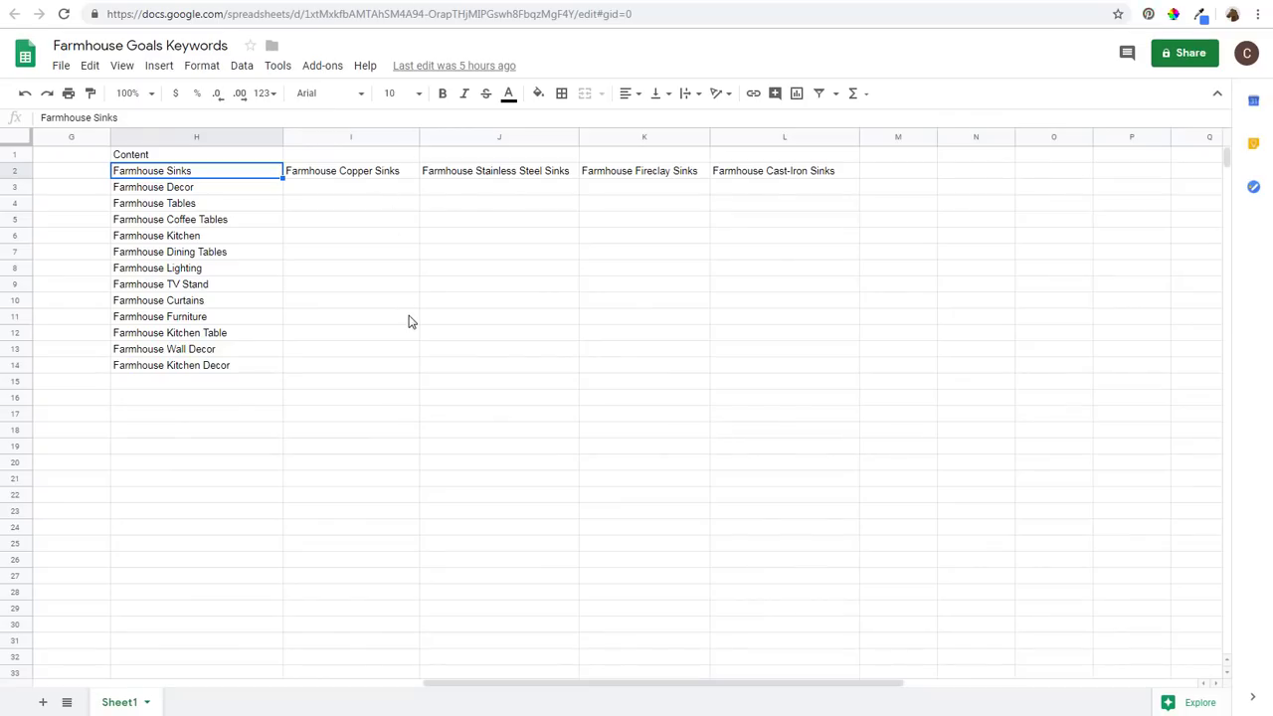
Step: Walk through the Copper, Stainless Steel and Fireclay sink sub-topics in row 2 under Farmhouse Sinks
click(367, 179)
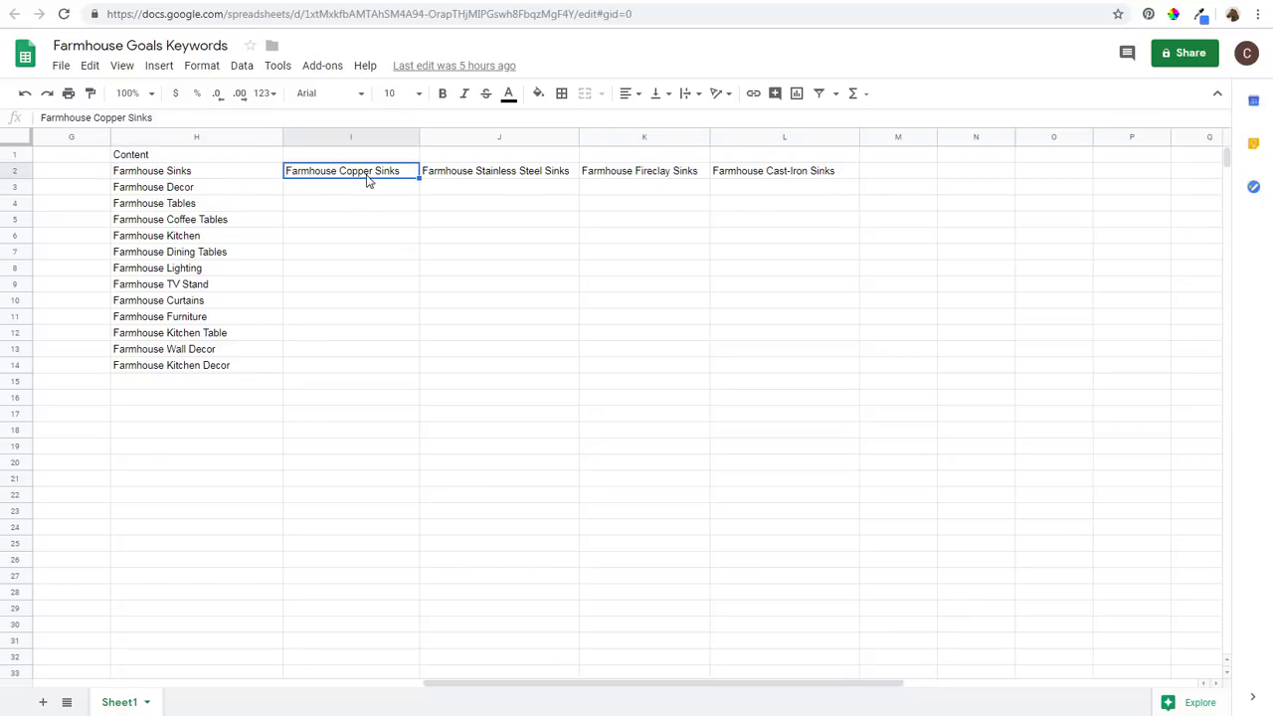
click(497, 173)
click(633, 173)
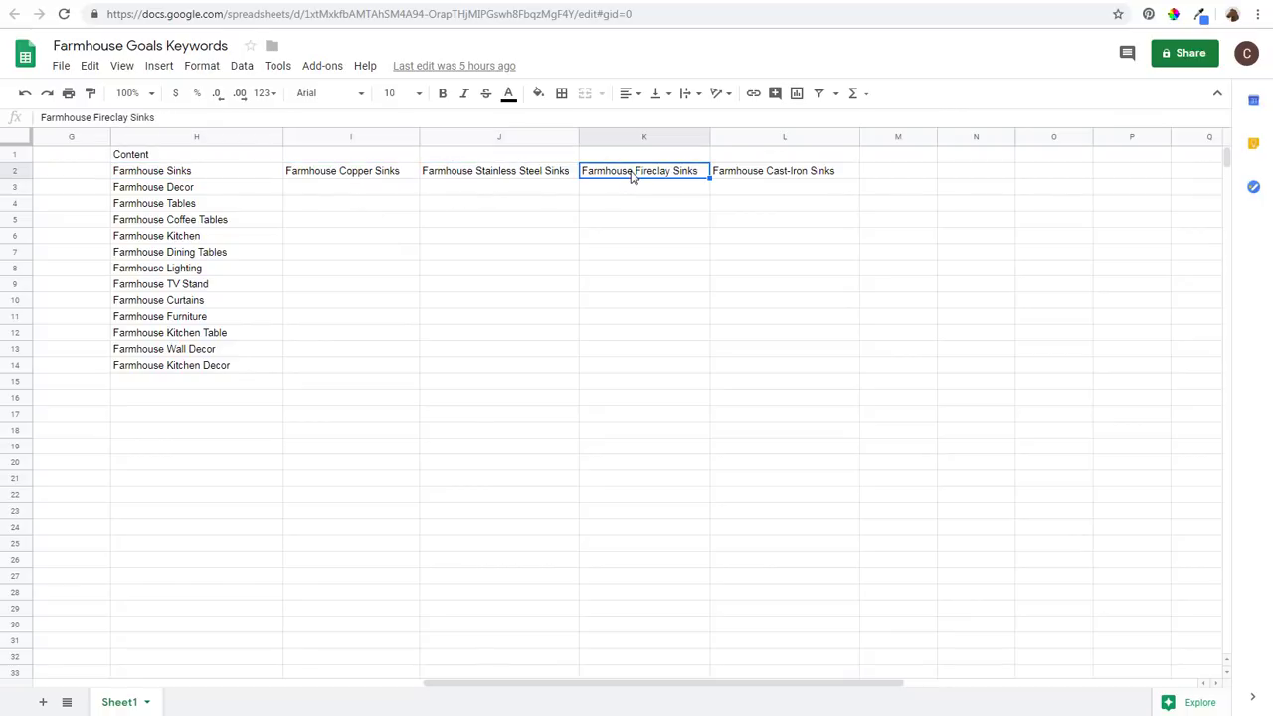
click(191, 173)
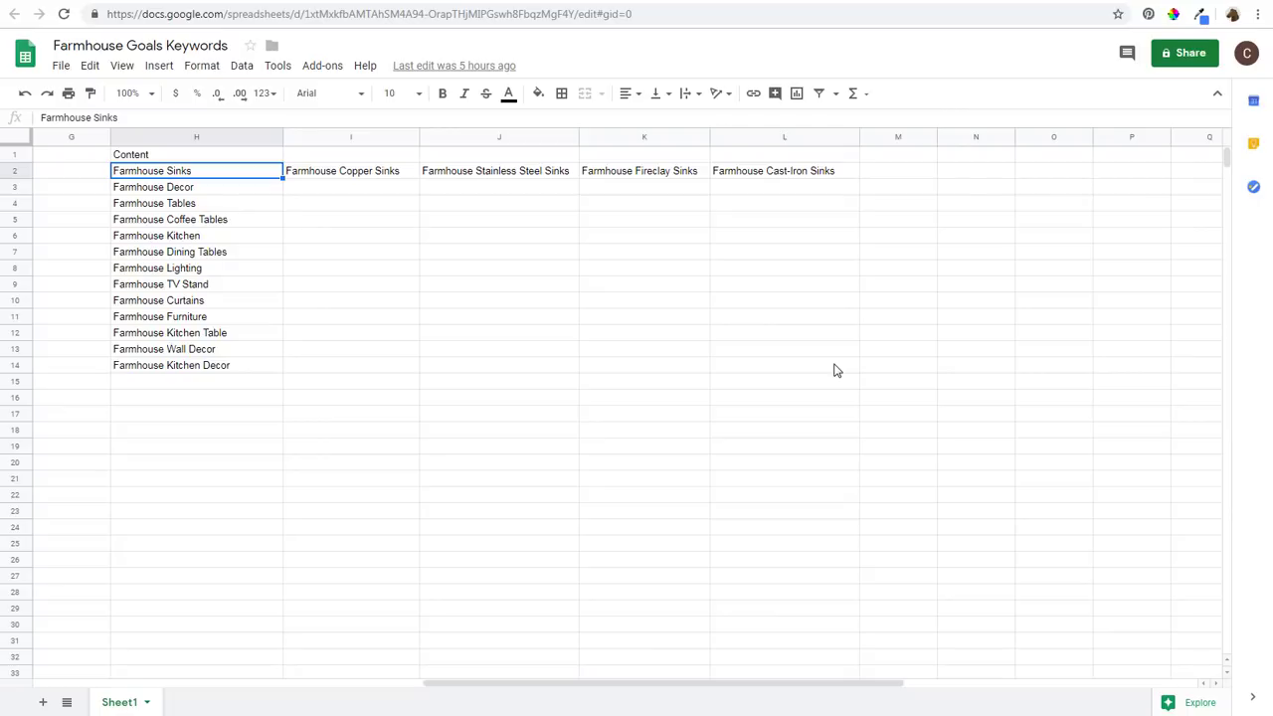
click(350, 179)
drag(350, 181, 631, 179)
click(696, 180)
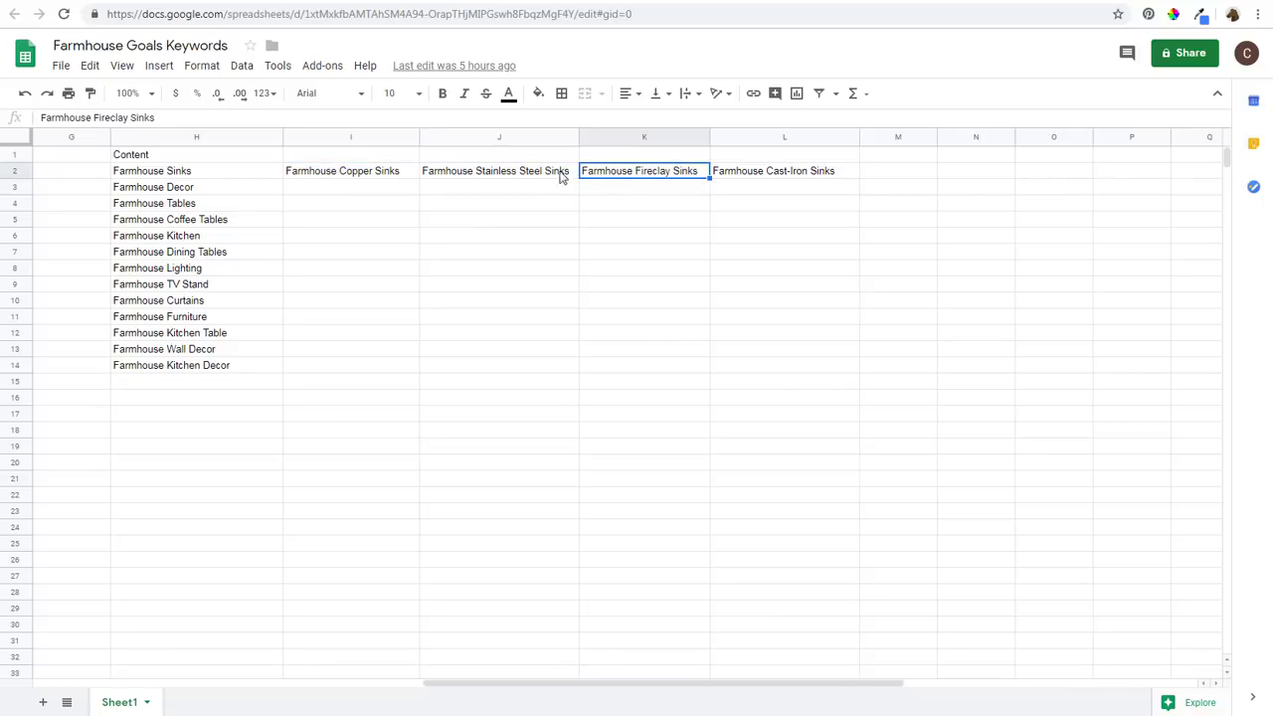
click(228, 175)
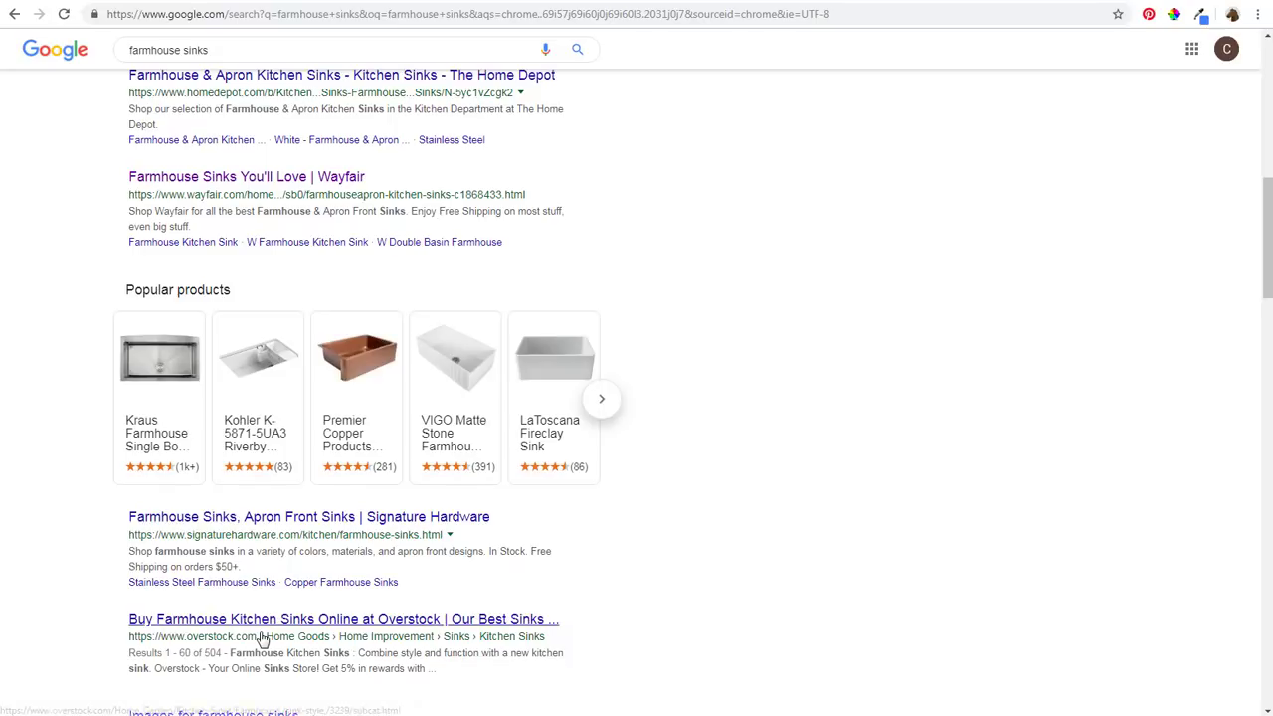
Step: Browse Wayfair's 1,488 farmhouse apron sink listings, then close the tab to reach the Farmhouse Sinks post
scroll(104, 611, down, 3)
scroll(93, 600, down, 1)
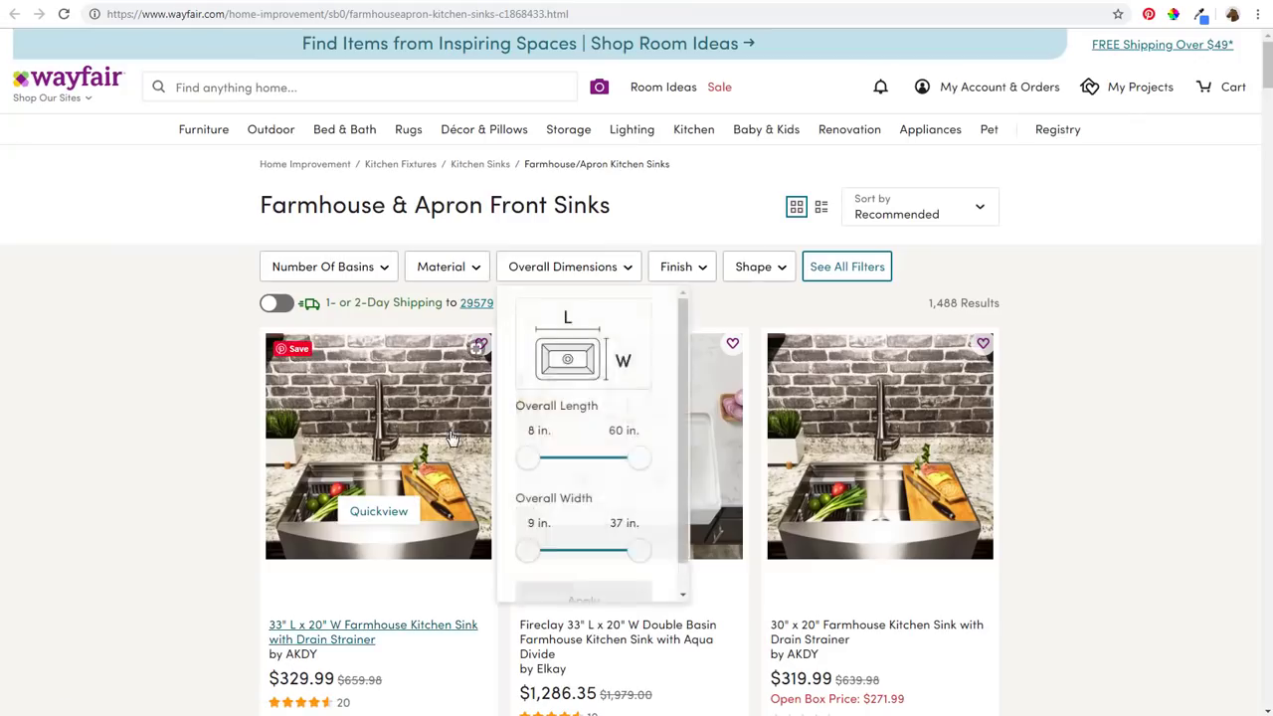
scroll(165, 418, down, 2)
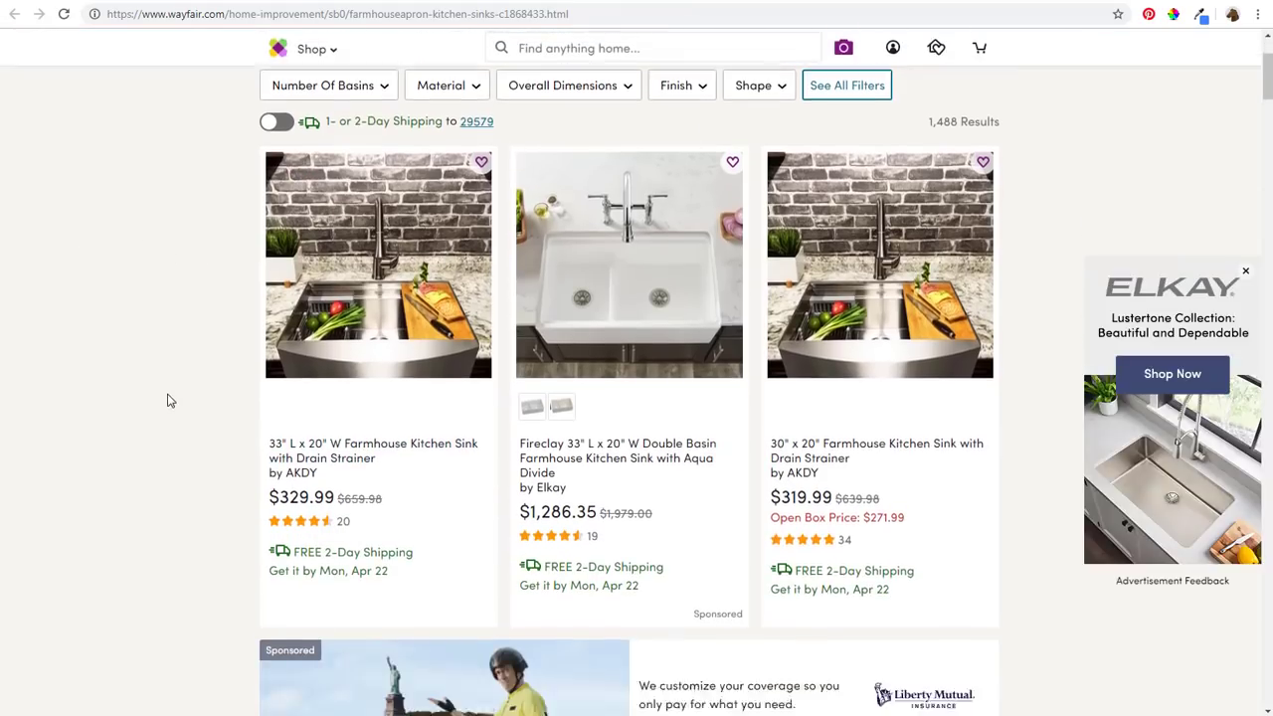
scroll(169, 400, down, 5)
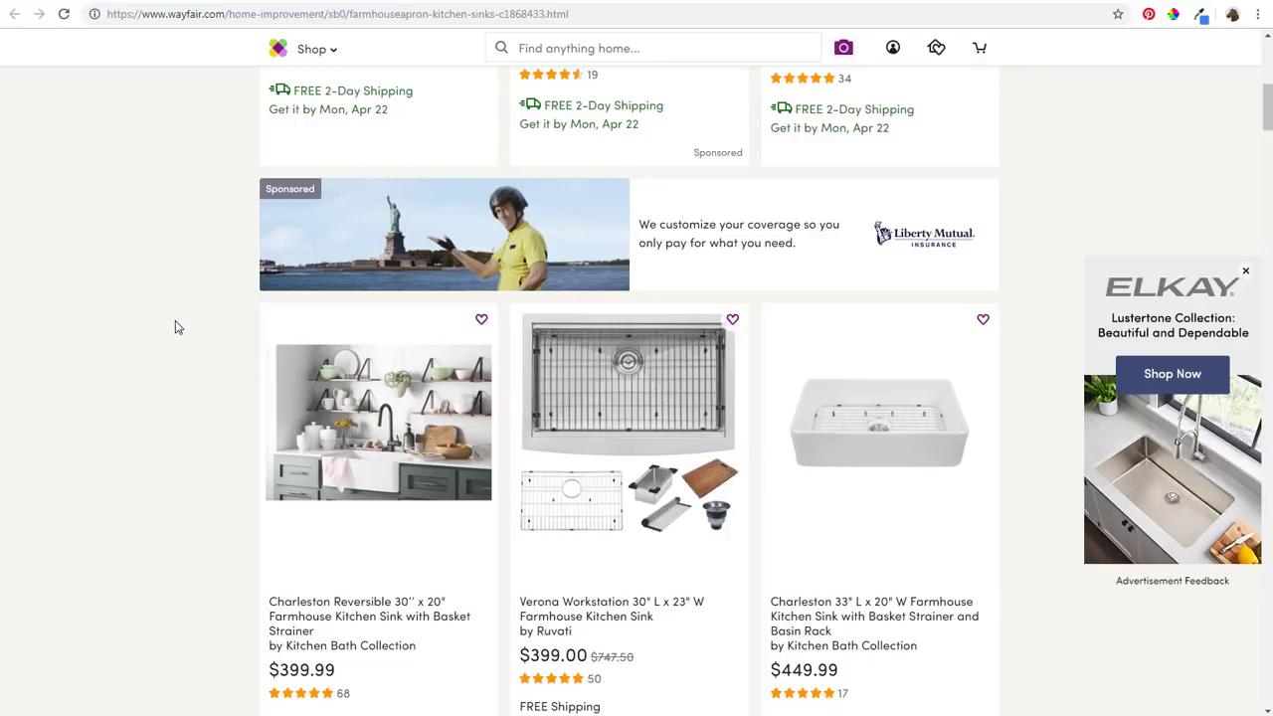
scroll(175, 327, down, 4)
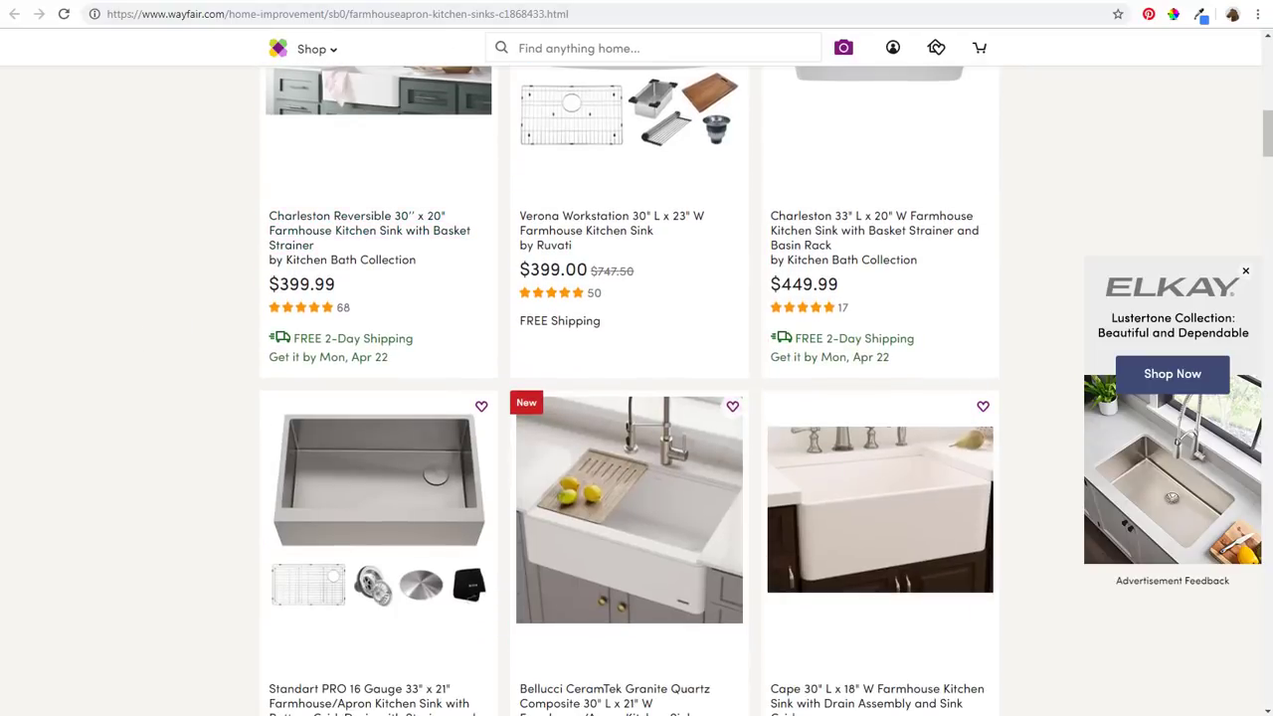
key(ctrl+w)
Step: Skim the Farmhouse Sinks post and its Shop menu categories, then return to the Google results
scroll(165, 411, down, 1)
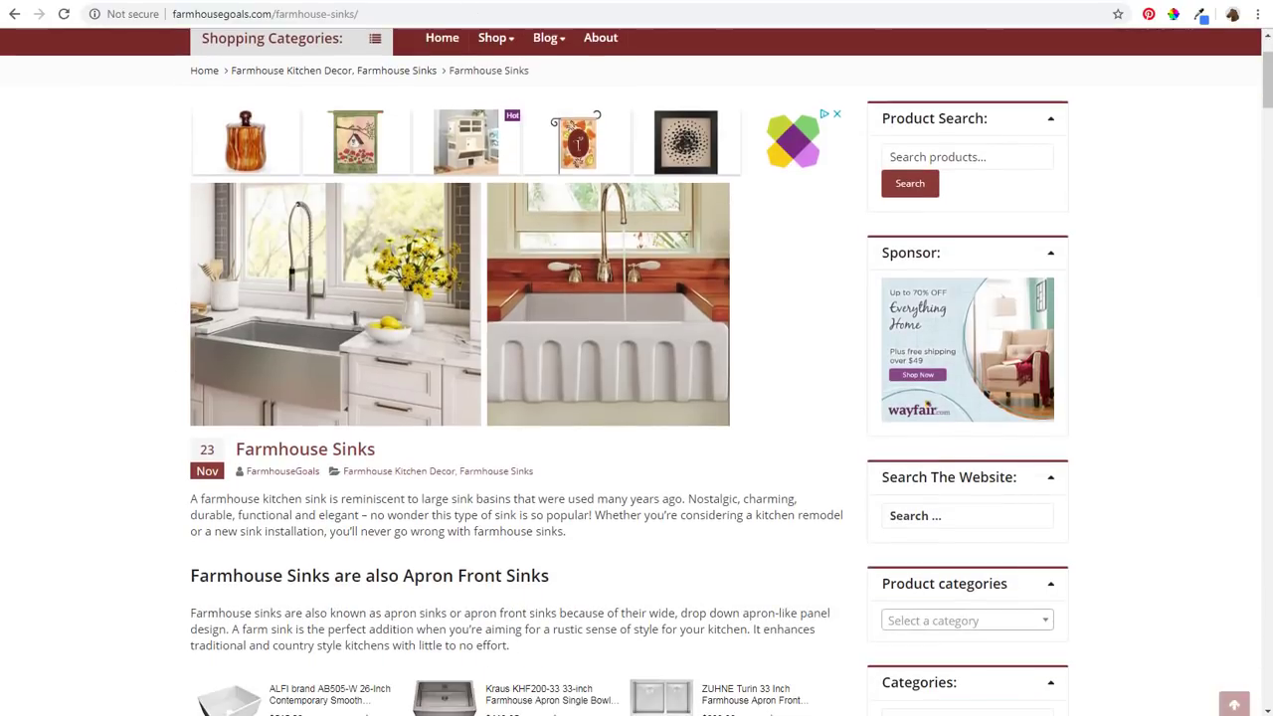
scroll(97, 303, up, 1)
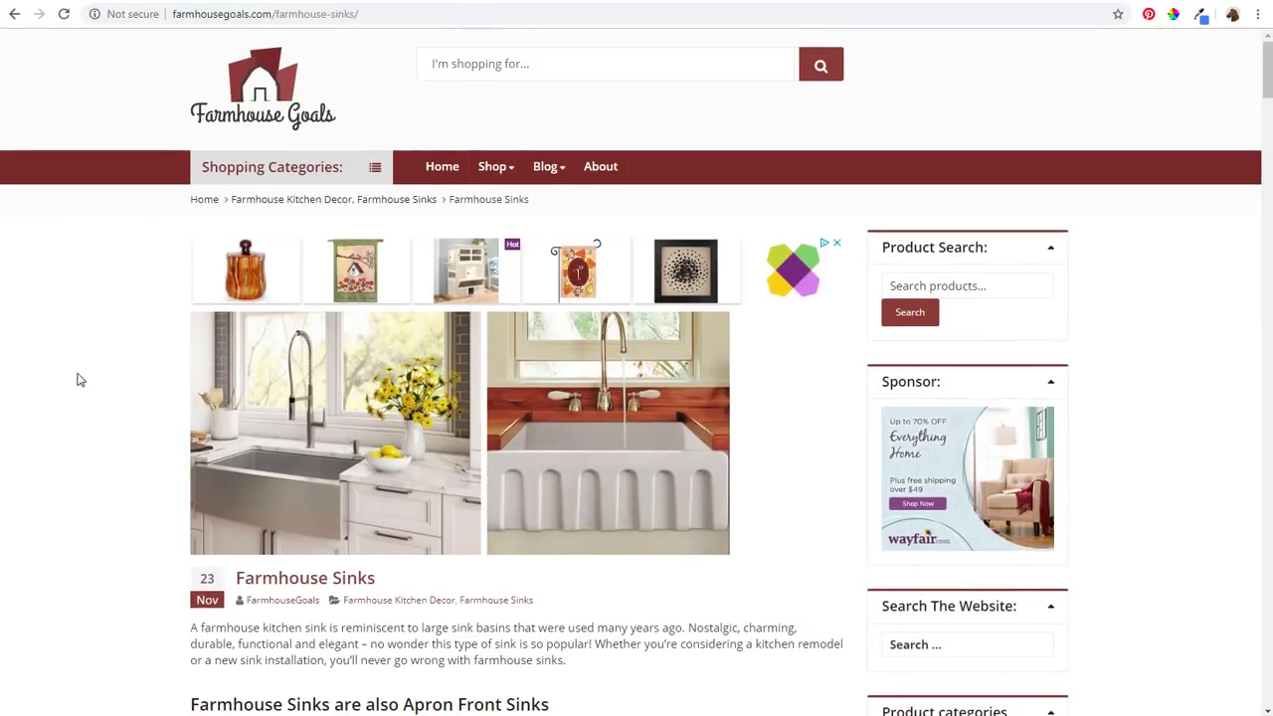
mouse_move(508, 167)
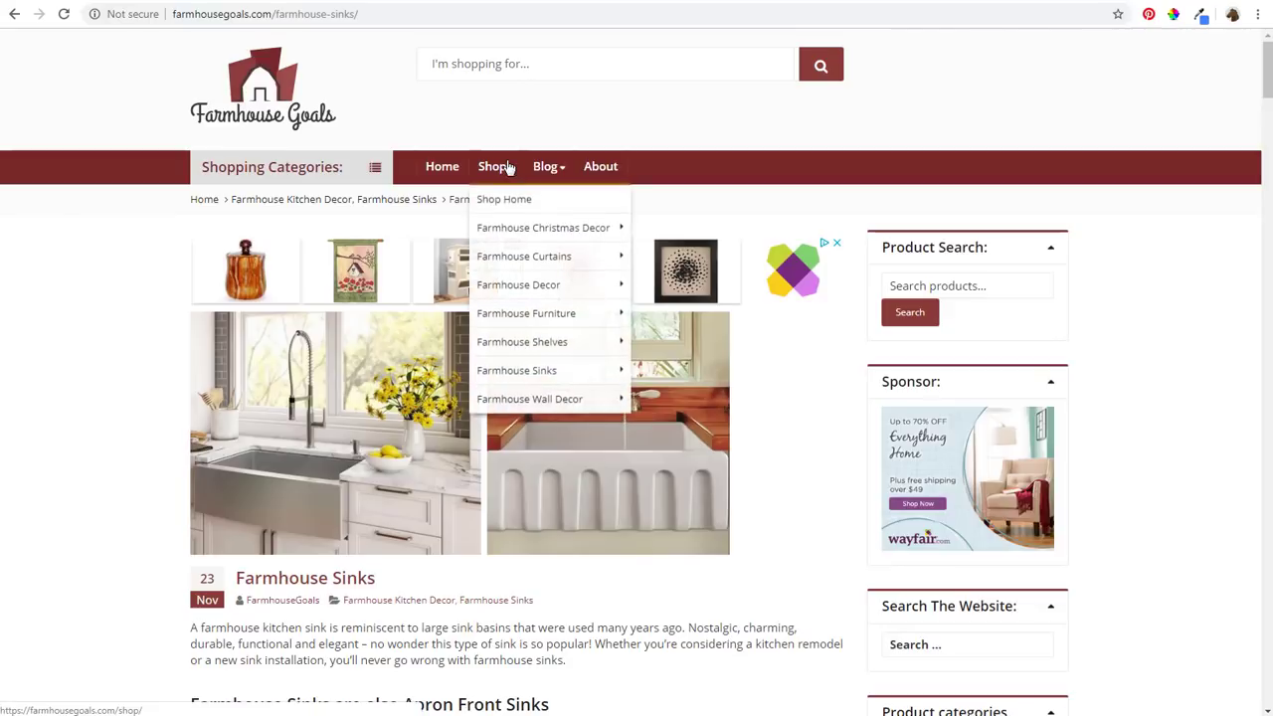
mouse_move(569, 375)
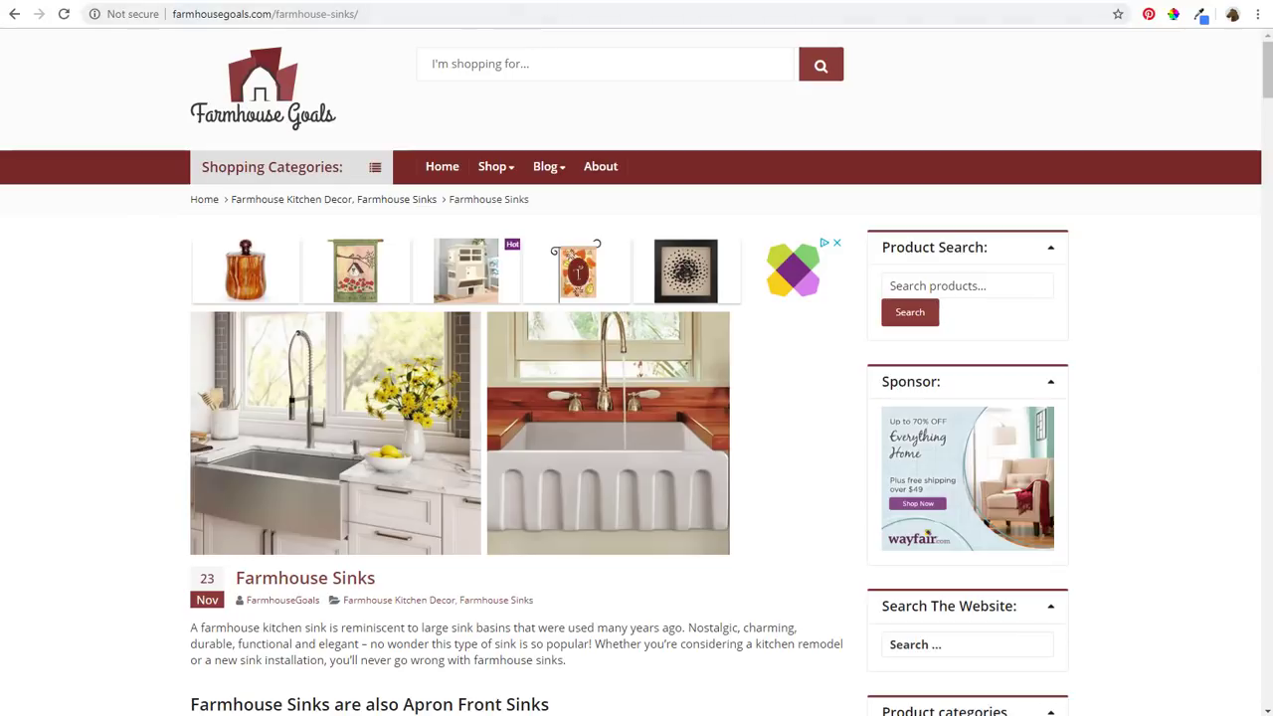
key(ctrl+shift+Tab)
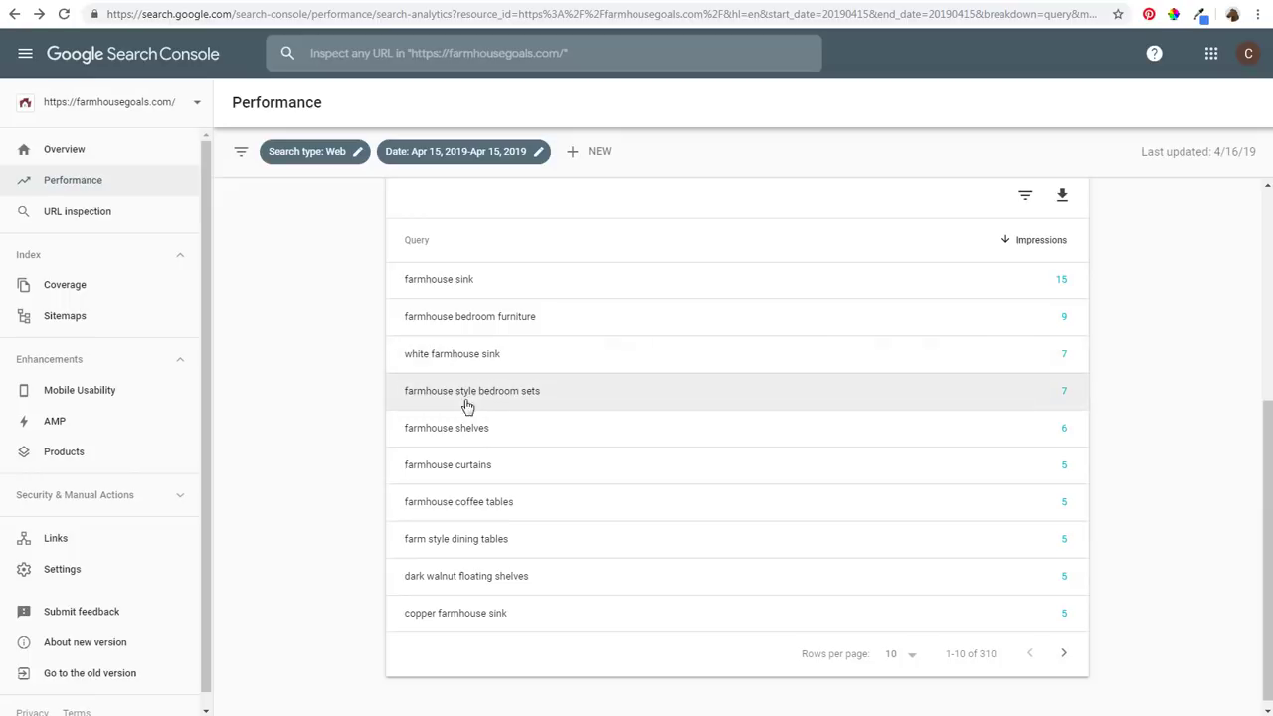
Step: Export the Search Console query and impressions report to a new Google Sheets file
click(1061, 201)
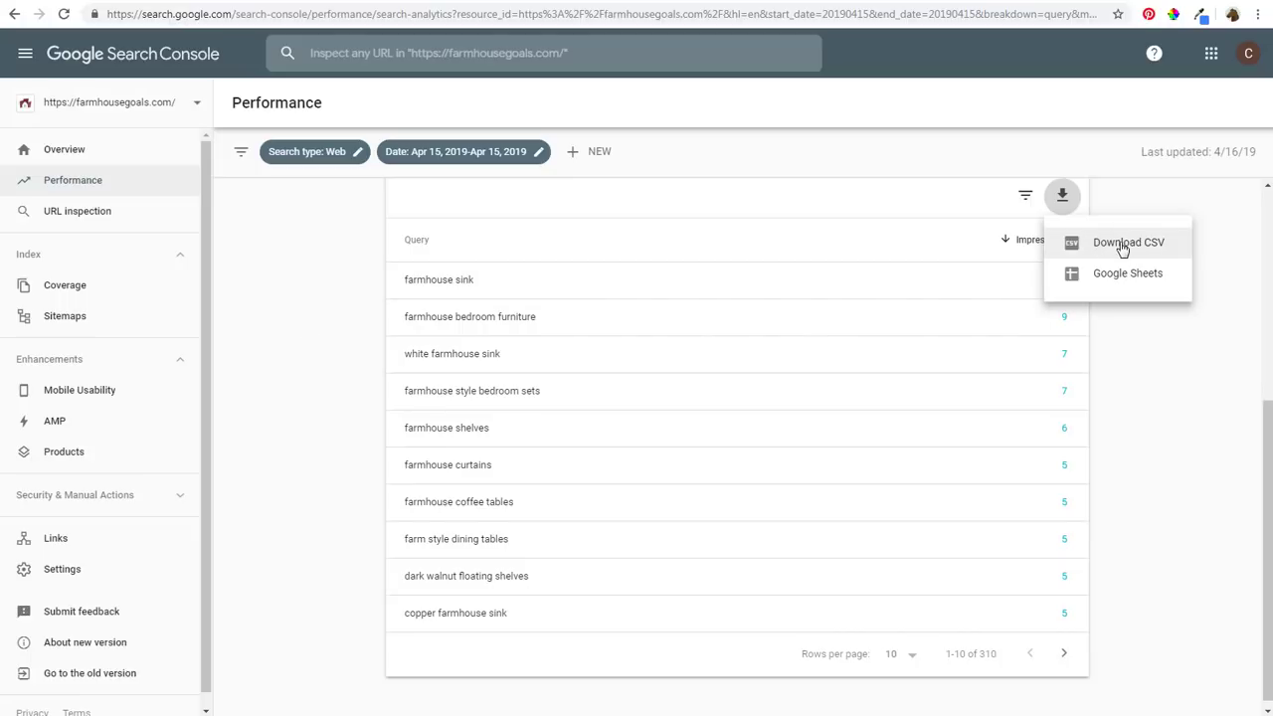
click(1179, 387)
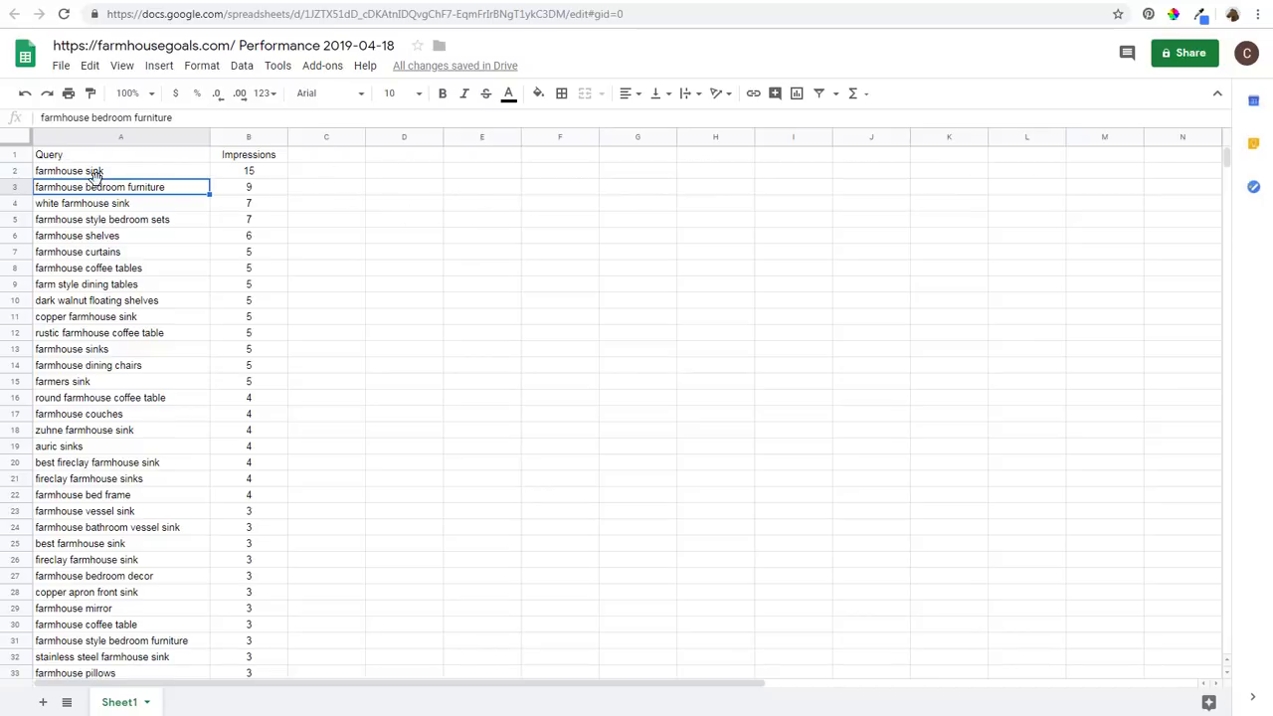
click(12, 172)
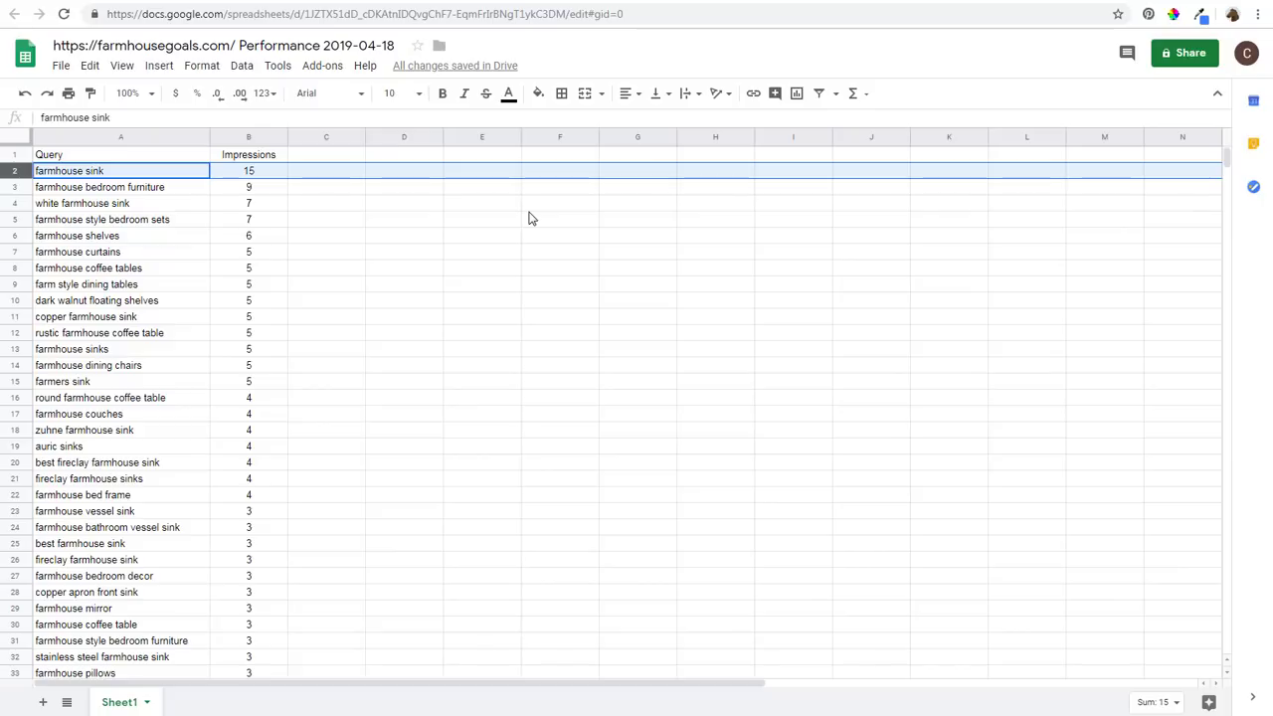
click(67, 176)
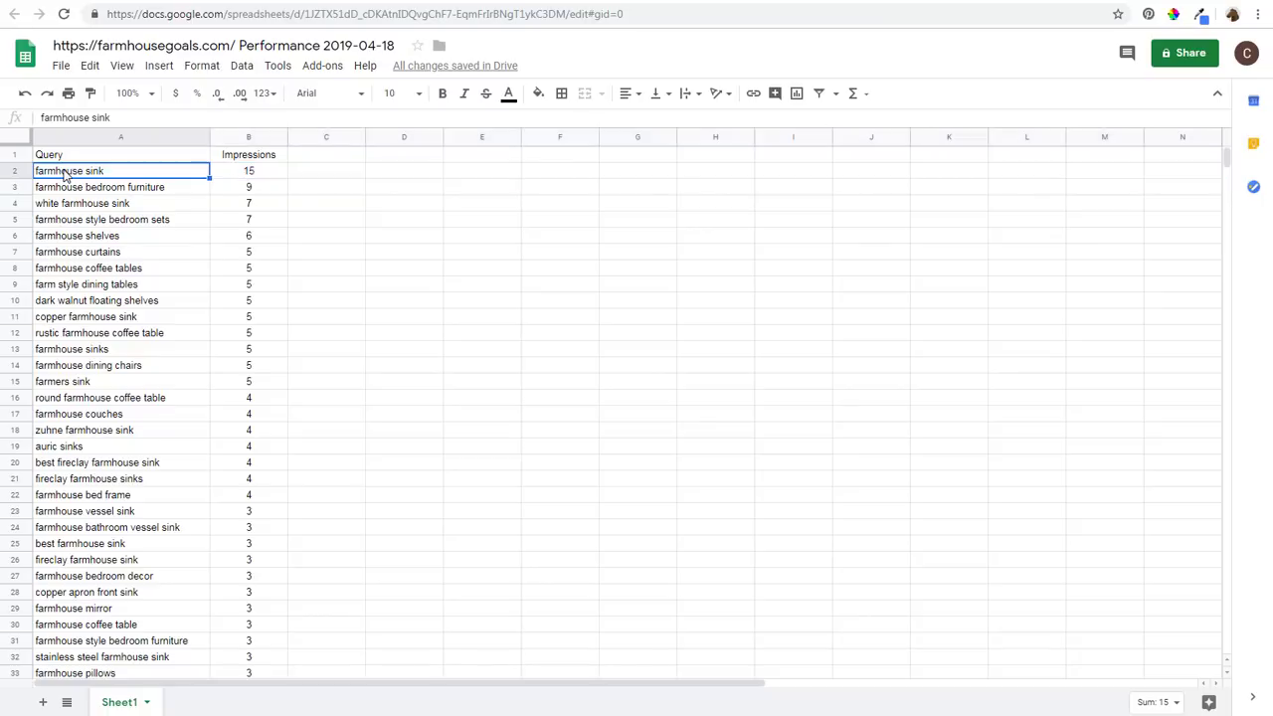
click(66, 189)
key(ctrl+Tab)
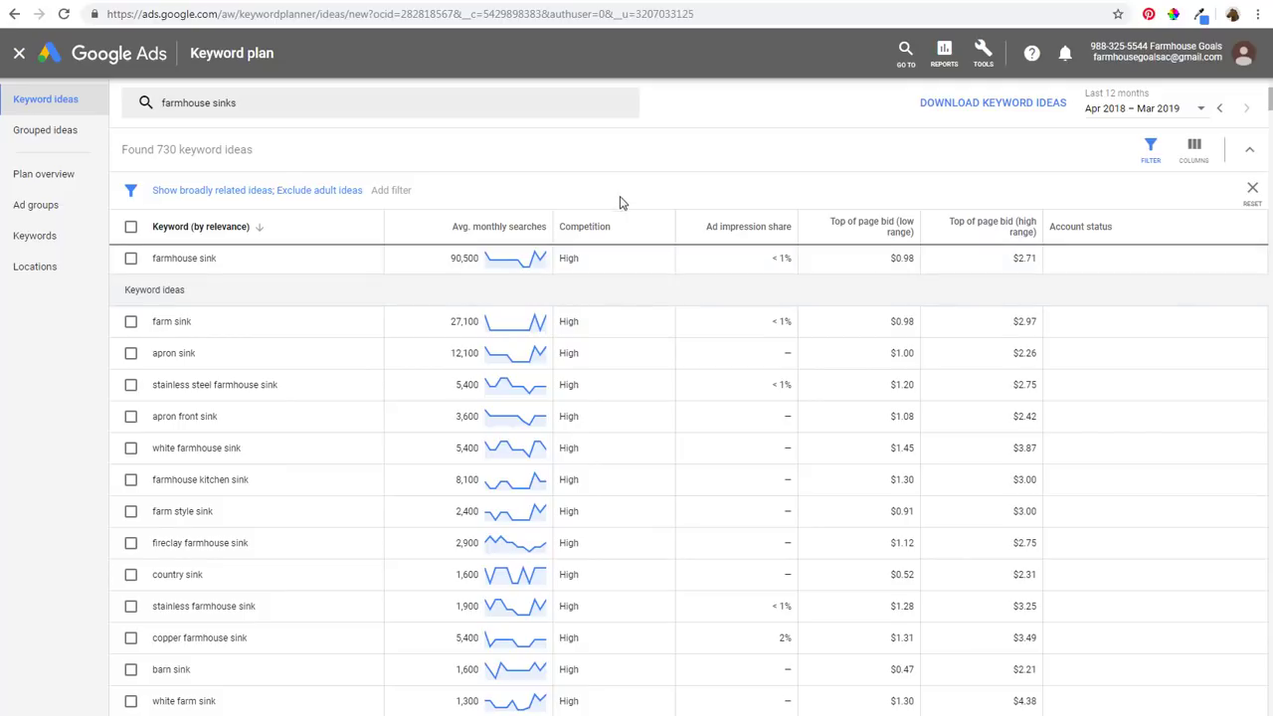
Step: Enter volumes 5000 for farmhouse shelves and 2000 for farmhouse curtains in column C, then select row 6
click(736, 3)
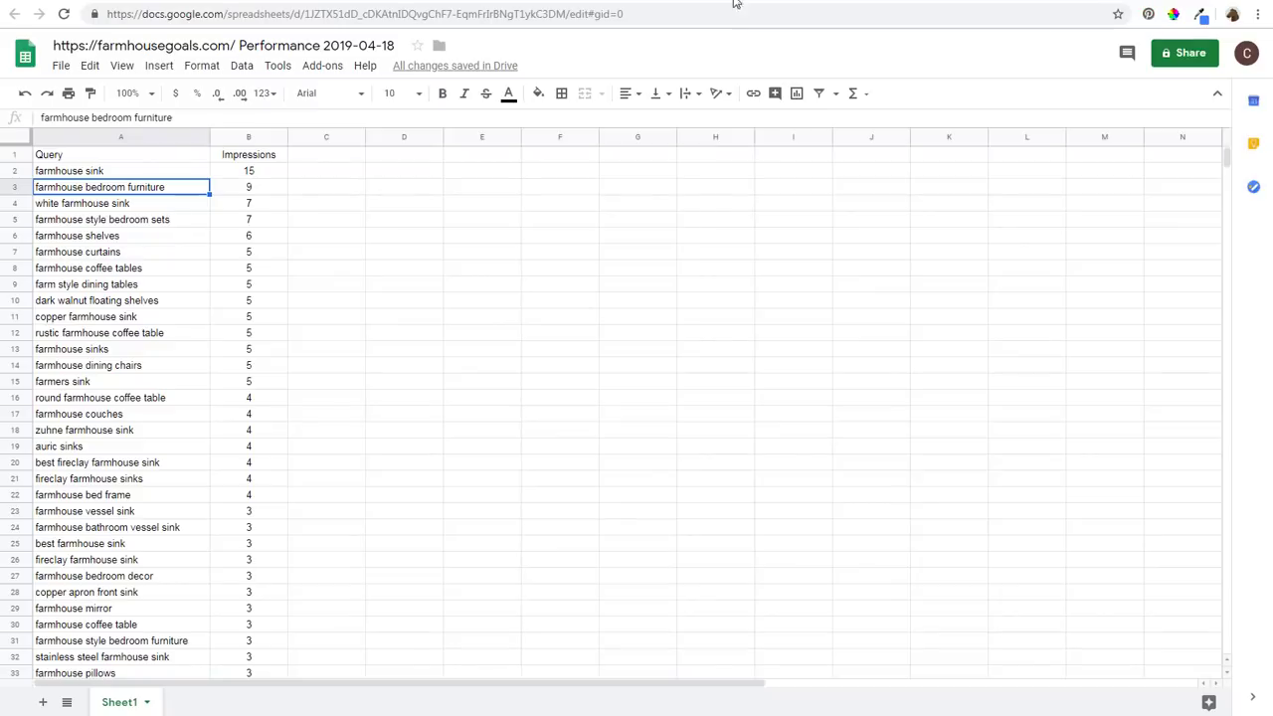
click(100, 237)
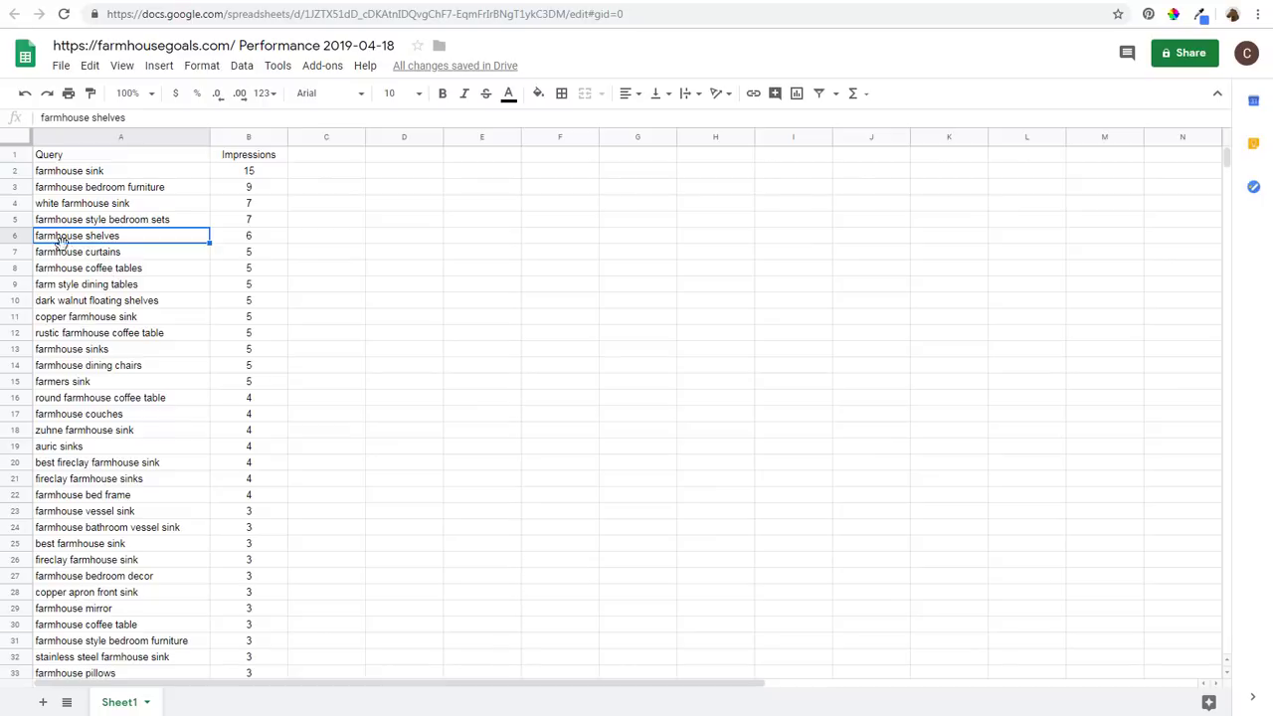
click(329, 244)
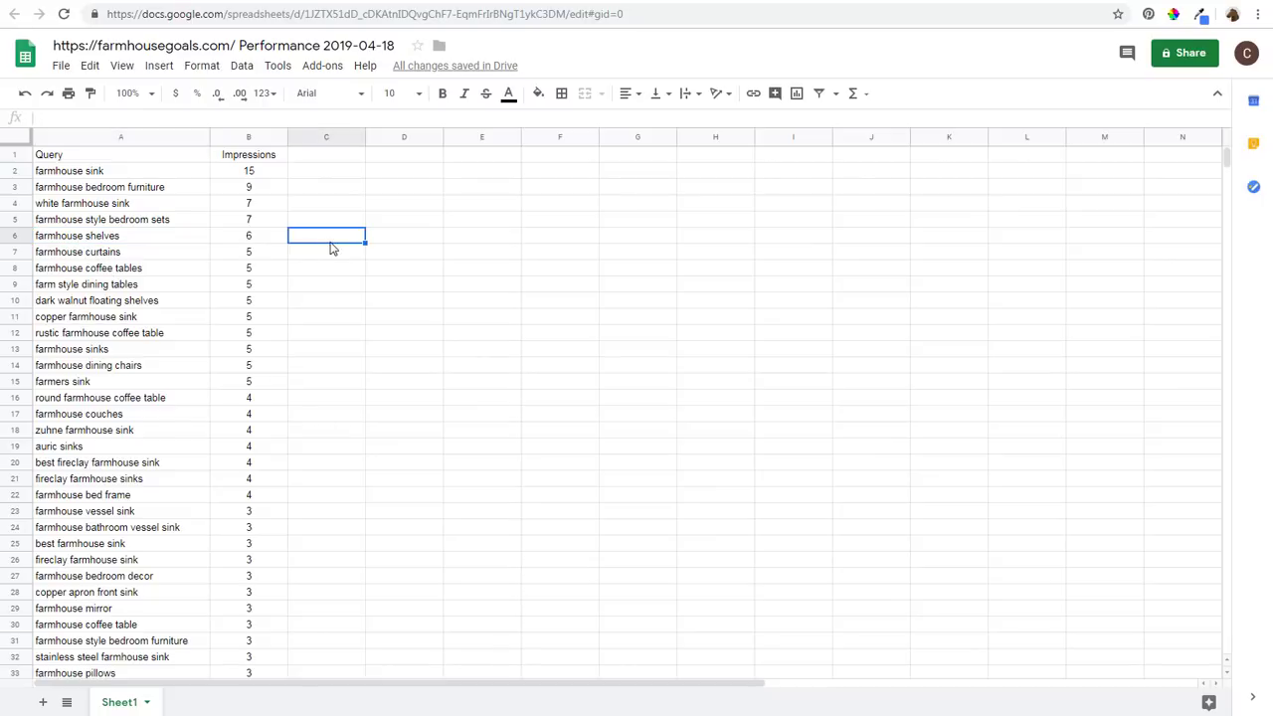
text(5000)
key(Return)
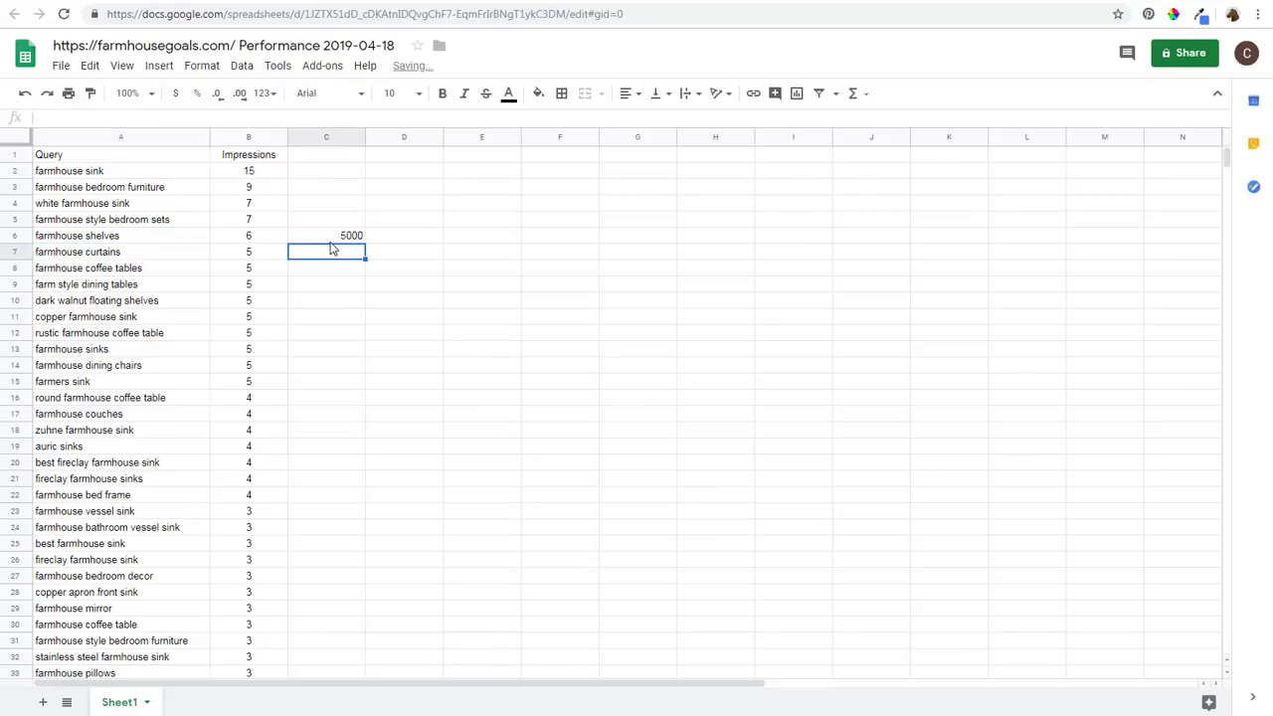
text(2000)
key(Return)
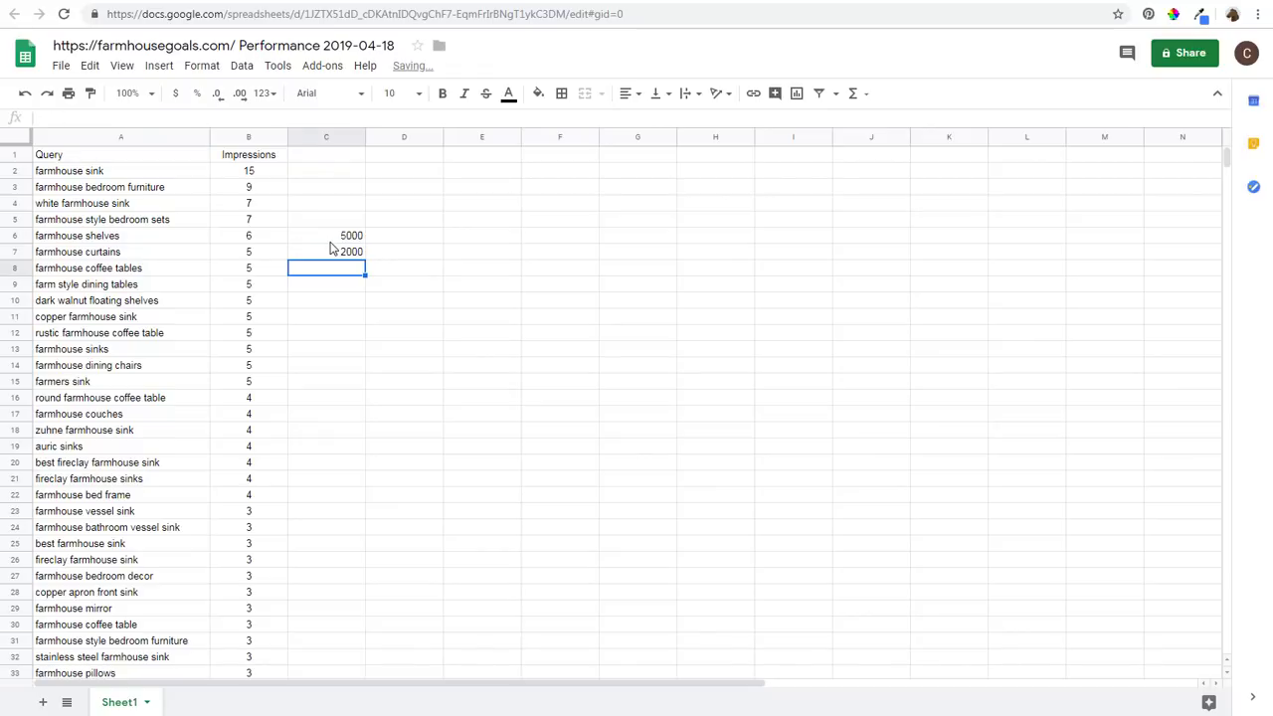
click(15, 237)
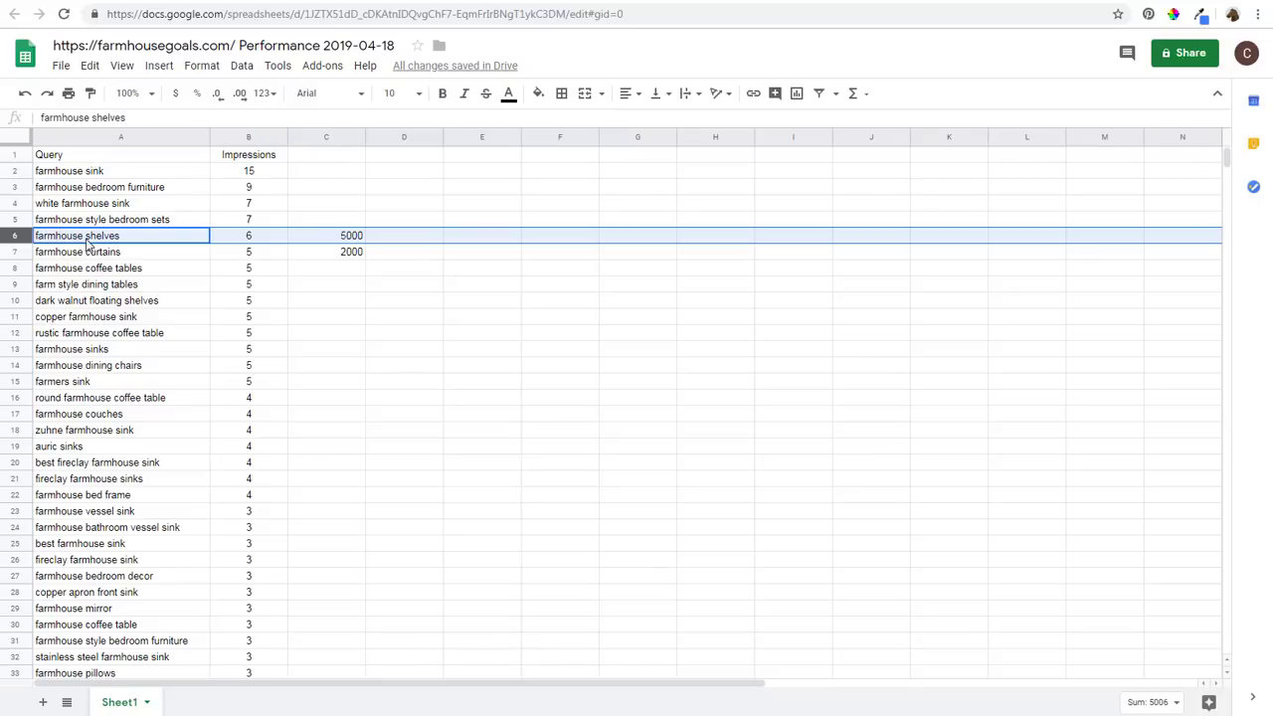
click(390, 2)
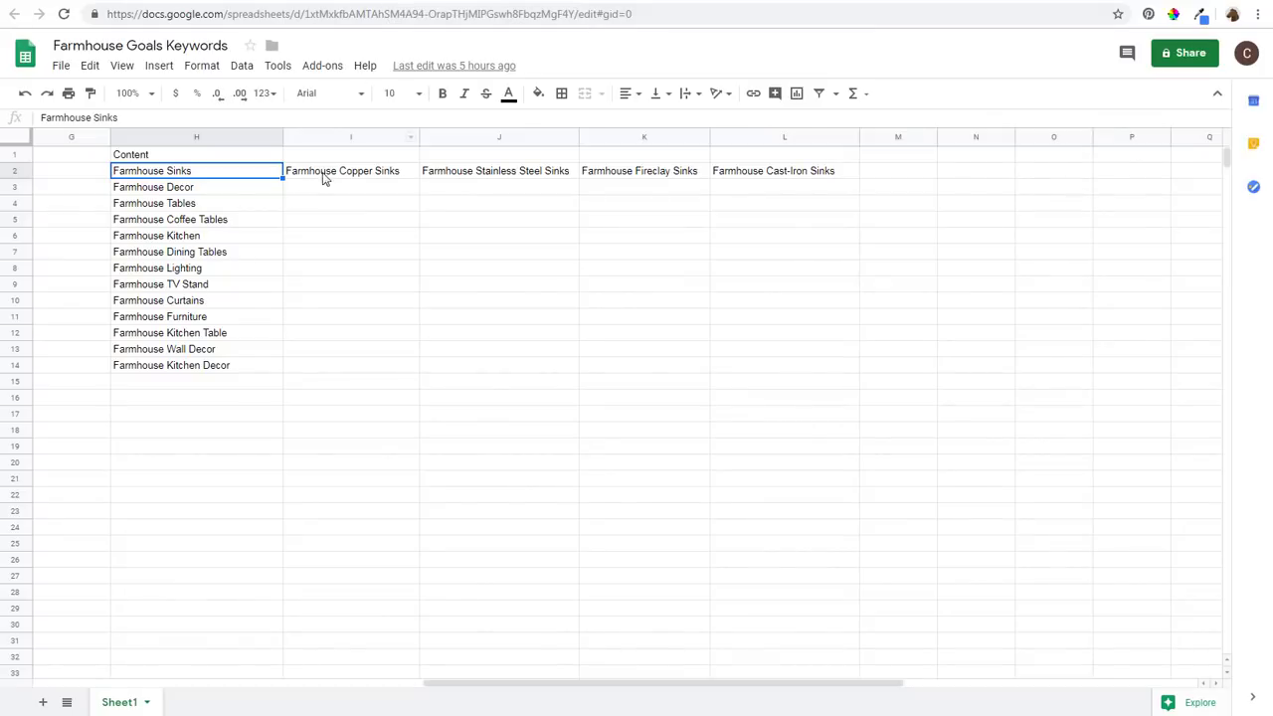
click(343, 173)
click(478, 173)
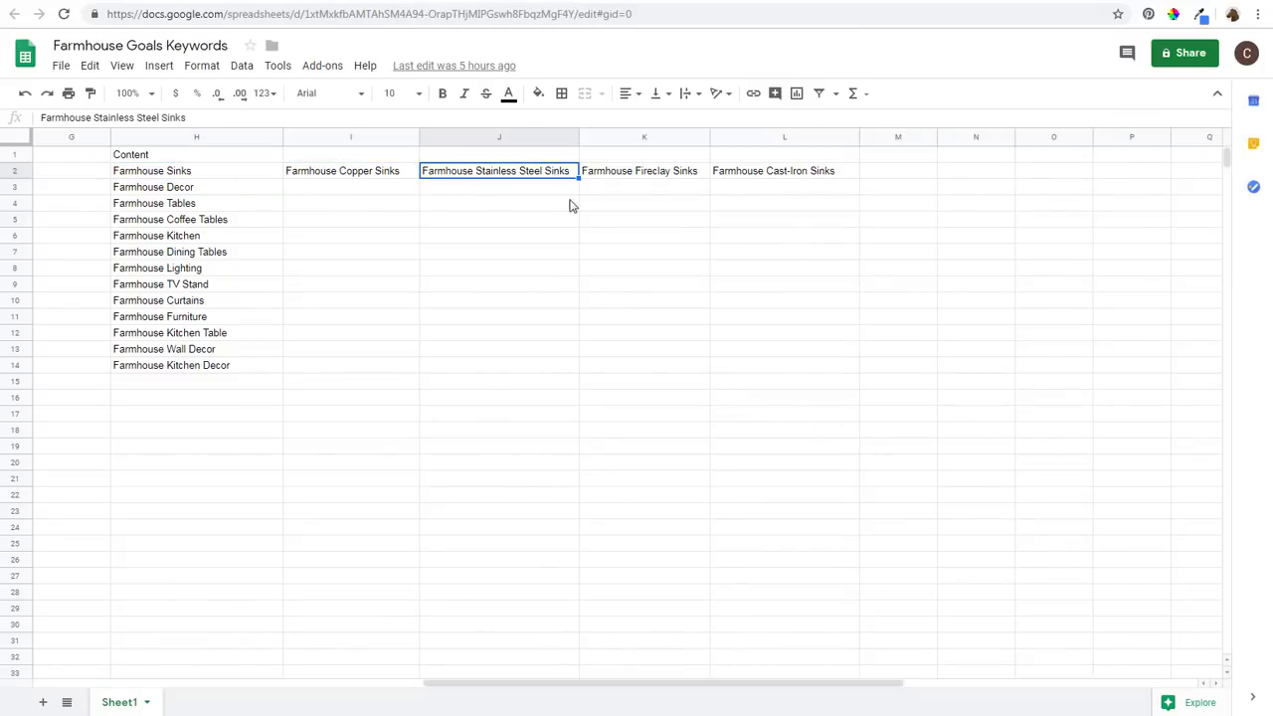
click(637, 175)
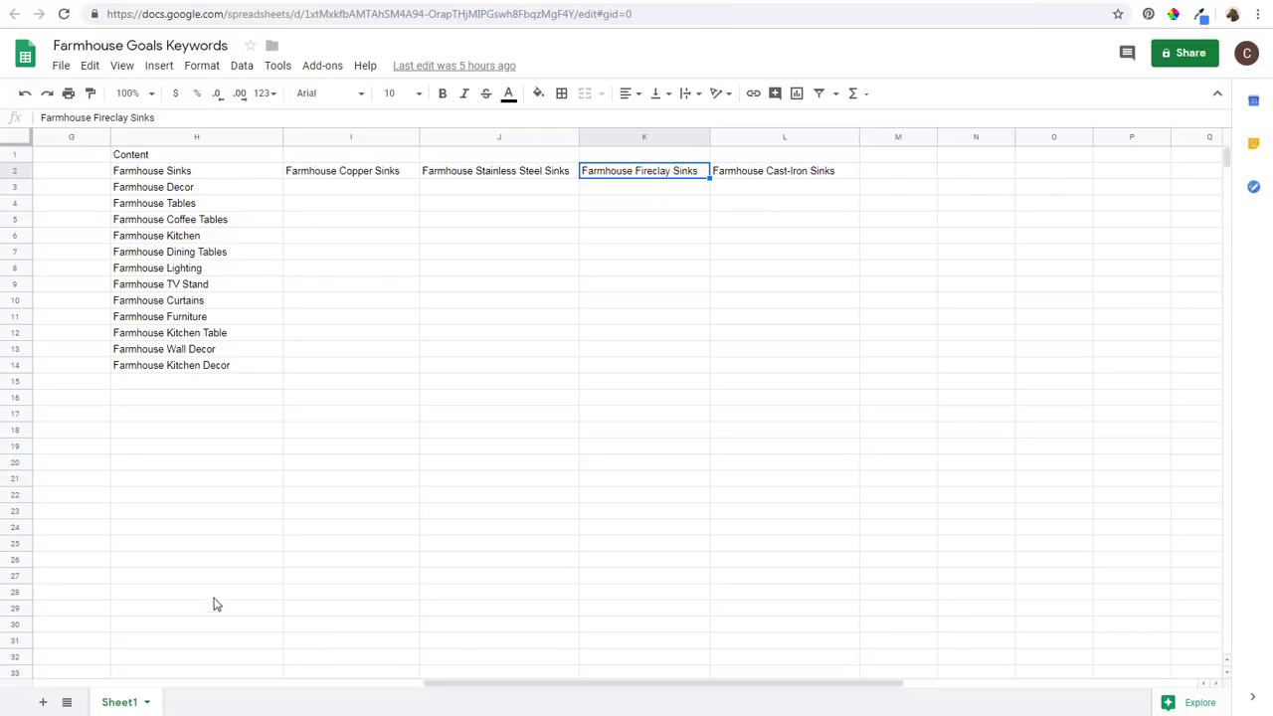
drag(497, 685, 237, 684)
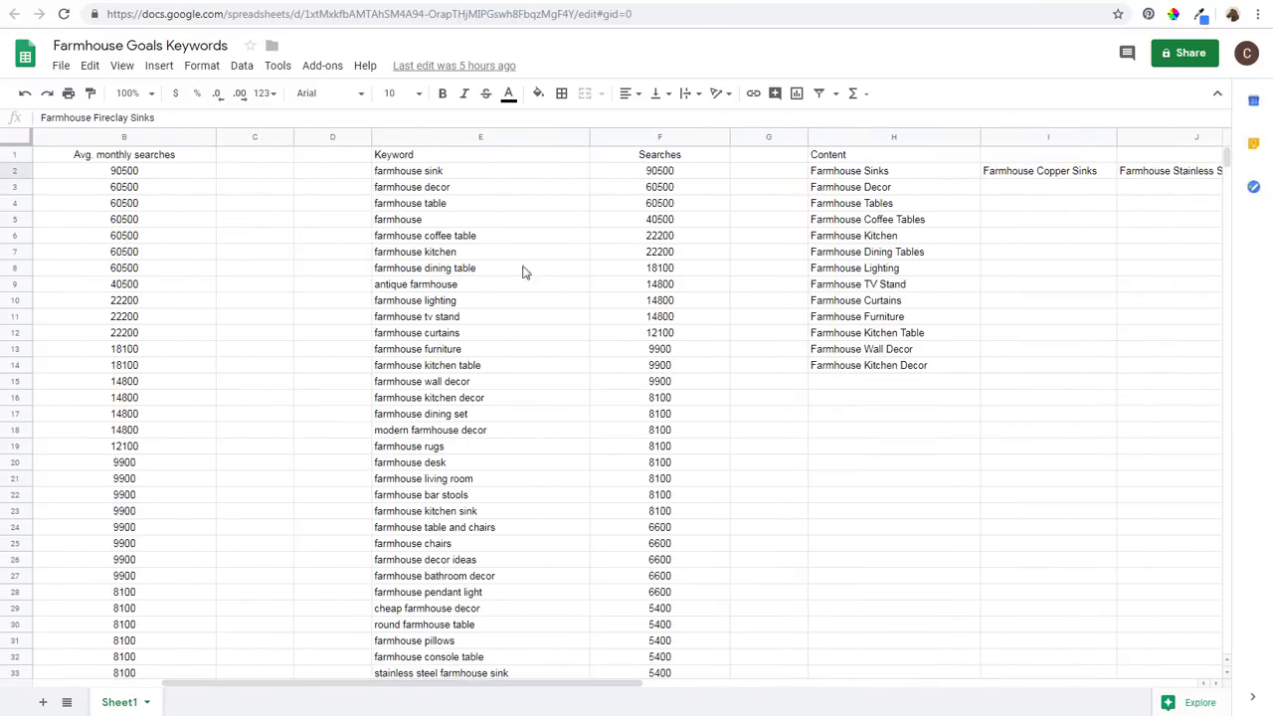
click(617, 2)
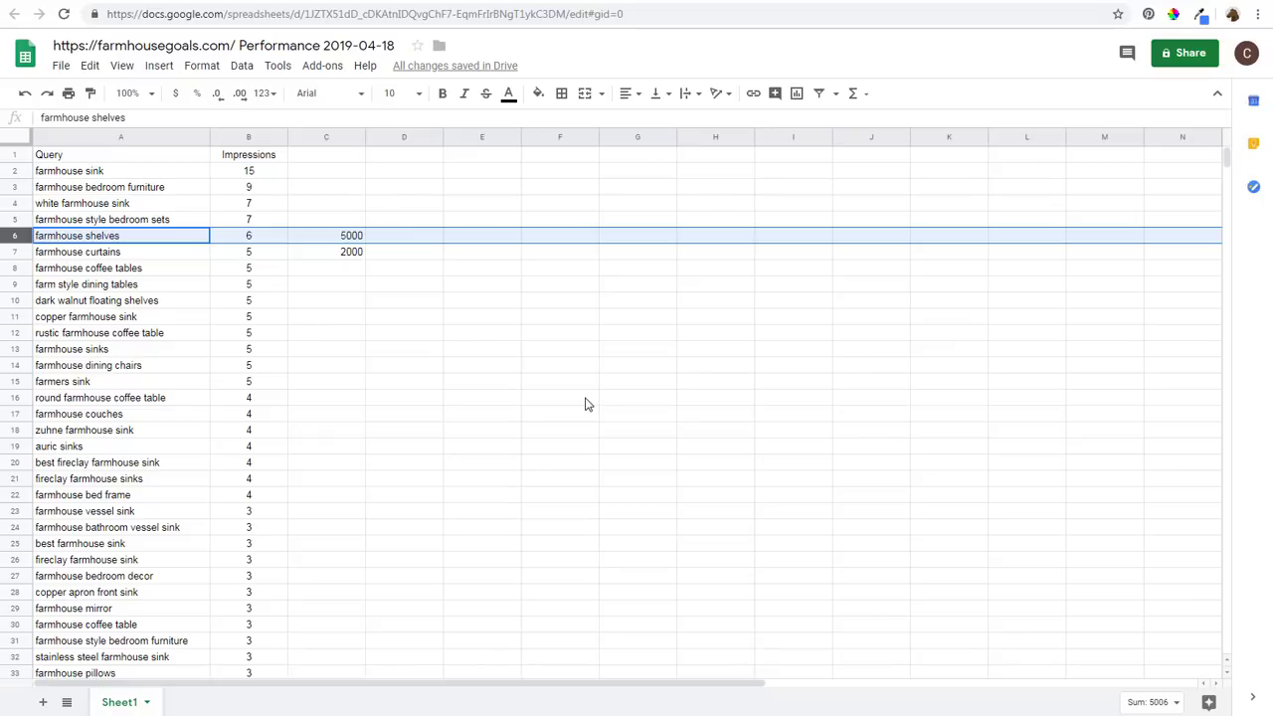
Step: Switch from the exported query sheet to the Search Console performance report
click(676, 4)
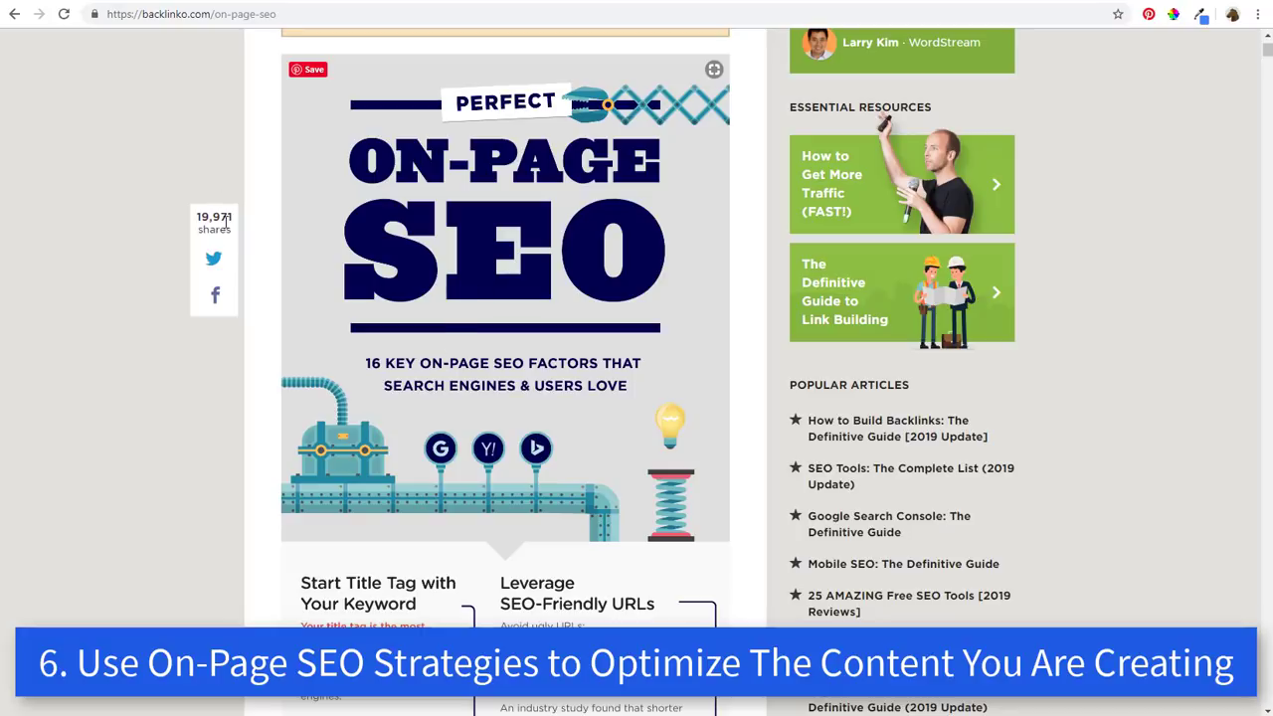
Step: Read through Backlinko's on-page SEO infographic on title tags, URLs and H1 headings
click(170, 17)
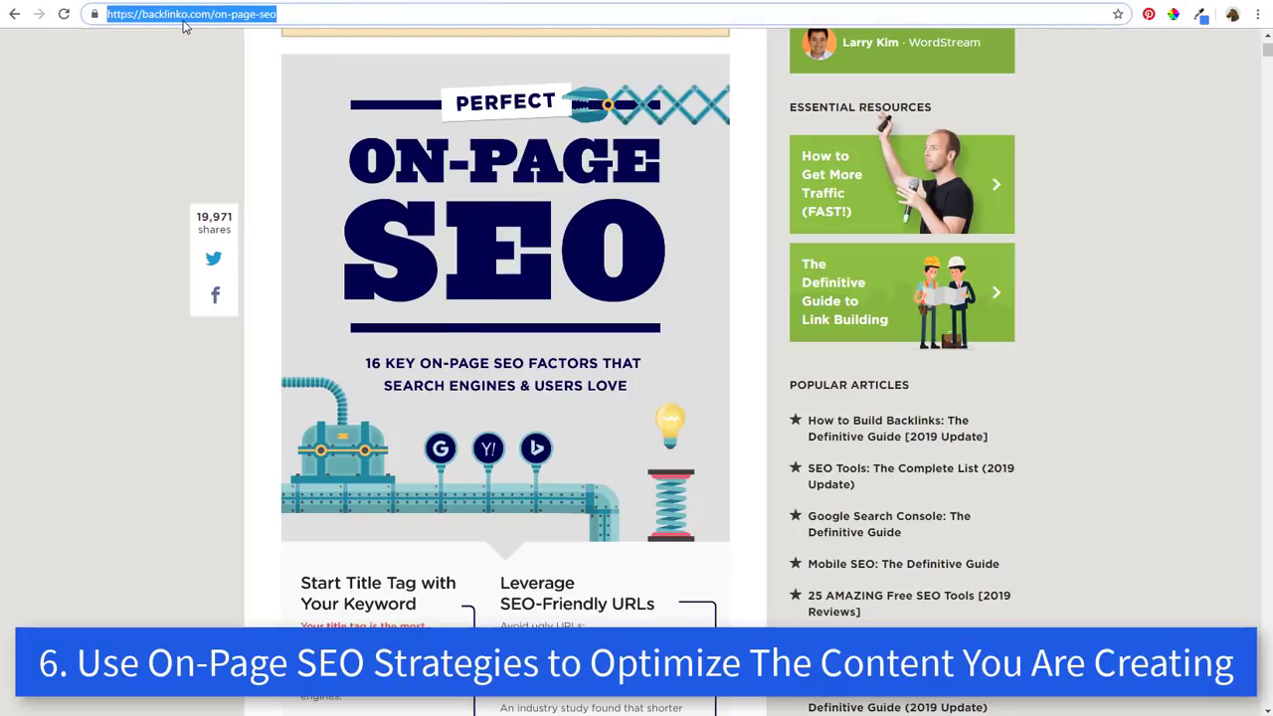
click(187, 90)
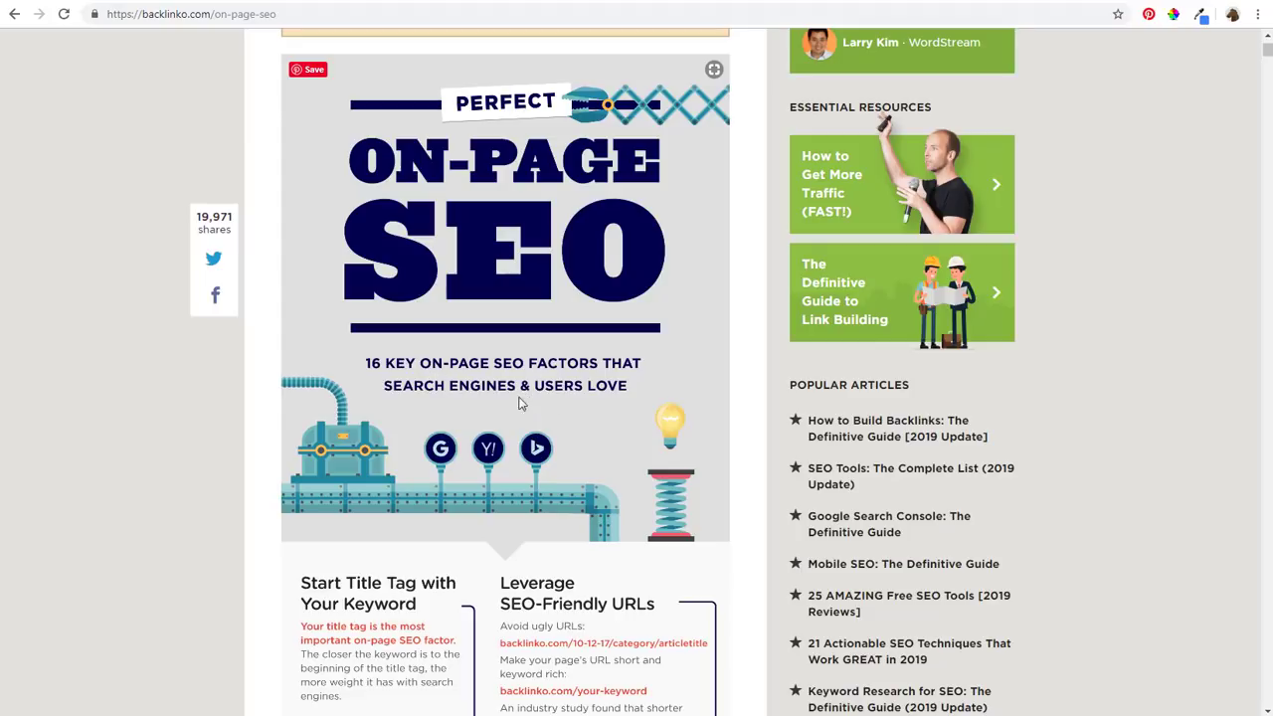
scroll(229, 416, down, 4)
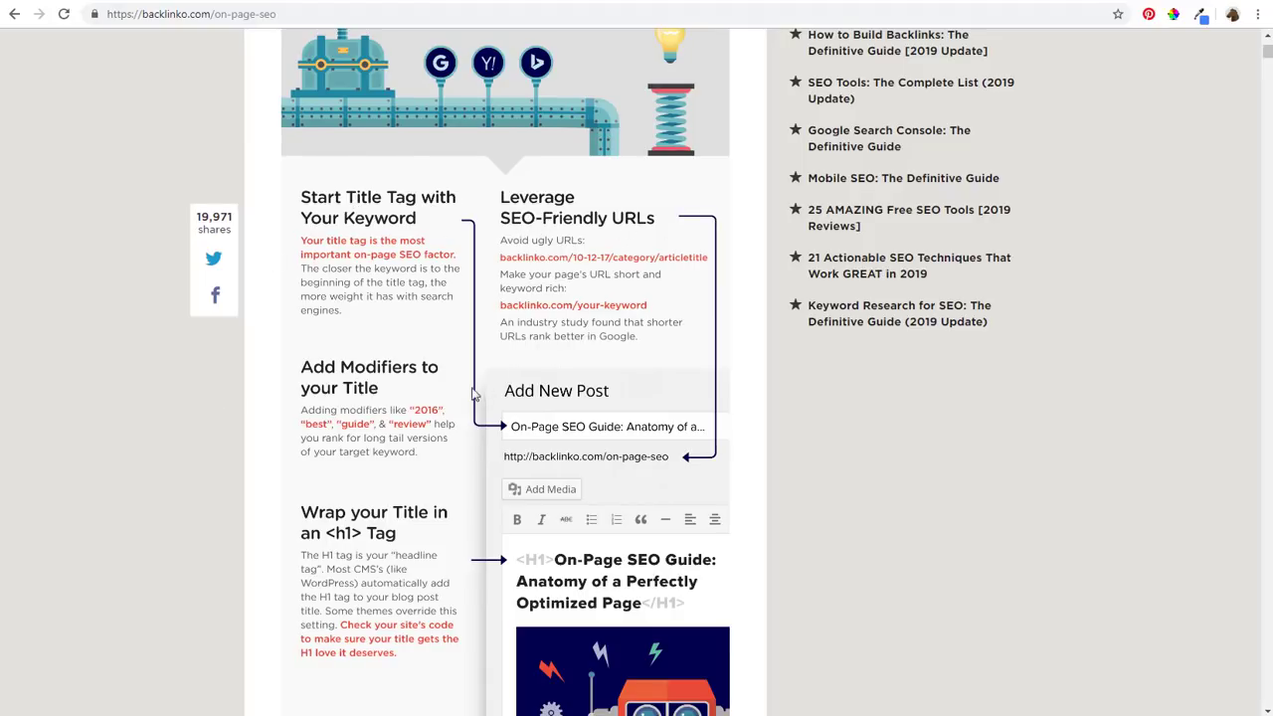
scroll(260, 420, down, 1)
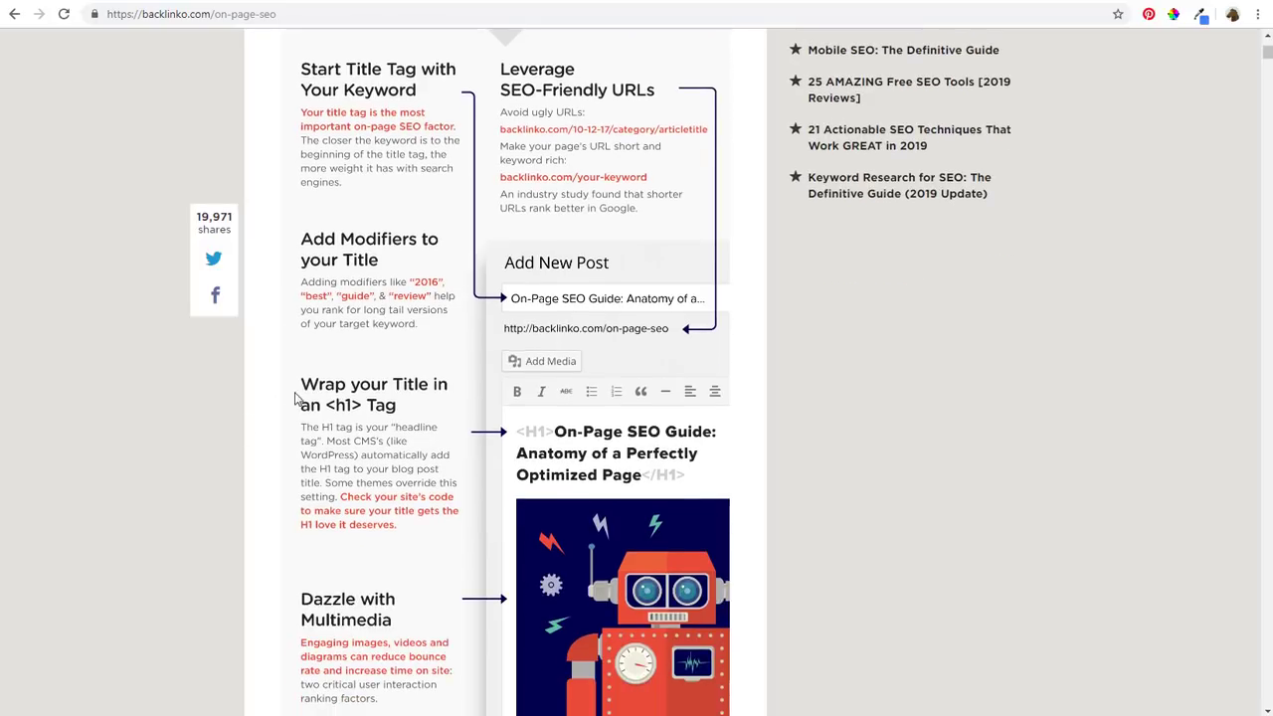
scroll(246, 410, down, 3)
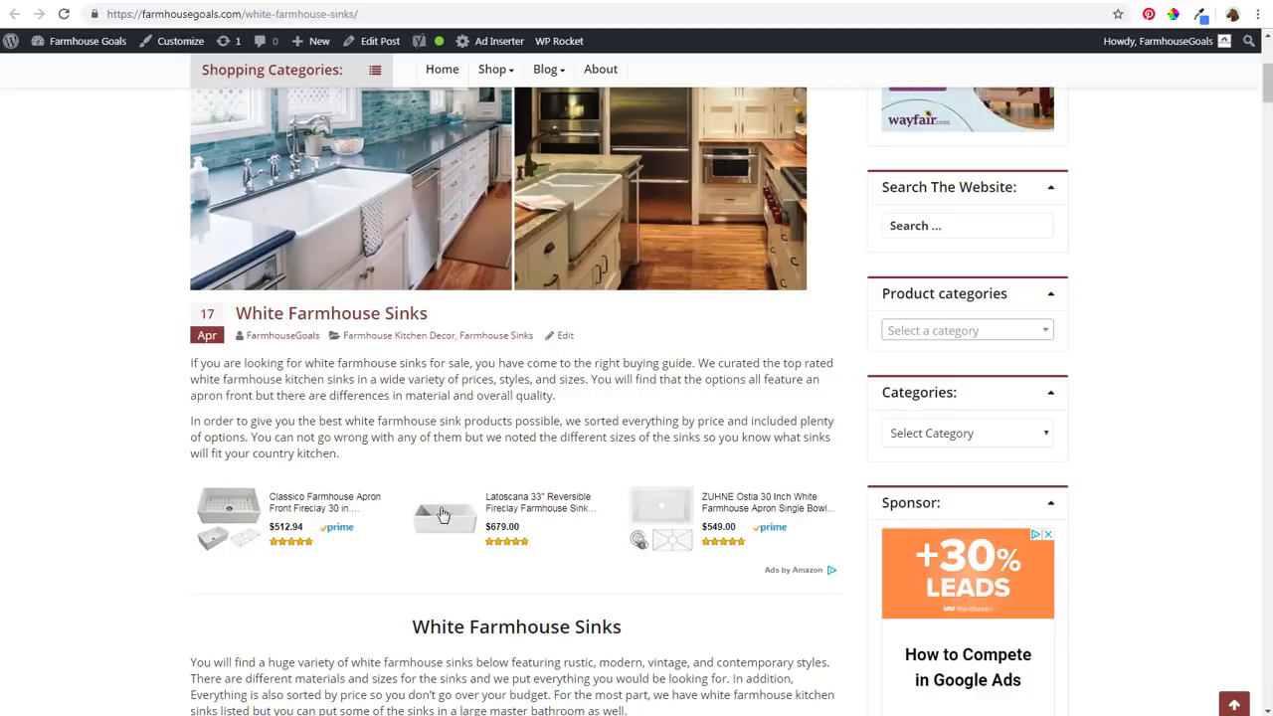
Step: Highlight 'white farmhouse sinks' in the post's H1 heading and opening paragraph
drag(414, 625, 603, 625)
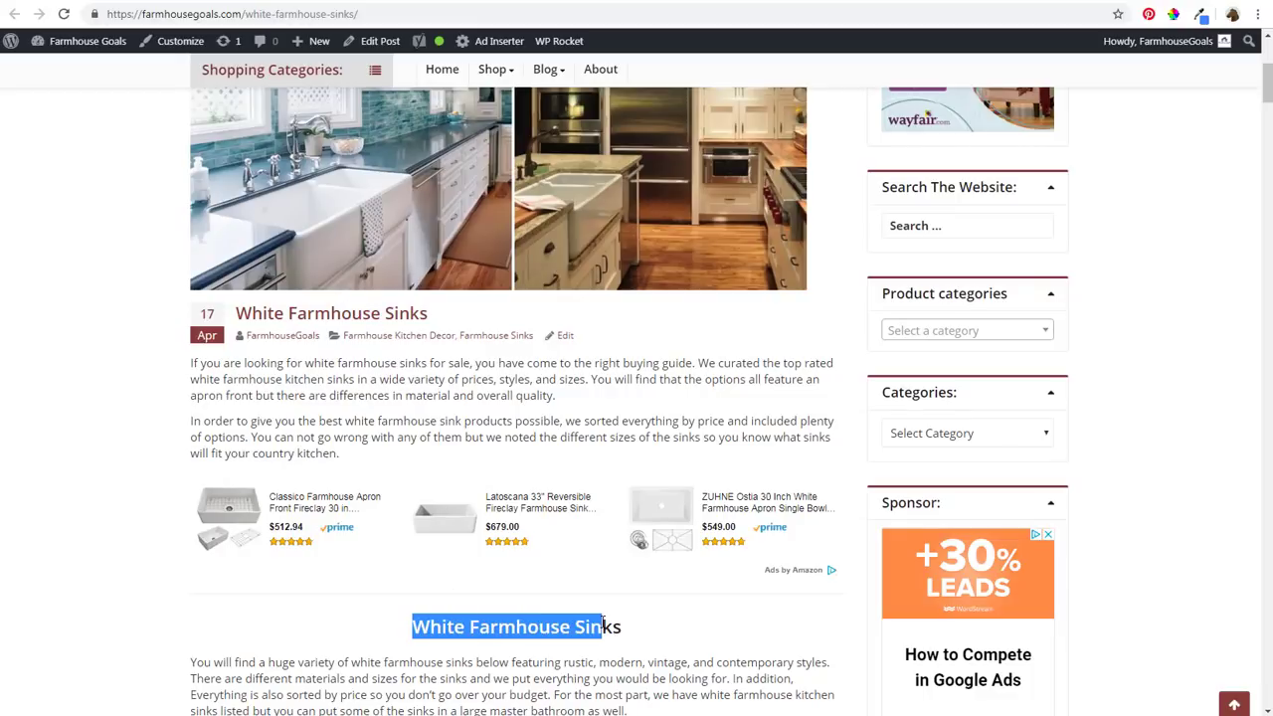
drag(304, 364, 426, 364)
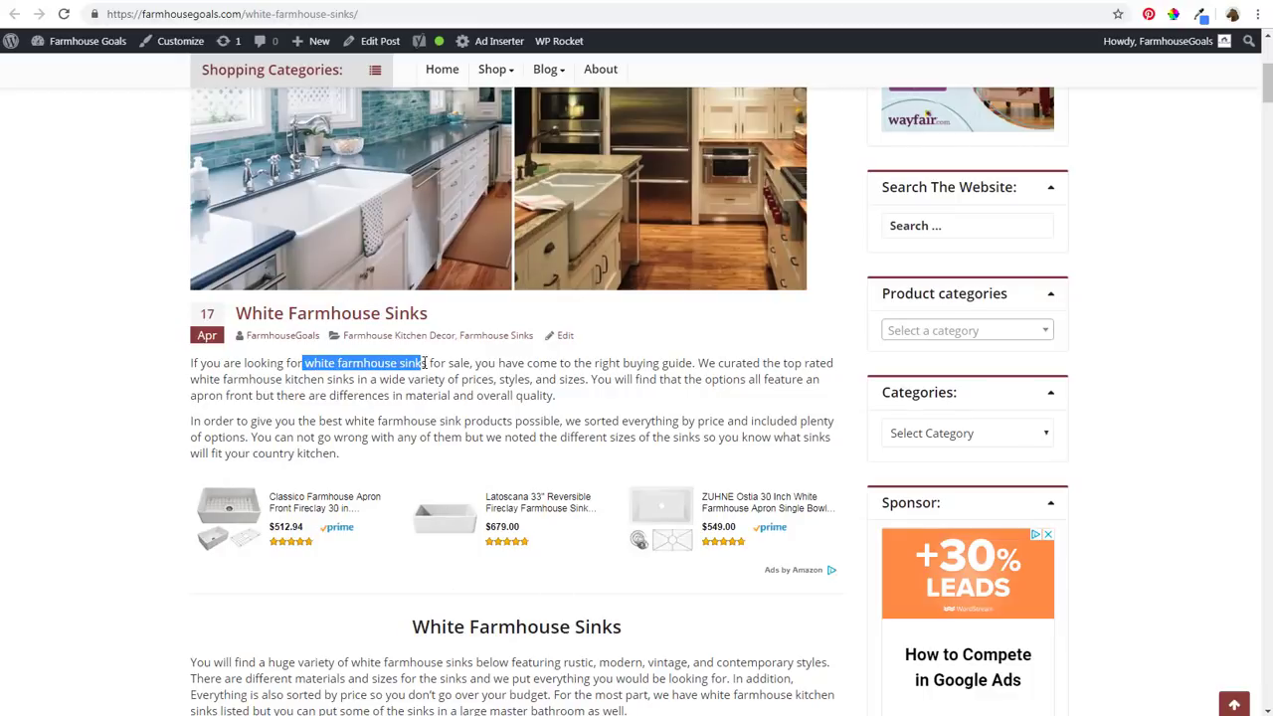
click(429, 364)
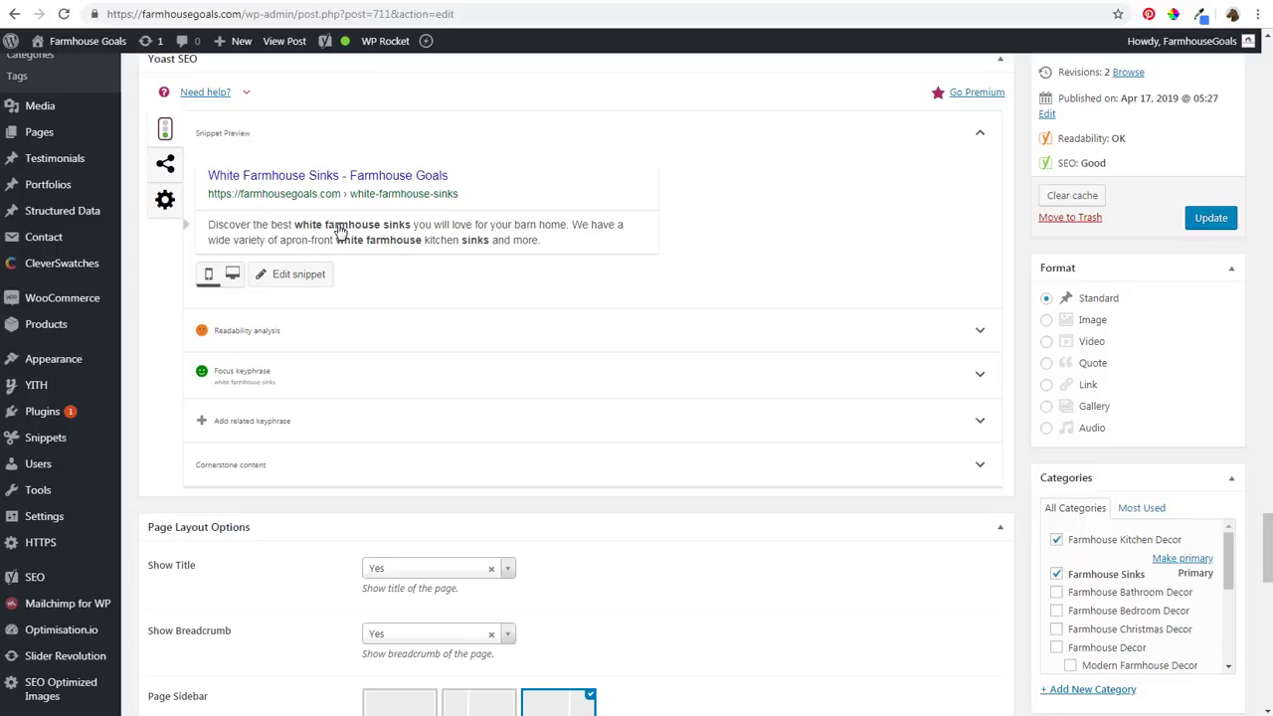
Step: Expand and collapse the Yoast focus keyphrase analysis, then switch back to Backlinko's guide
click(310, 383)
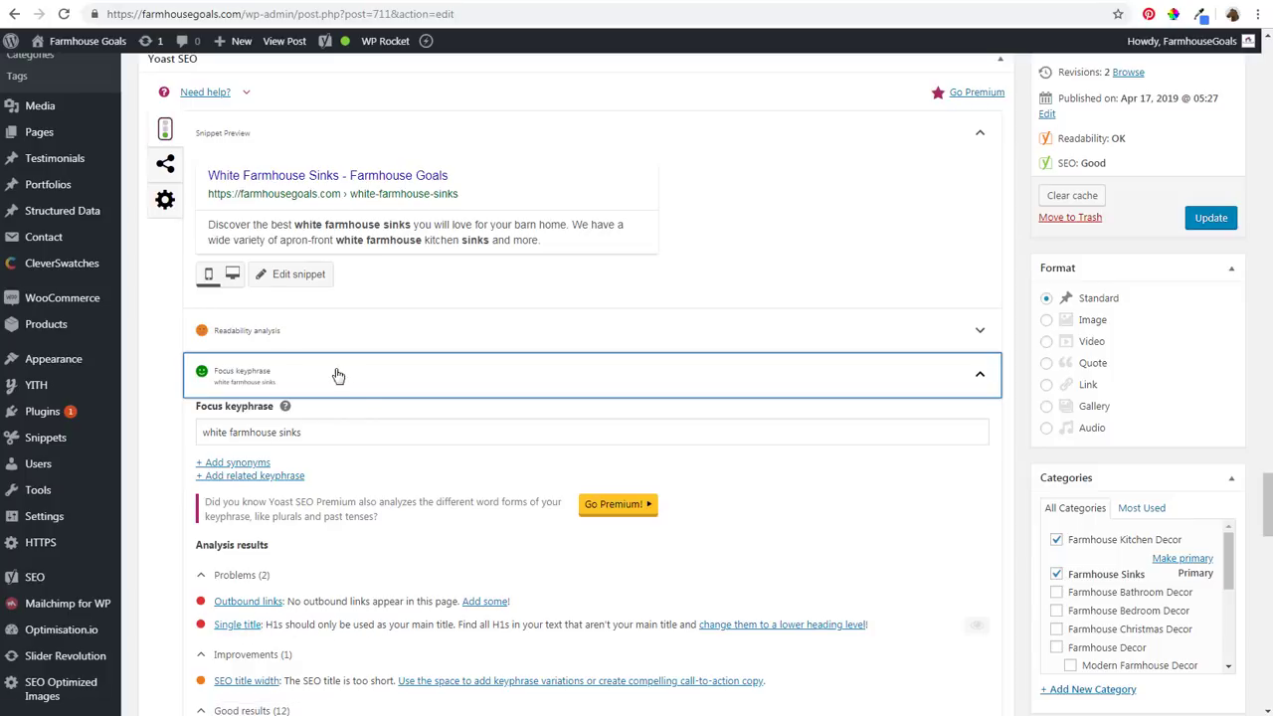
click(461, 392)
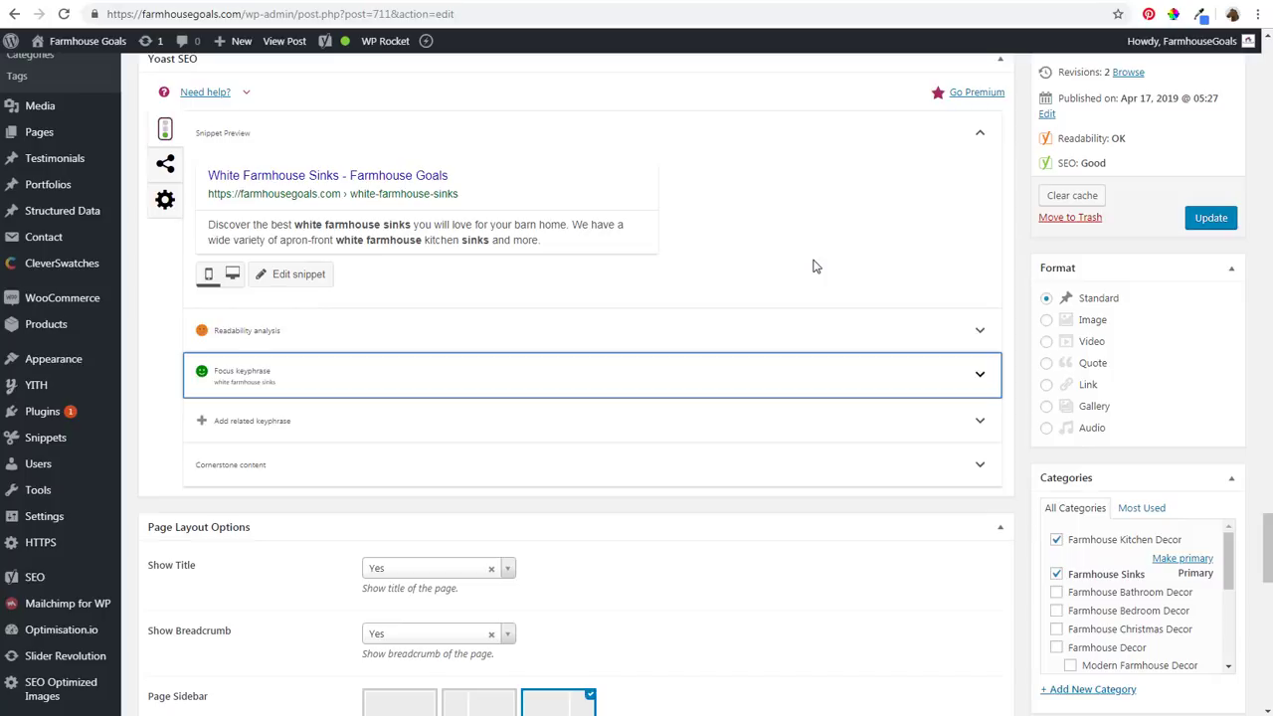
click(960, 3)
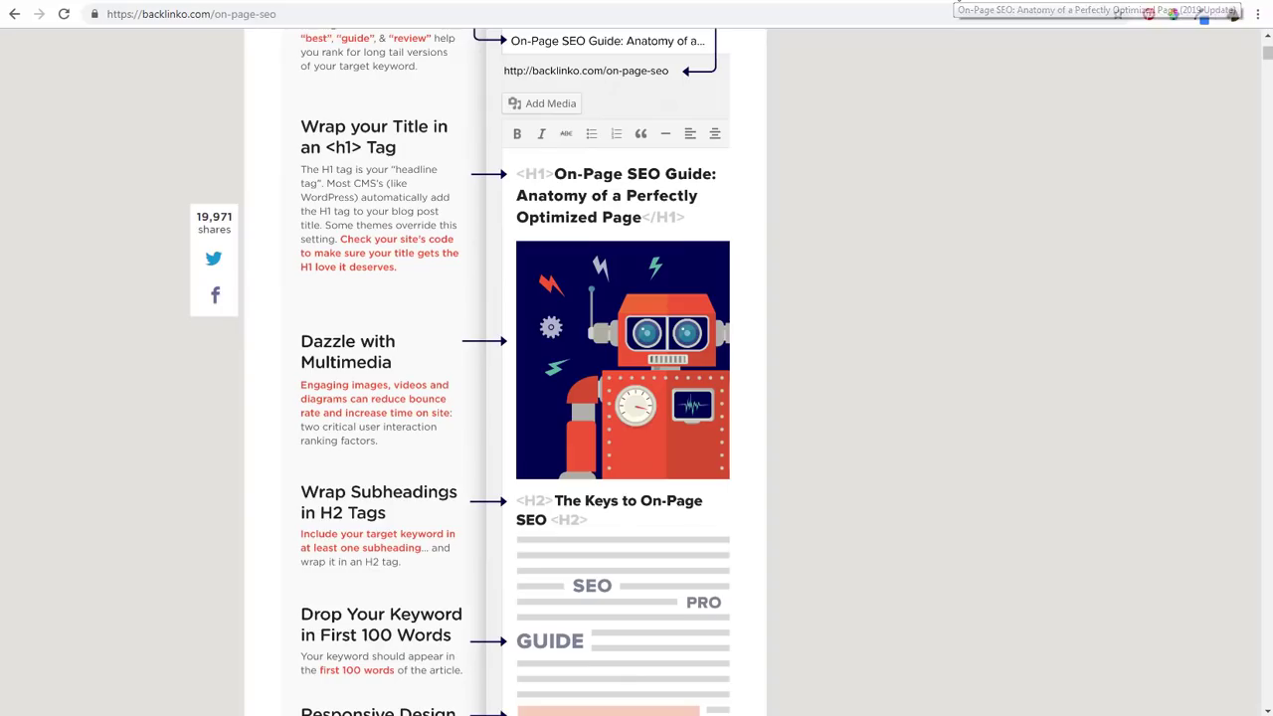
Step: Select the Backlinko page address before returning to the White Farmhouse Sinks editor
click(184, 18)
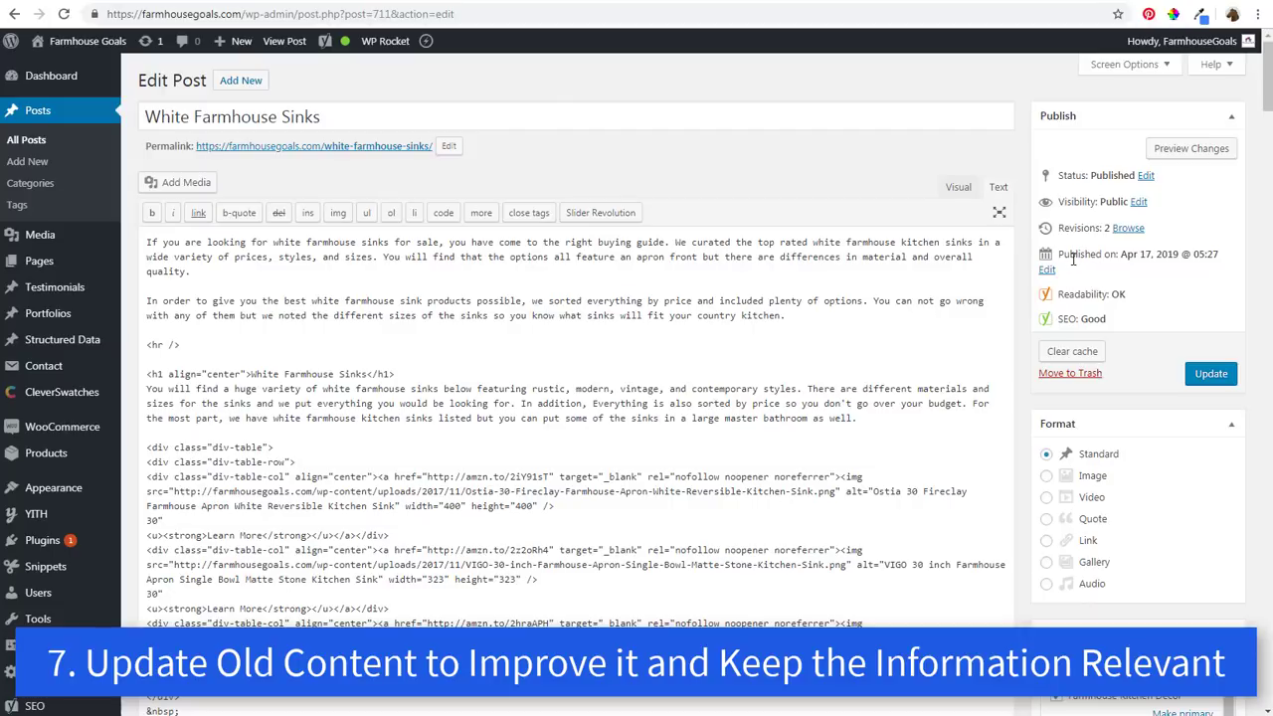
Step: Check the White Farmhouse Sinks publish date, closing the date editor unchanged, then view page 2 of posts
drag(1070, 257, 1120, 257)
click(1130, 256)
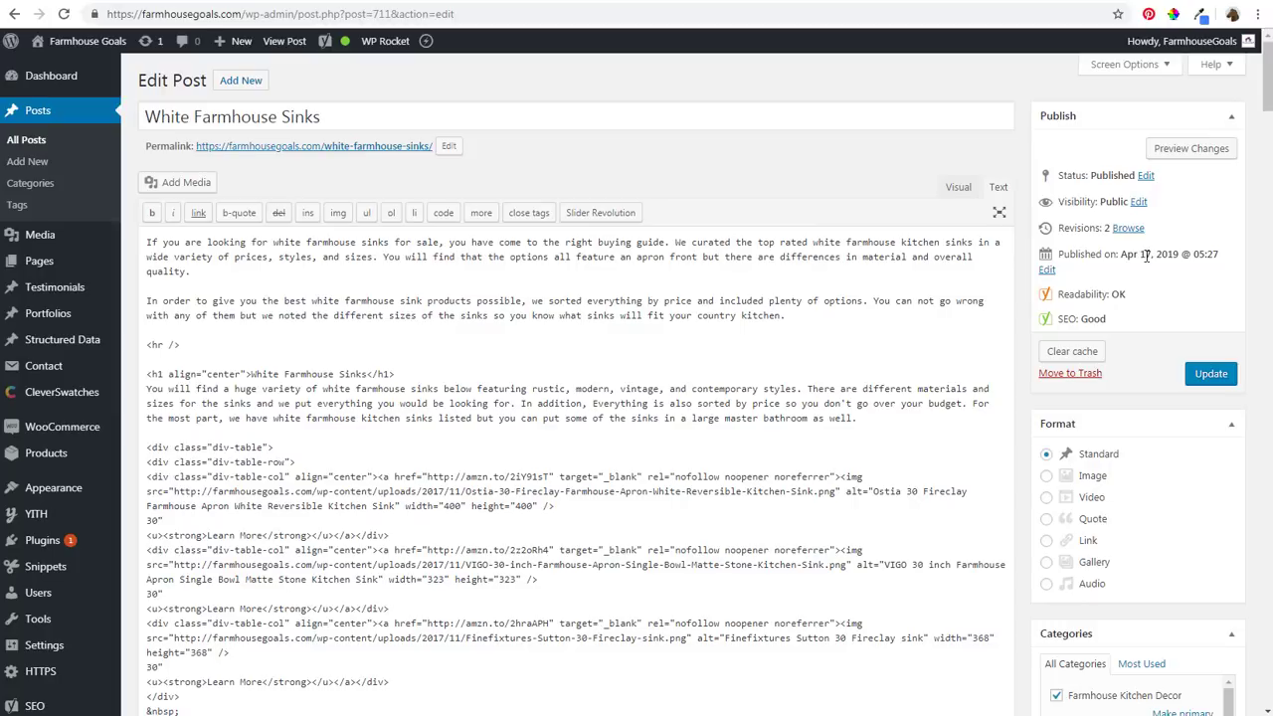
click(1047, 270)
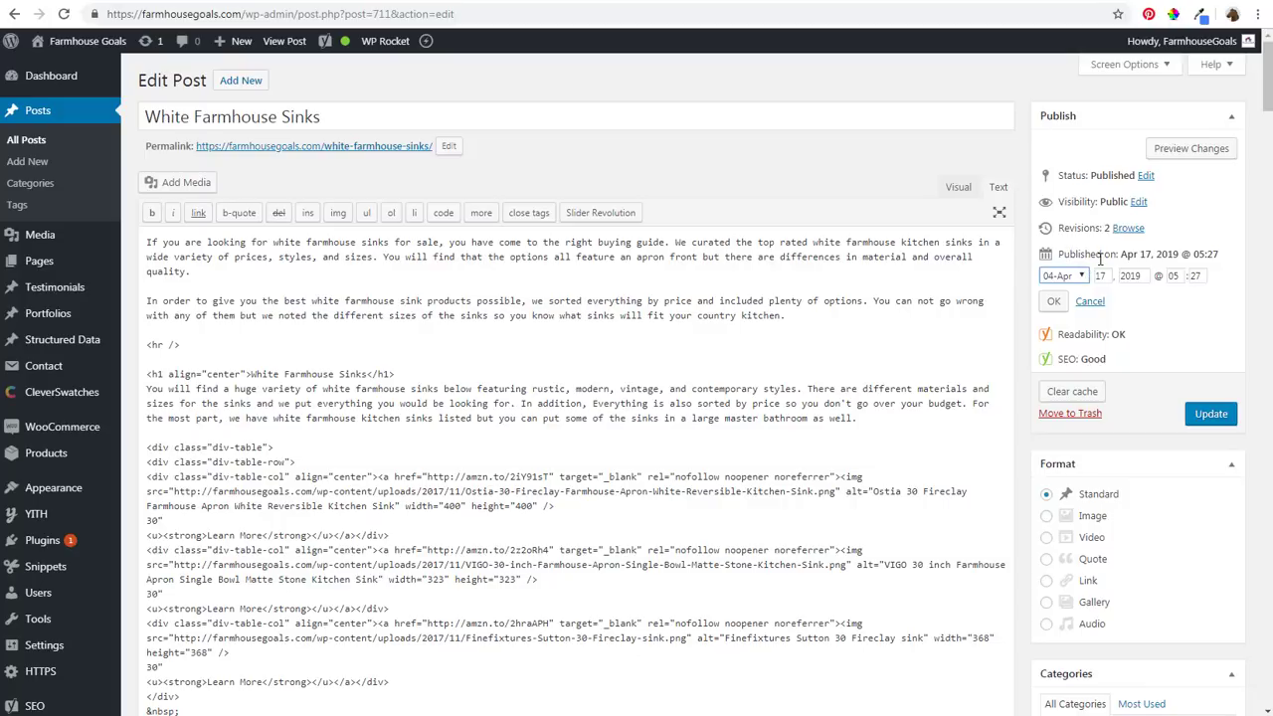
click(1056, 300)
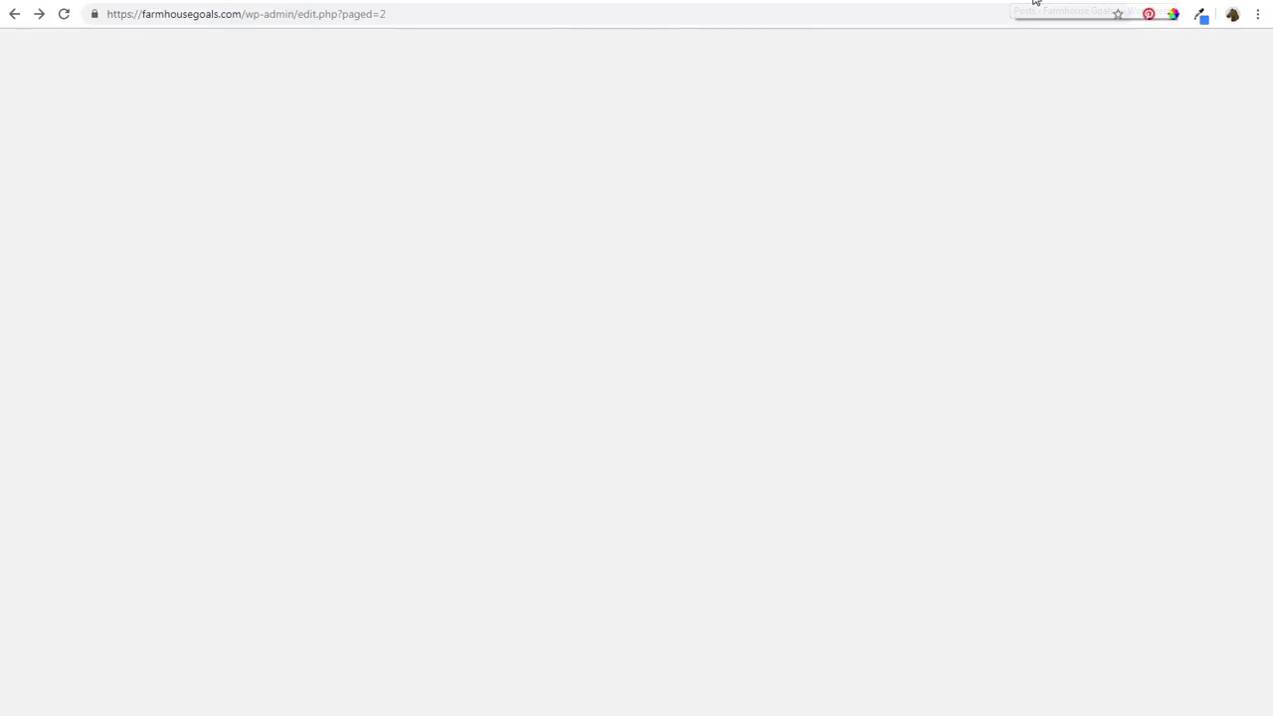
click(1037, 2)
Step: Open 'Cast Iron Farmhouse Sinks' from the Posts list for editing
scroll(500, 259, up, 2)
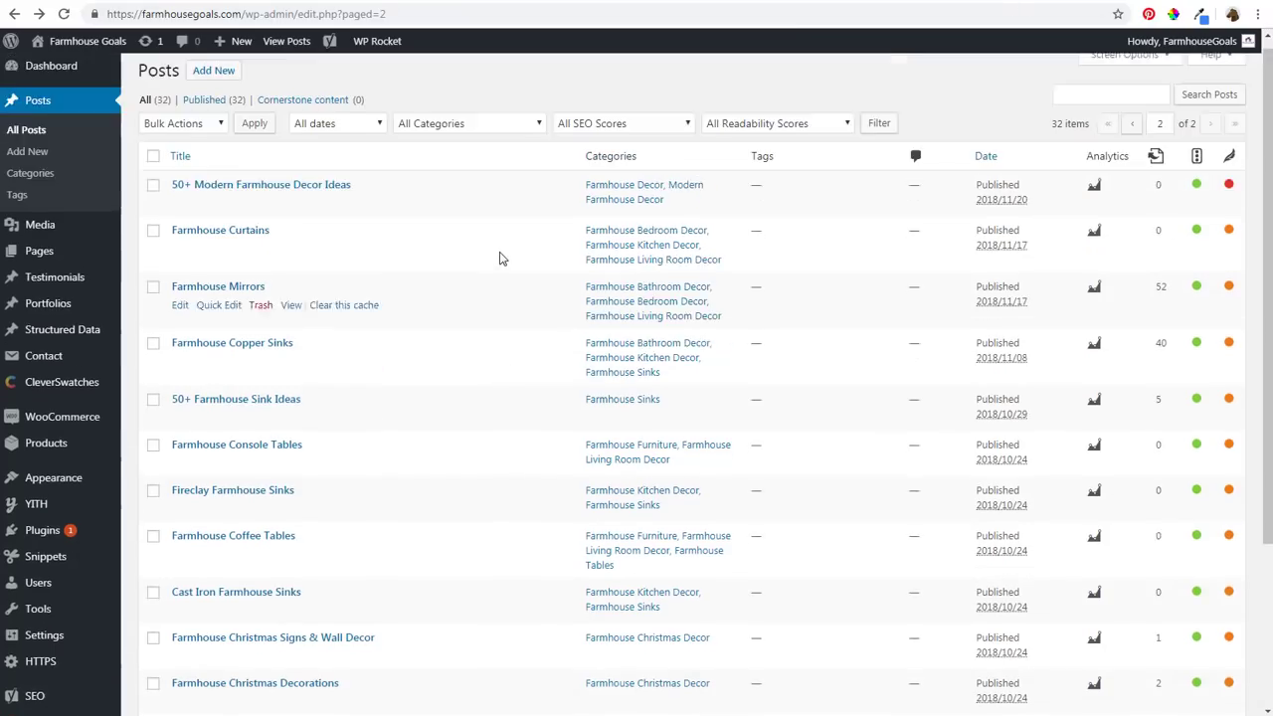
scroll(461, 350, down, 3)
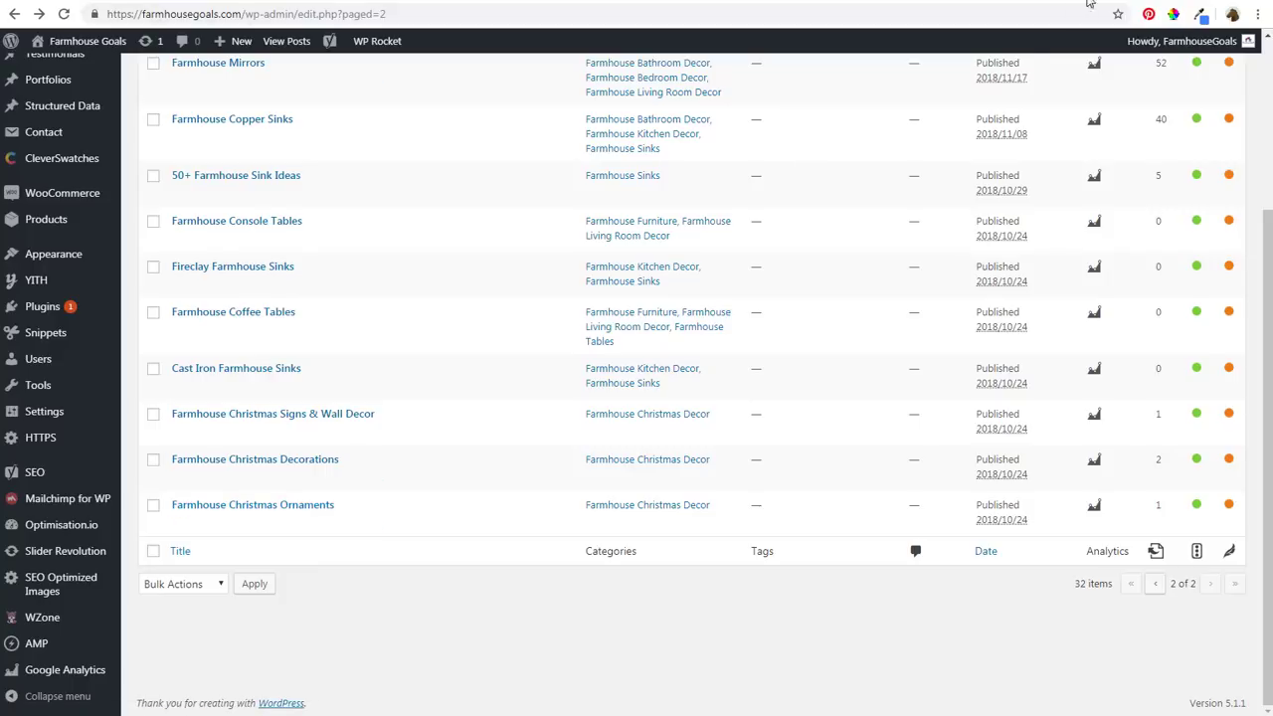
click(235, 368)
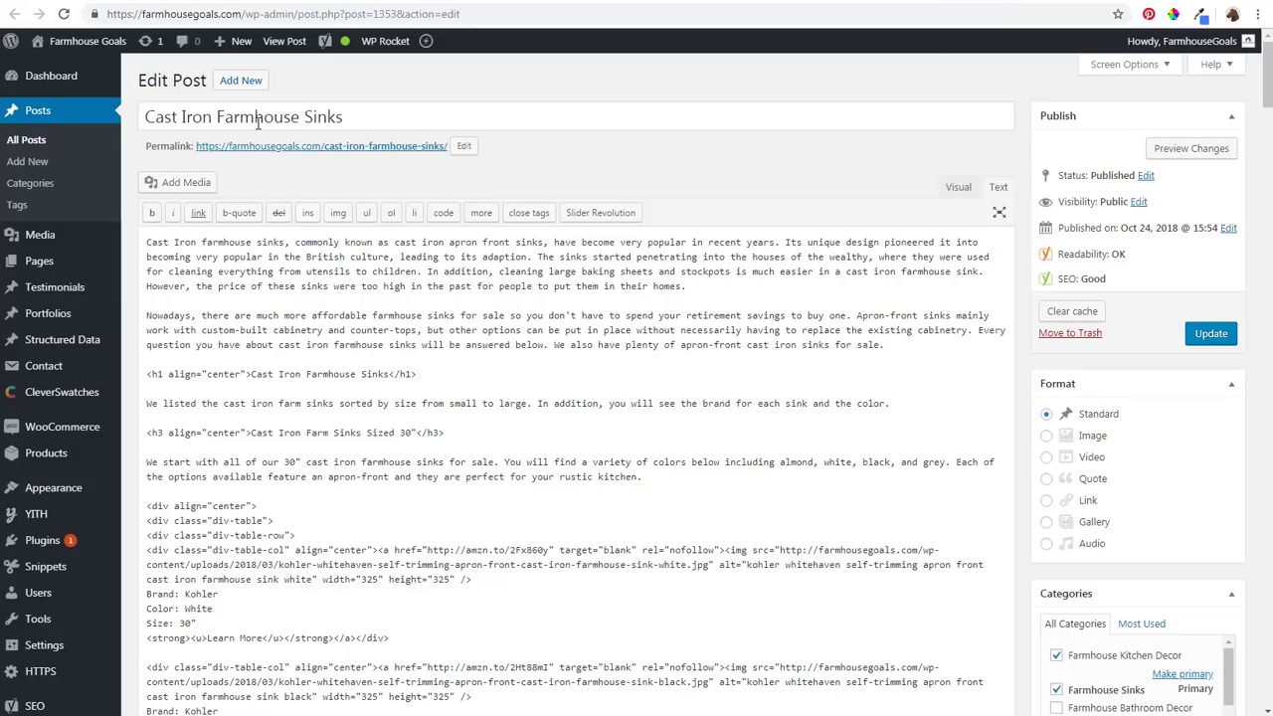
drag(1090, 228, 1174, 228)
click(1176, 228)
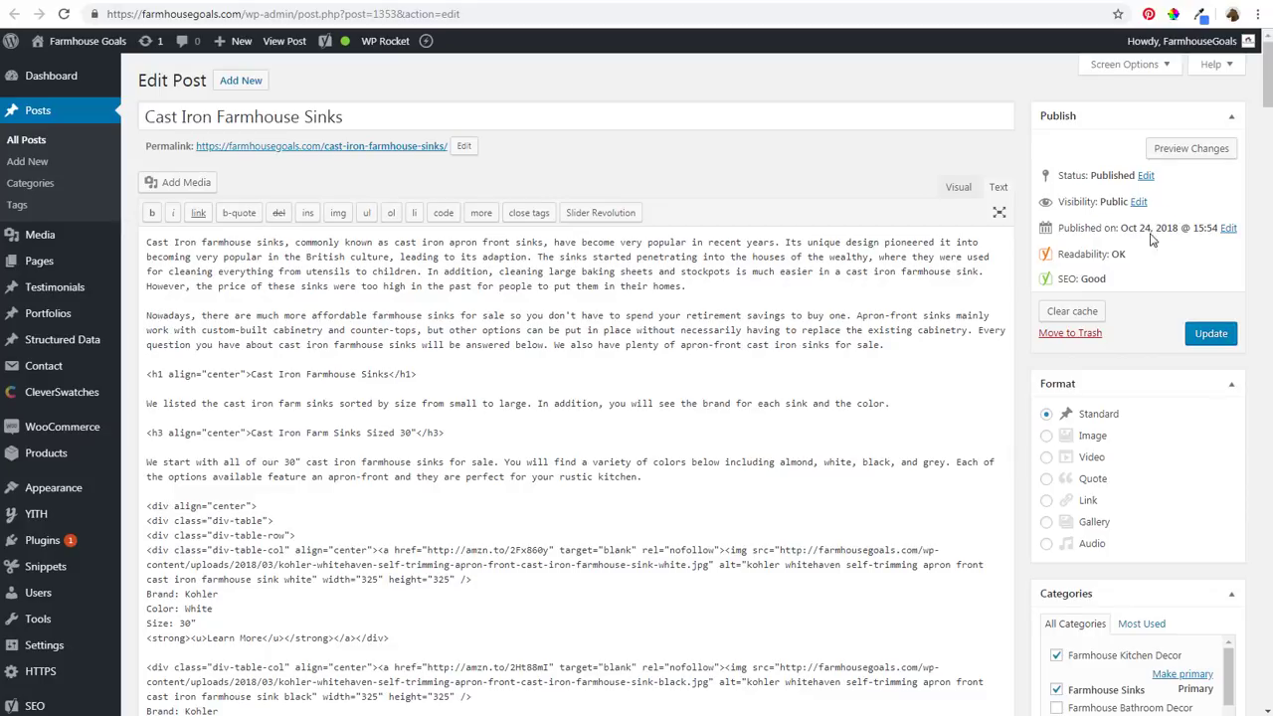
drag(1074, 228, 1102, 229)
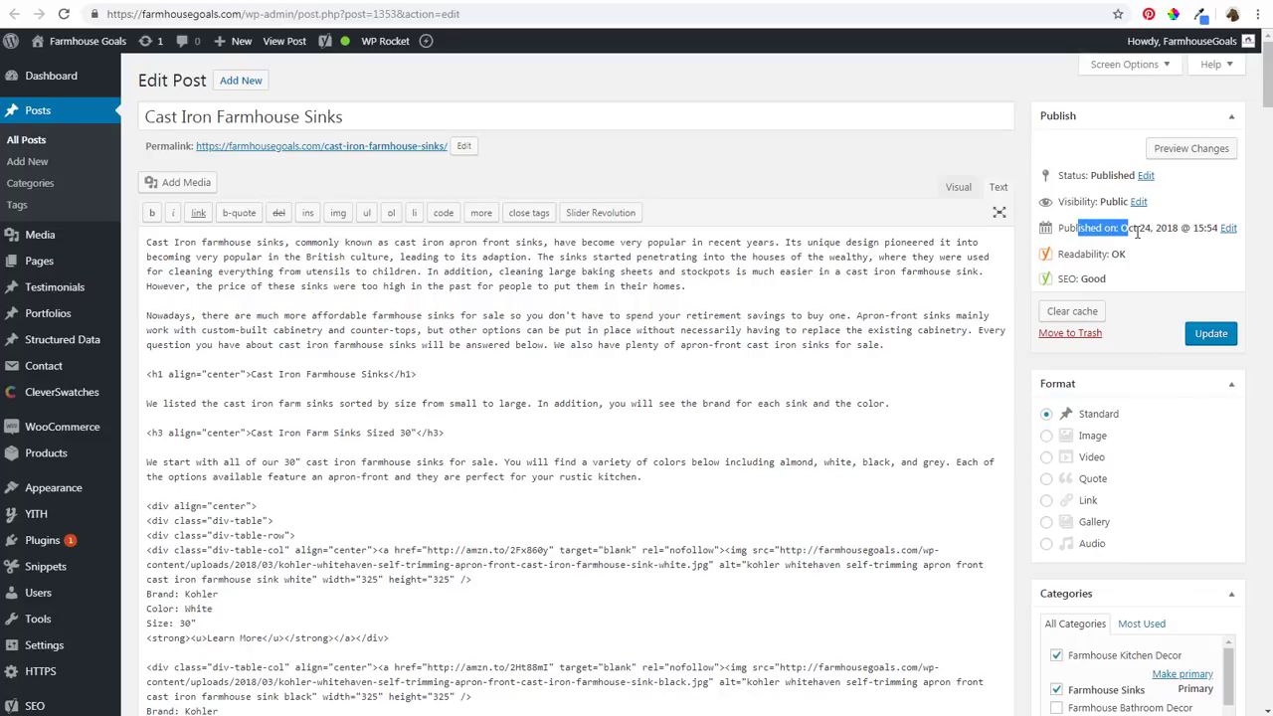
click(1134, 233)
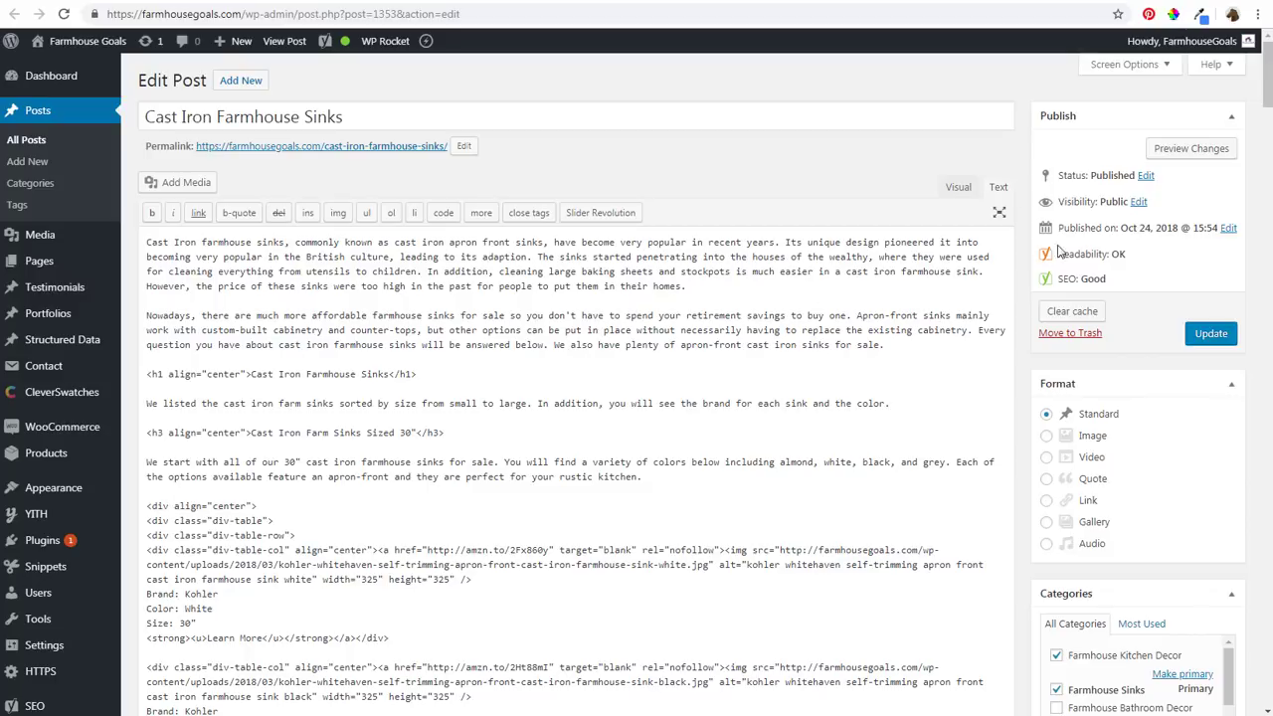
Step: Set the Cast Iron Farmhouse Sinks publish date to 04-Apr 17, 2018 and confirm it
click(1228, 228)
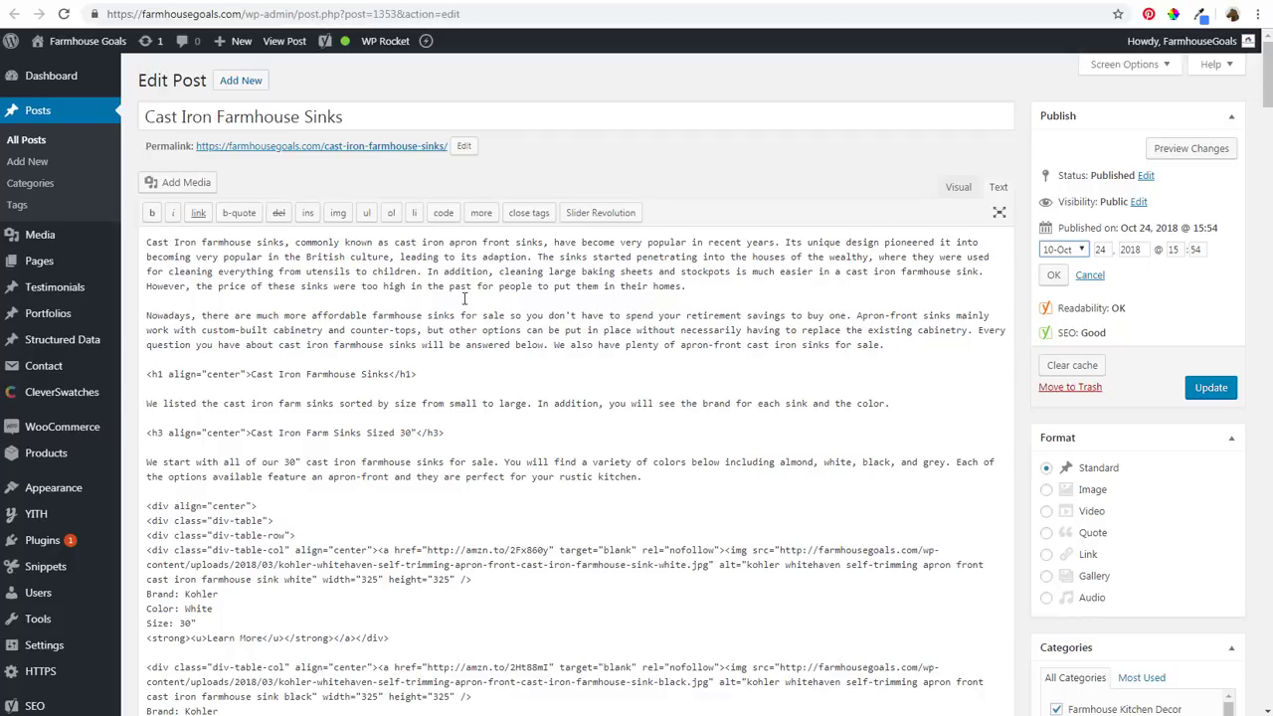
click(1081, 252)
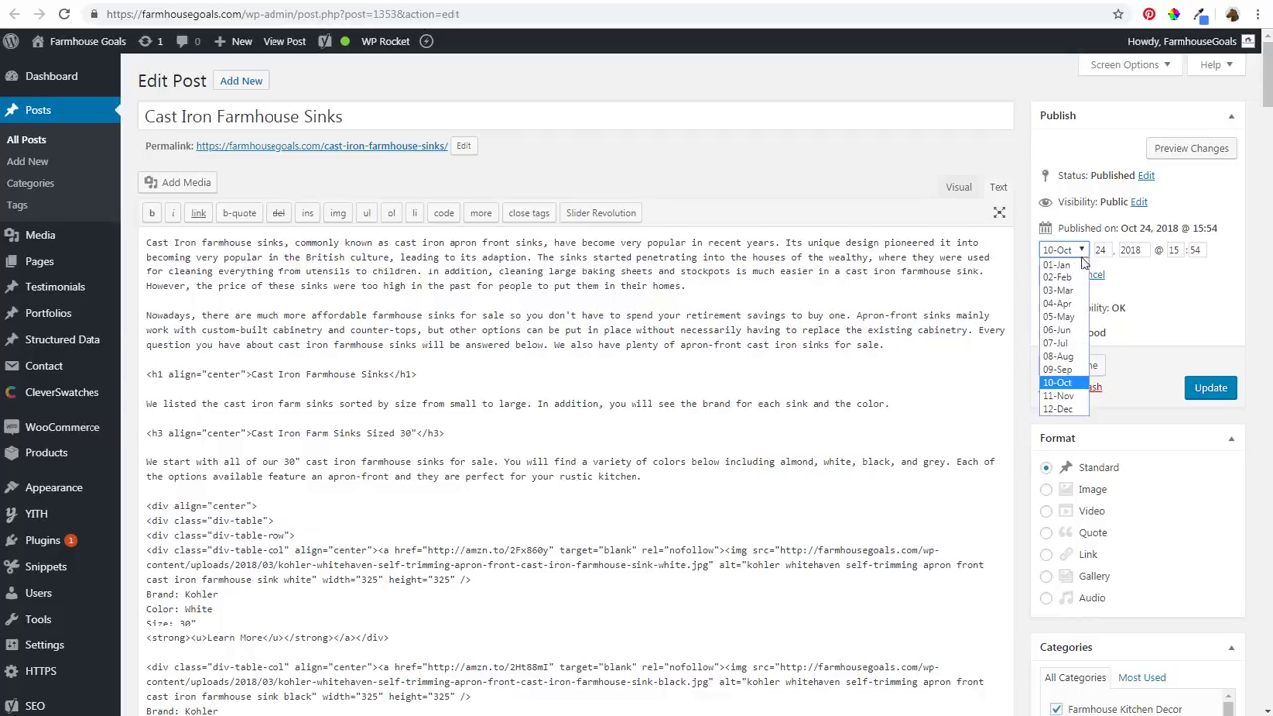
click(1062, 304)
key(Tab)
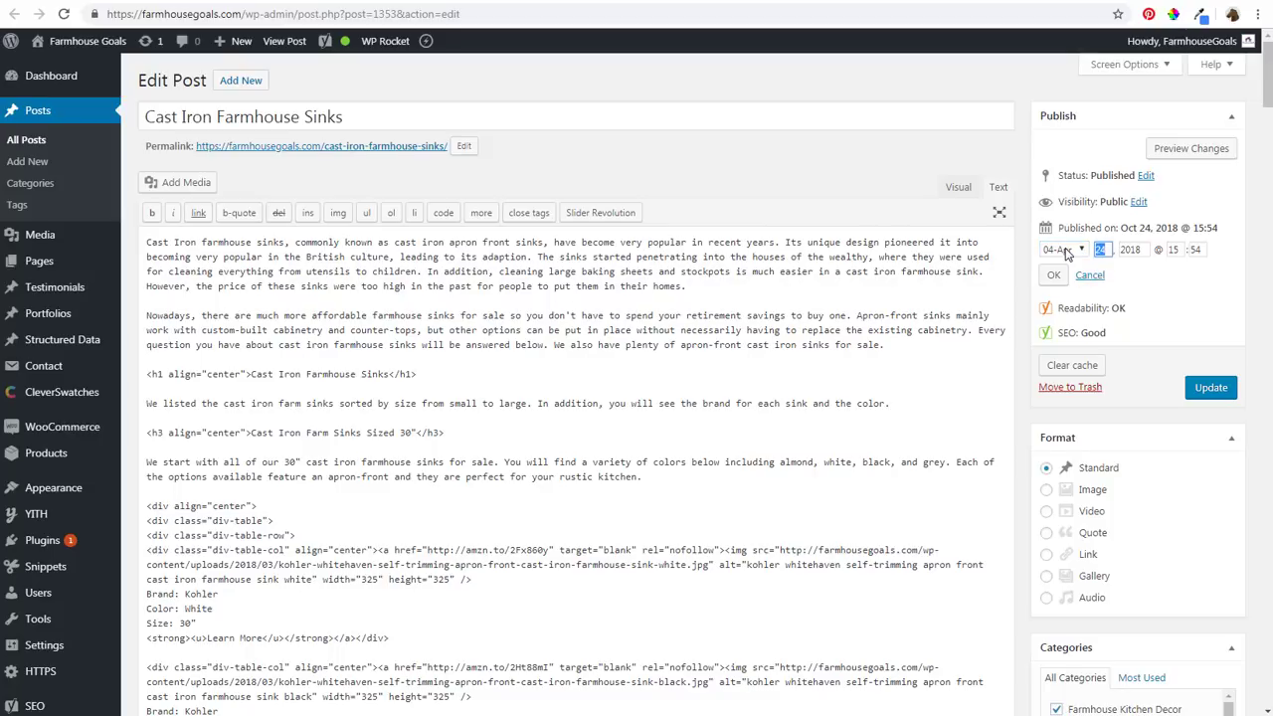
text(17)
click(1056, 276)
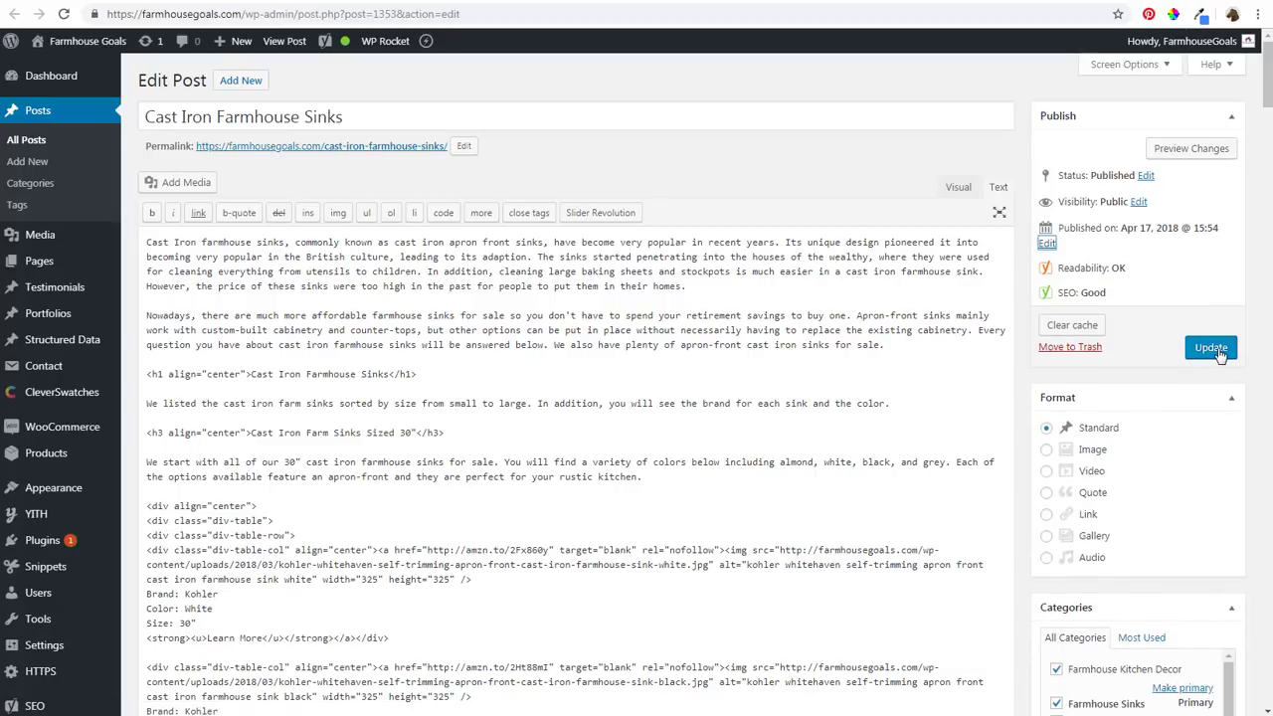